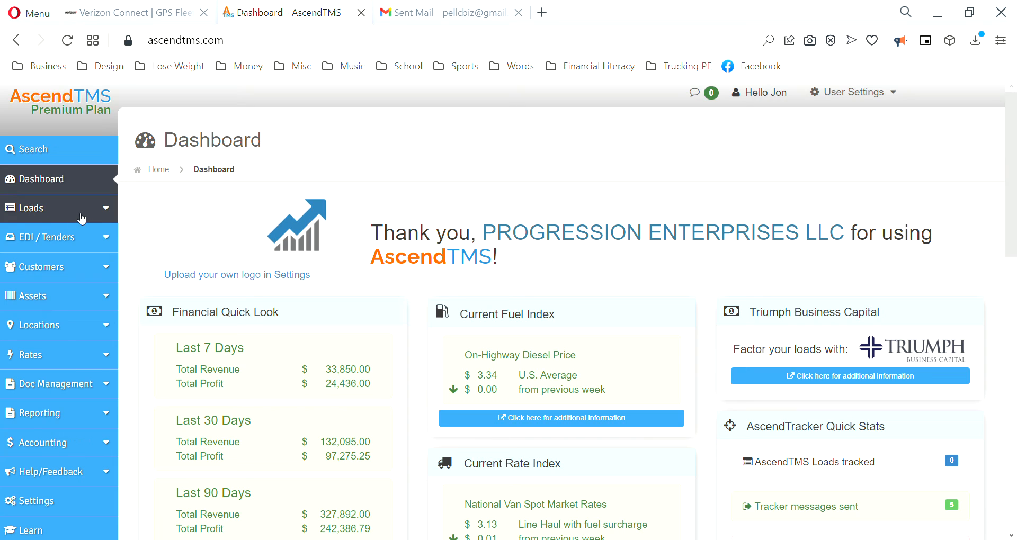
# Step: Open the View Loads list from the Loads sidebar menu
pyautogui.click(103, 215)
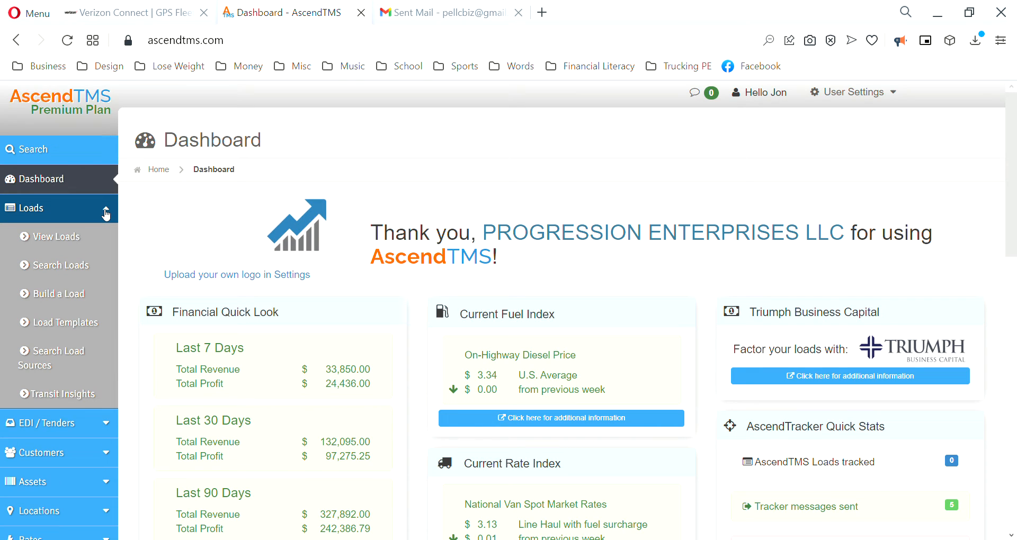
pyautogui.click(63, 242)
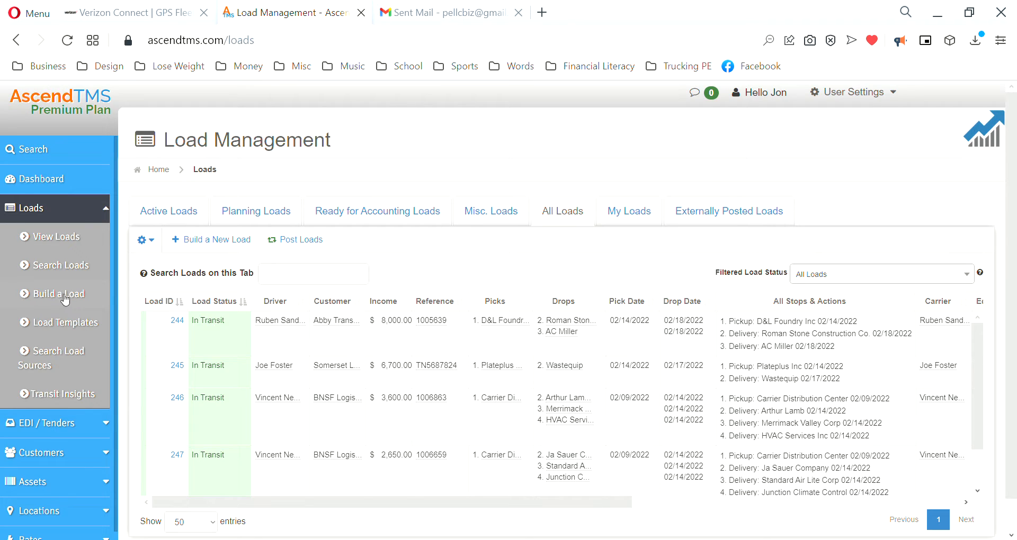
# Step: Start building a new load and browse the seven saved load templates
pyautogui.click(223, 239)
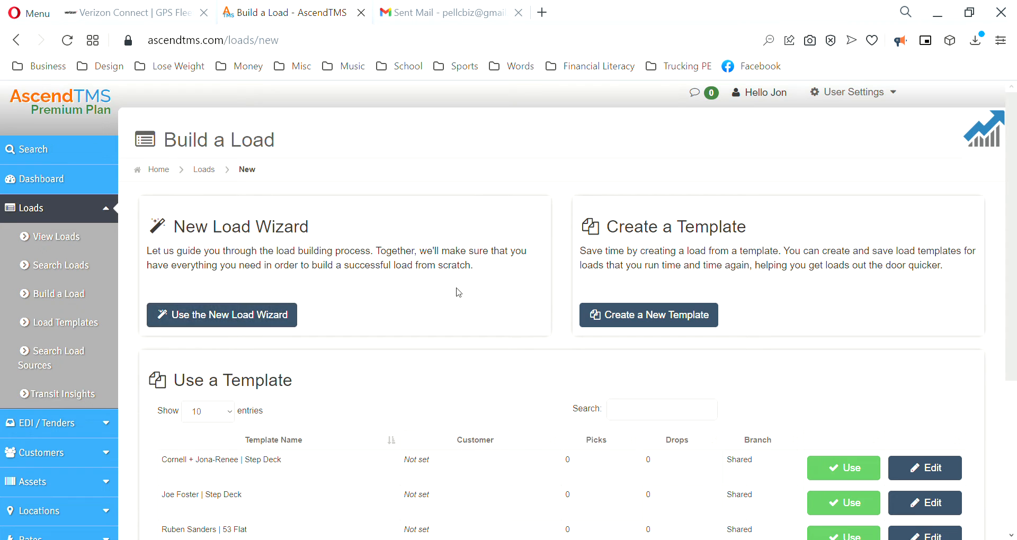
pyautogui.scroll(-5, 488, 288)
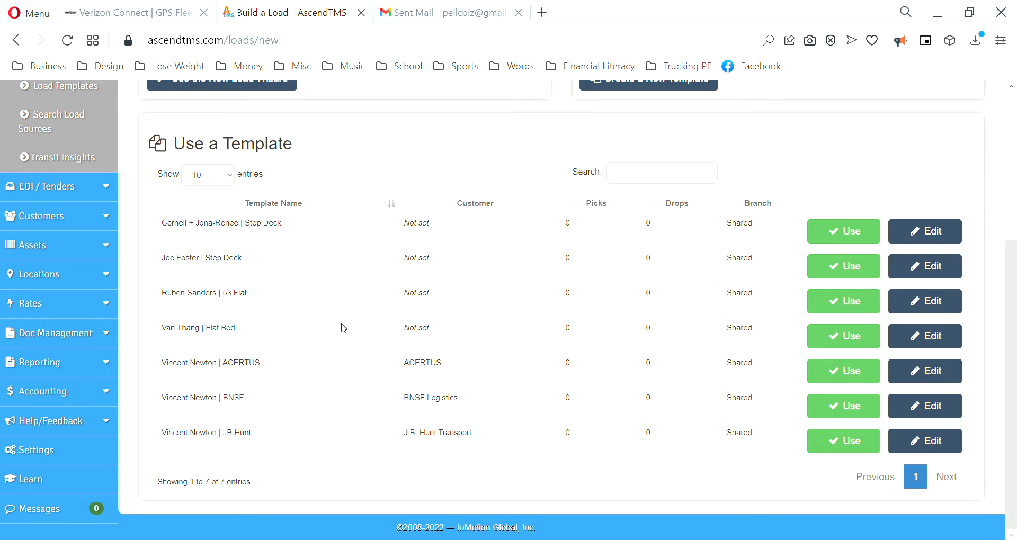
pyautogui.scroll(5, 343, 328)
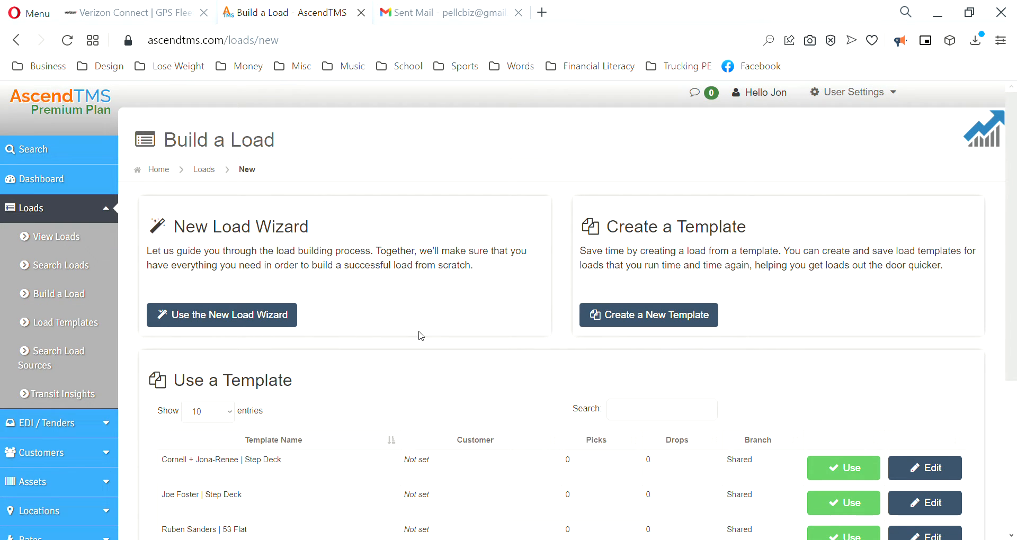
pyautogui.scroll(-3, 333, 325)
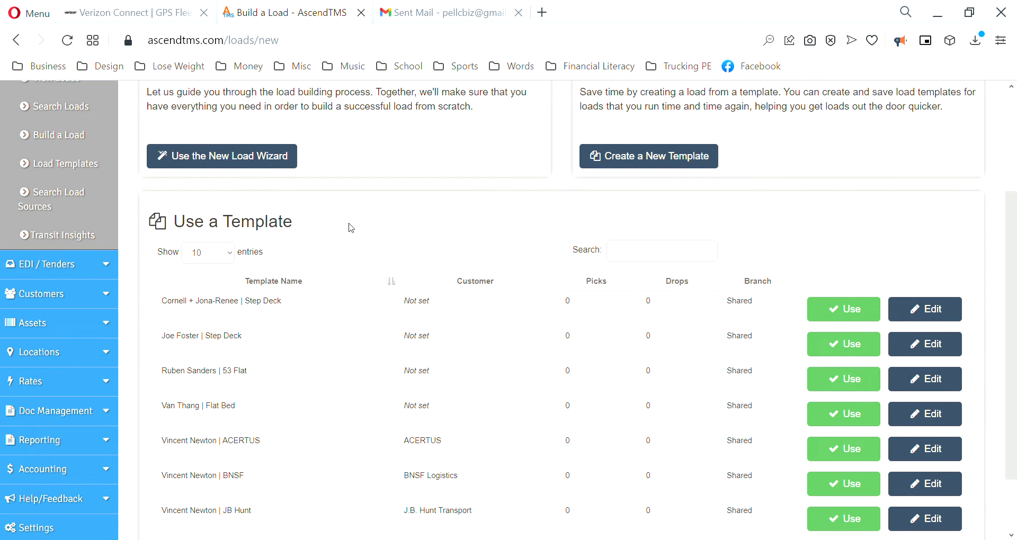
pyautogui.scroll(-2, 312, 392)
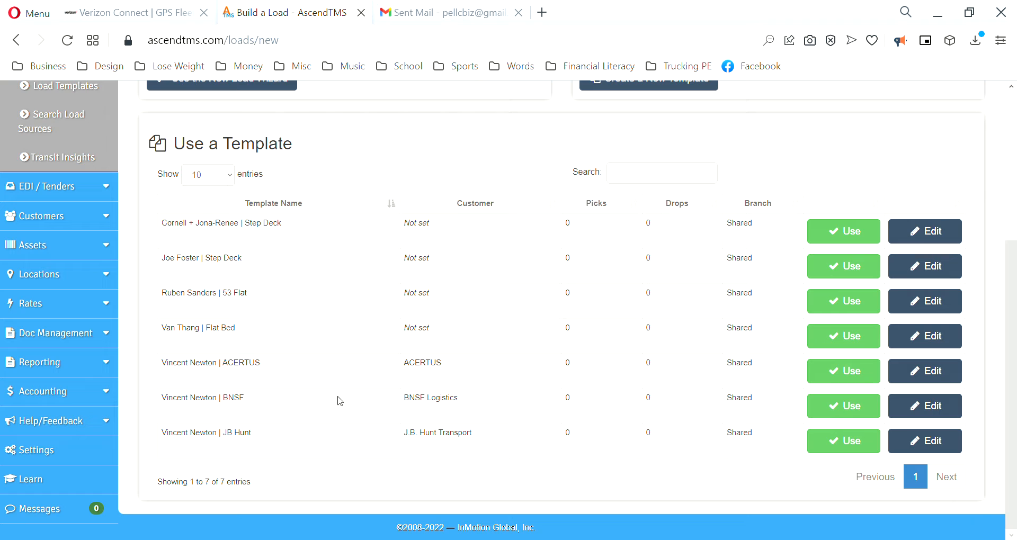
pyautogui.scroll(5, 344, 403)
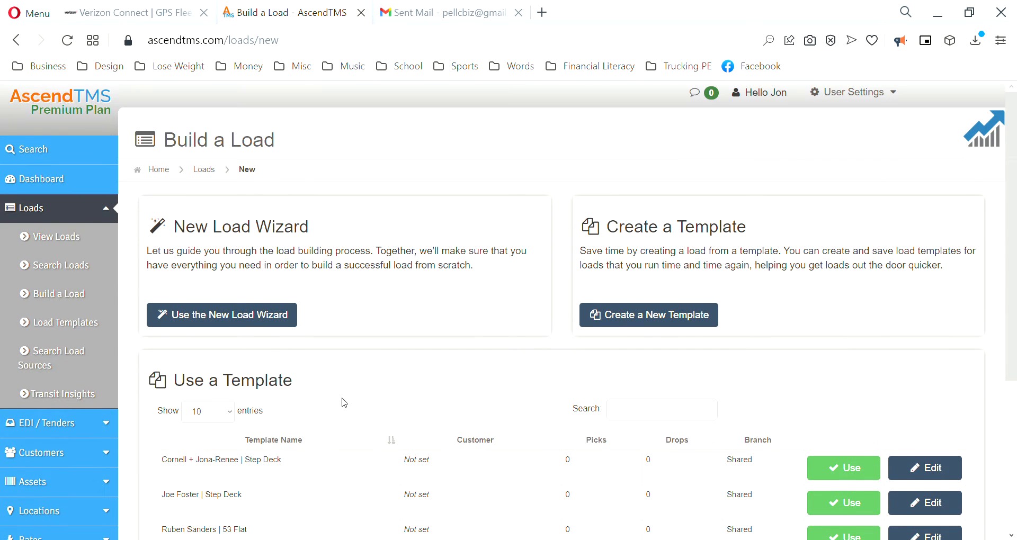
pyautogui.scroll(-2, 343, 401)
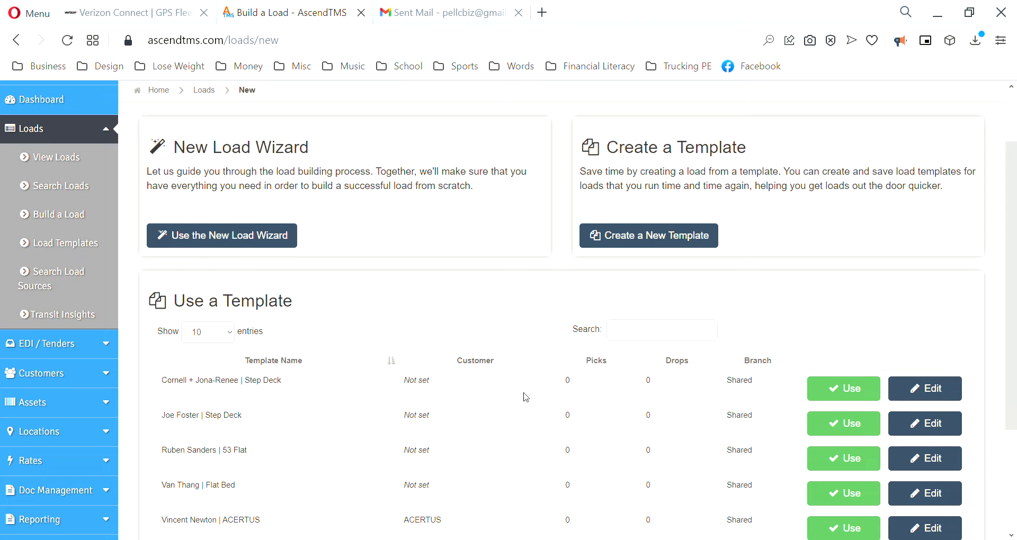
# Step: Create one new load, #251, from the first Step Deck template with quantity 1
pyautogui.click(852, 394)
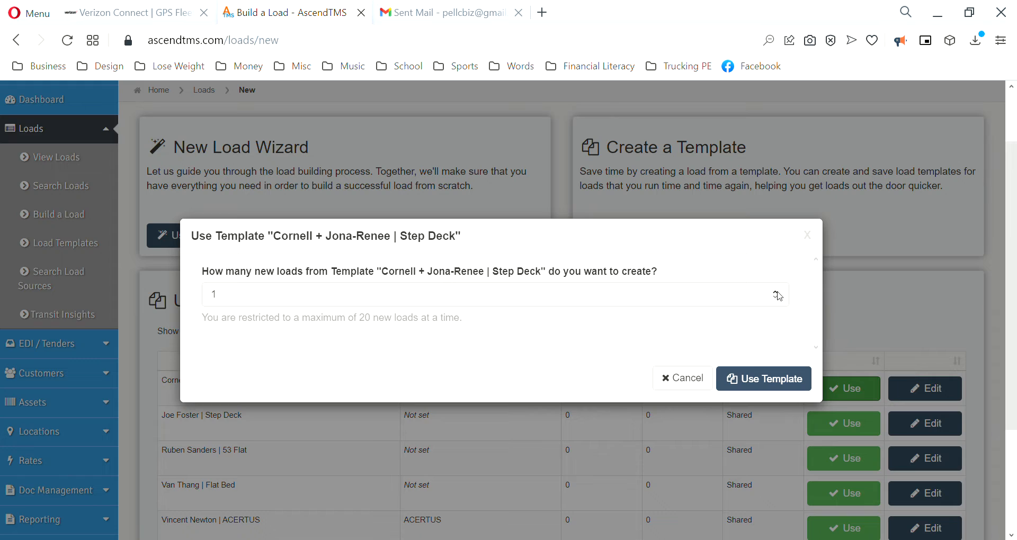
pyautogui.click(777, 293)
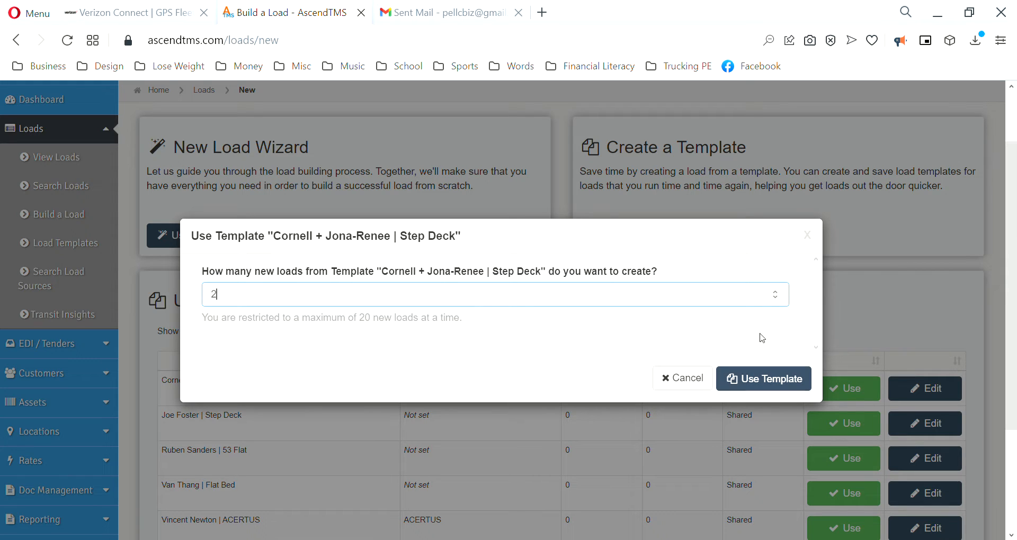
pyautogui.click(776, 298)
pyautogui.click(758, 384)
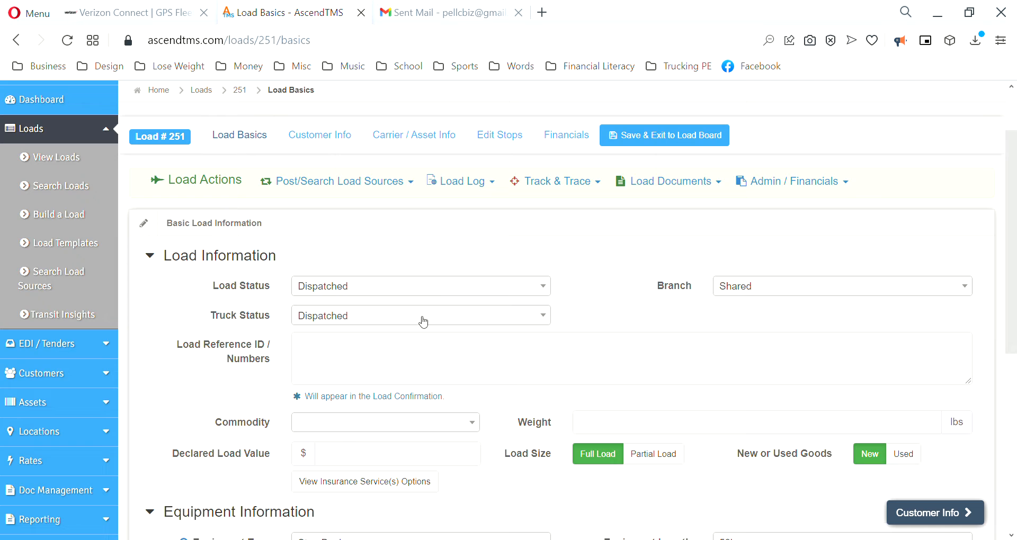
# Step: Set load 251's Load Status to In Transit and Truck Status to On Time
pyautogui.click(382, 288)
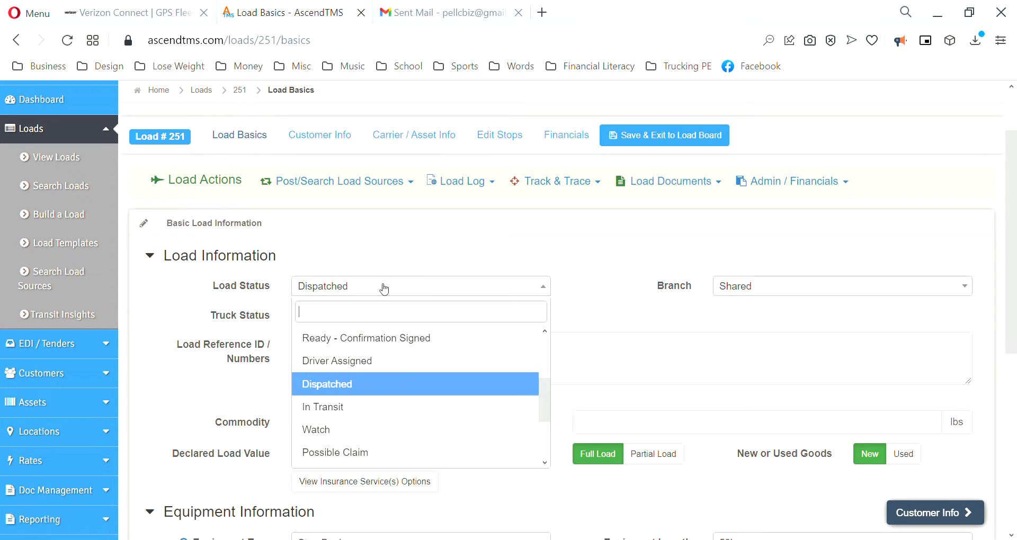
pyautogui.click(347, 407)
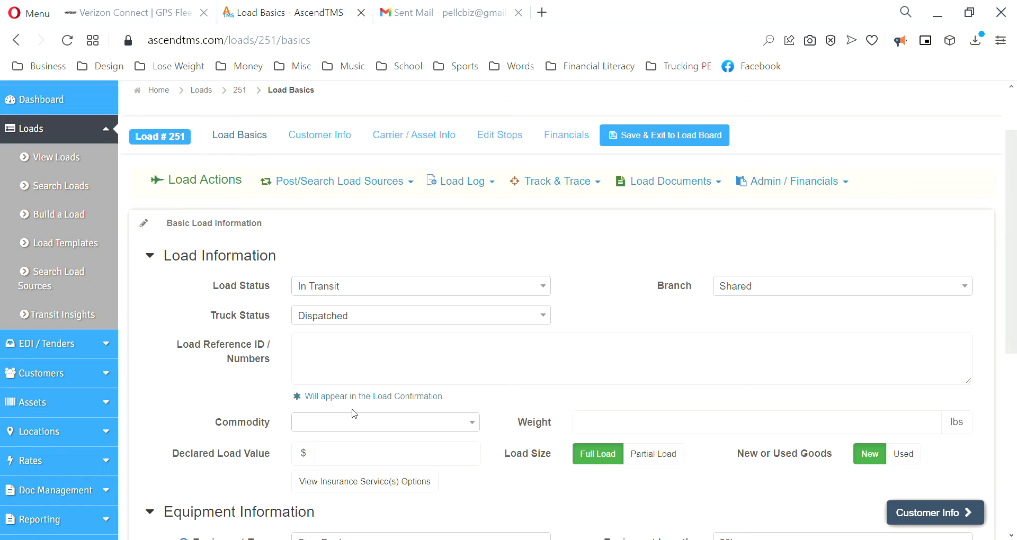
pyautogui.click(378, 319)
pyautogui.scroll(-2, 376, 422)
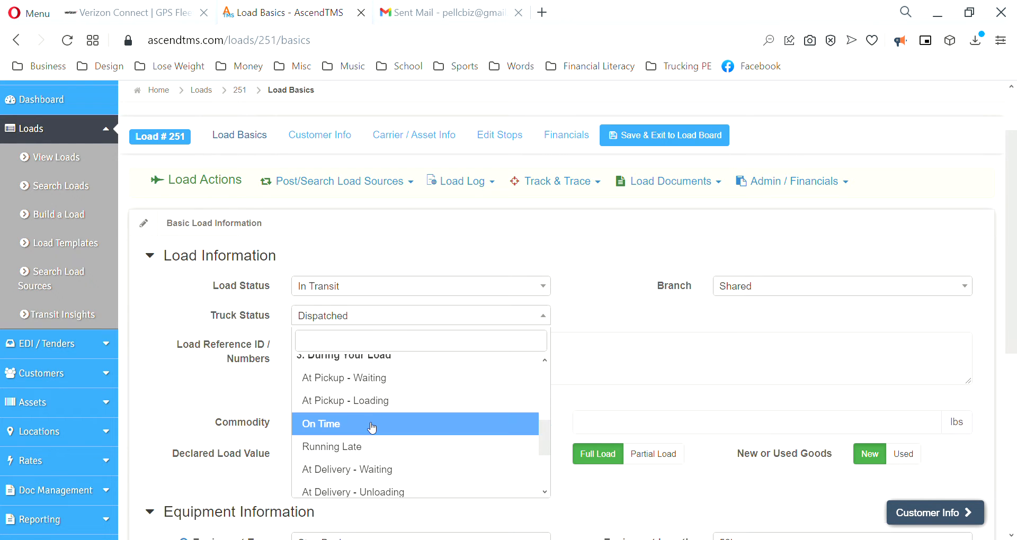
pyautogui.click(375, 422)
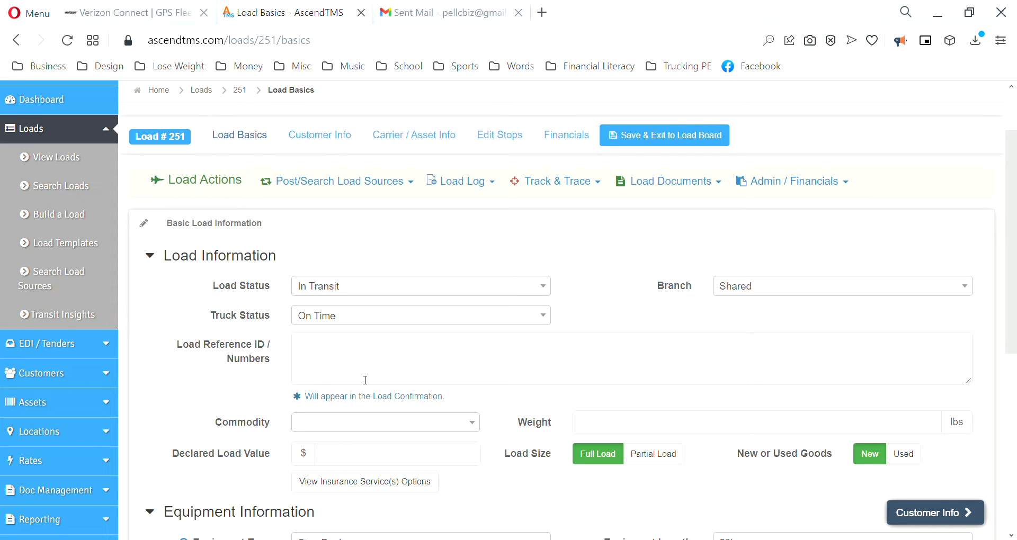
pyautogui.scroll(-3, 532, 396)
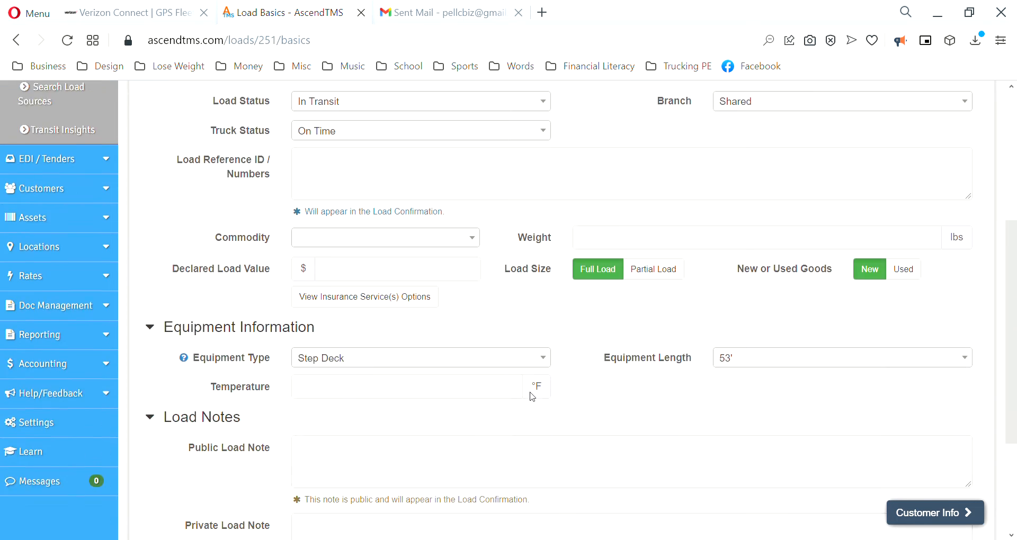
pyautogui.scroll(-1, 533, 396)
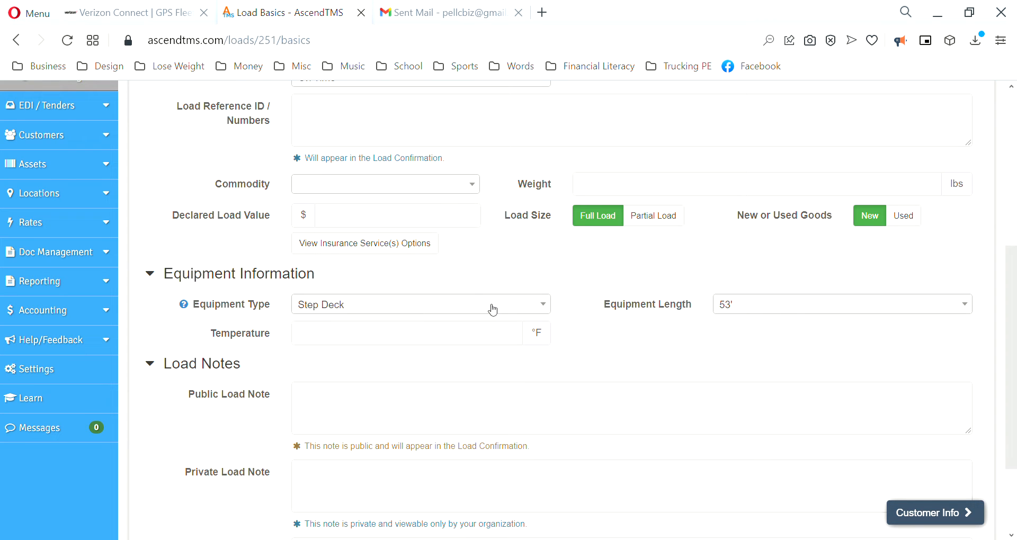
pyautogui.scroll(3, 731, 320)
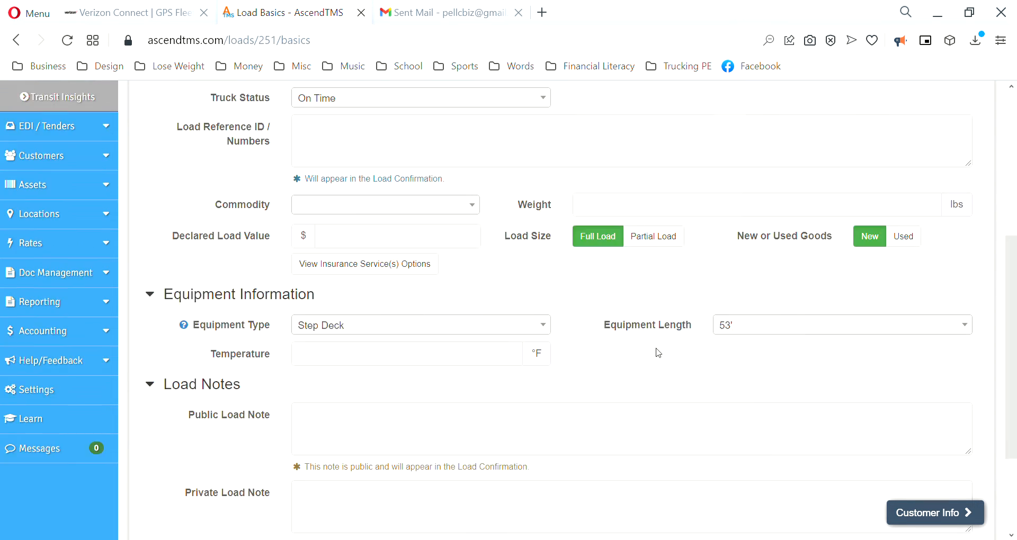
pyautogui.scroll(2, 392, 317)
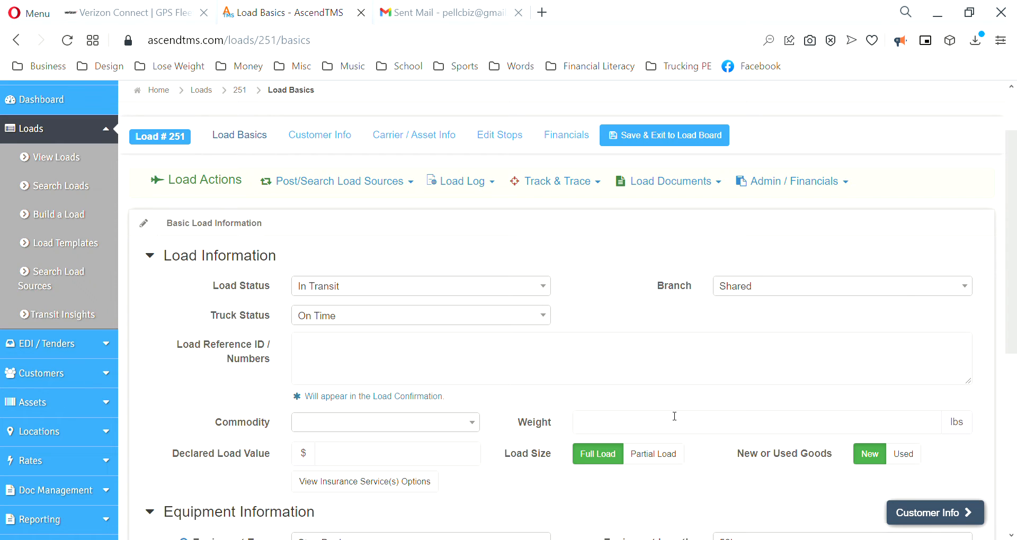
# Step: Enter Load Reference ID 1707005 and weight 35000 lbs
pyautogui.click(330, 358)
pyautogui.click(453, 356)
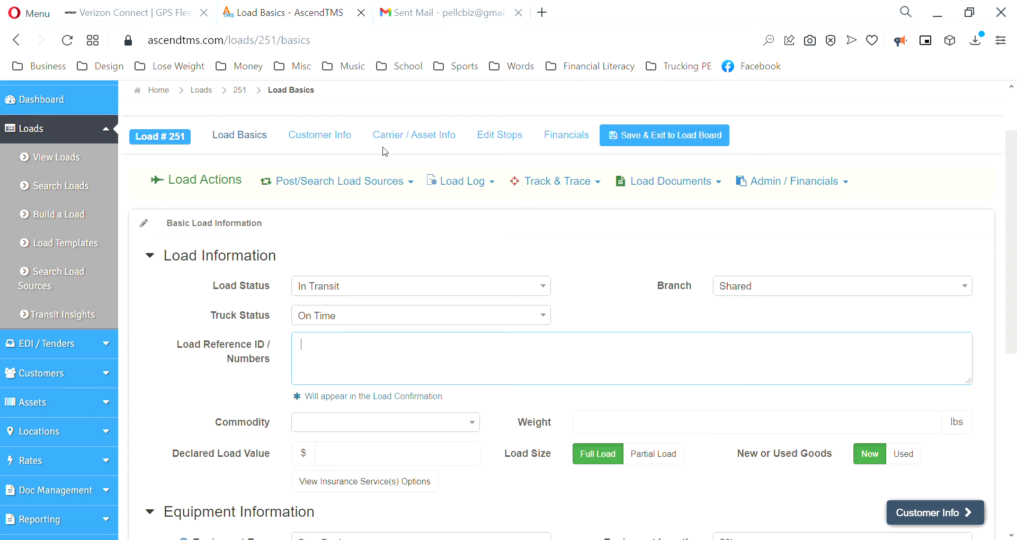
pyautogui.write('1707005')
pyautogui.click(607, 427)
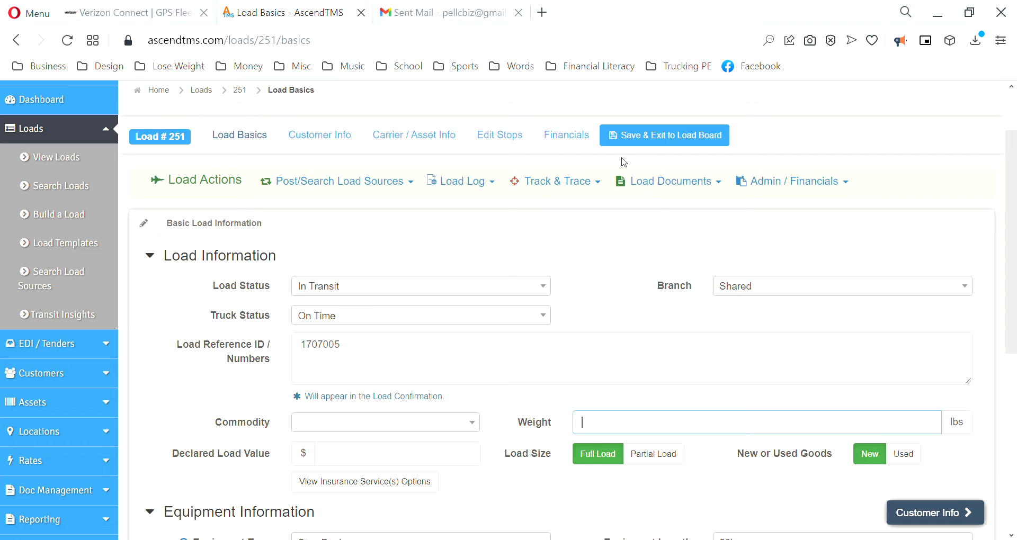
pyautogui.write('350000')
# Step: Keep AC Units as the commodity and save the load back to the load board
pyautogui.click(373, 428)
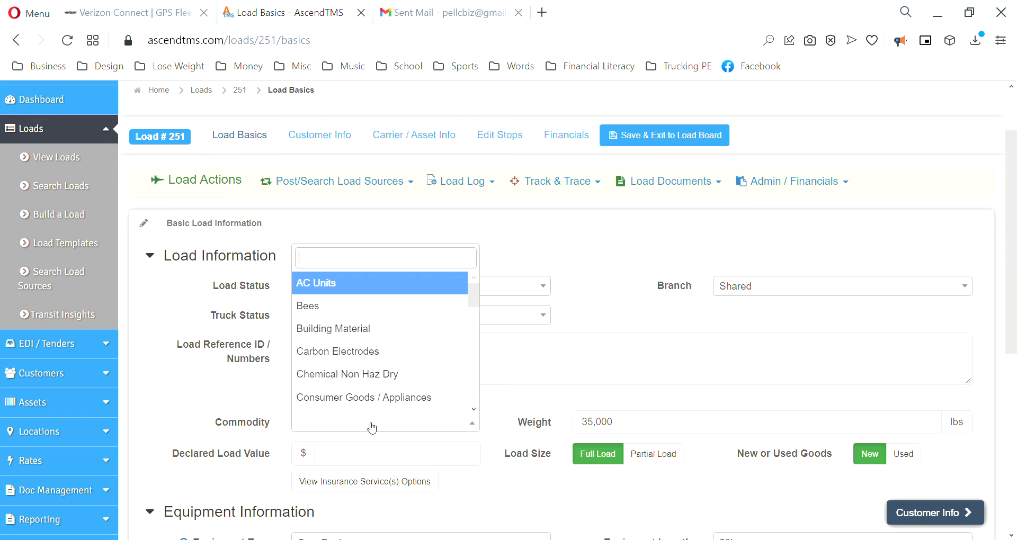
pyautogui.write('fen')
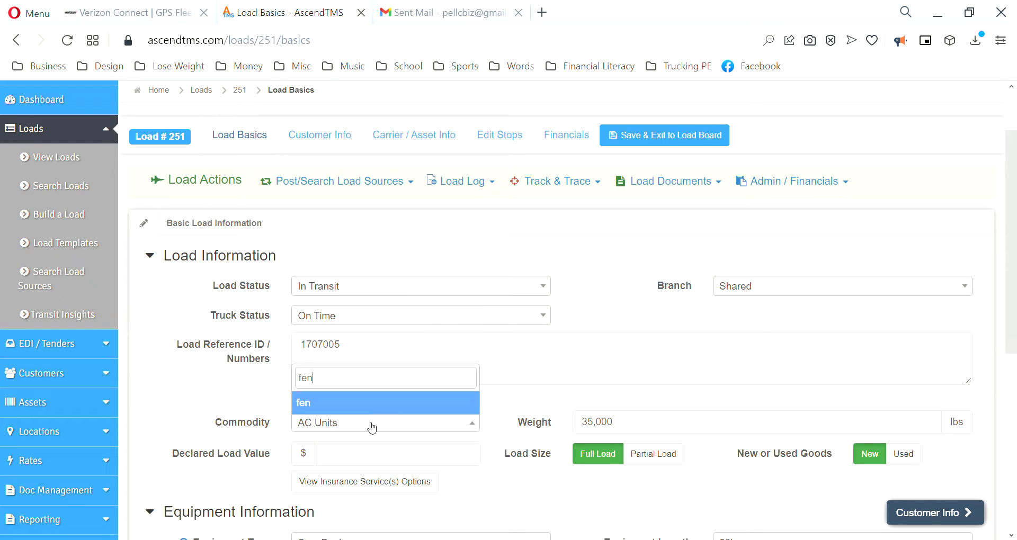
pyautogui.write('c')
pyautogui.press('BackSpace')
pyautogui.press('BackSpace')
pyautogui.press('BackSpace')
pyautogui.press('BackSpace')
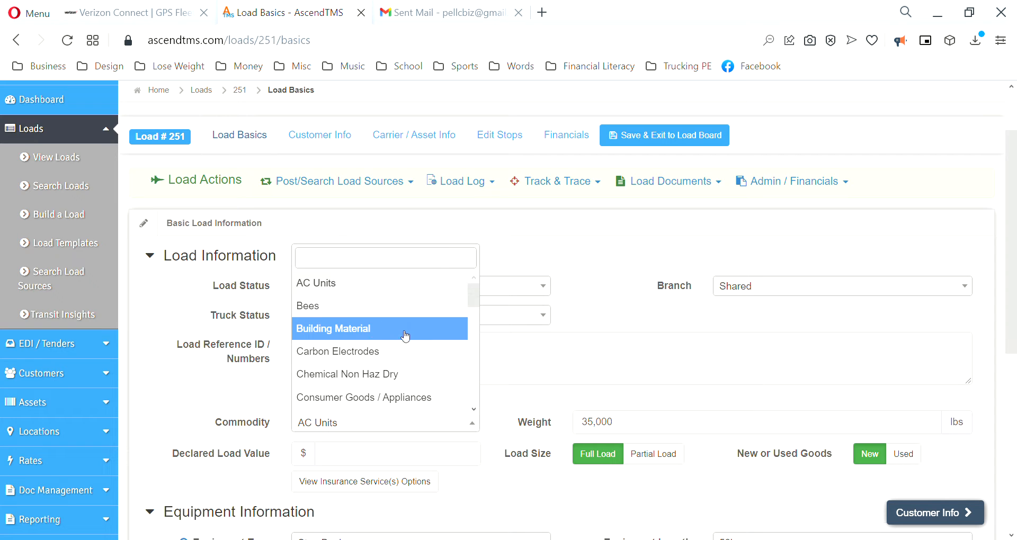
pyautogui.click(501, 403)
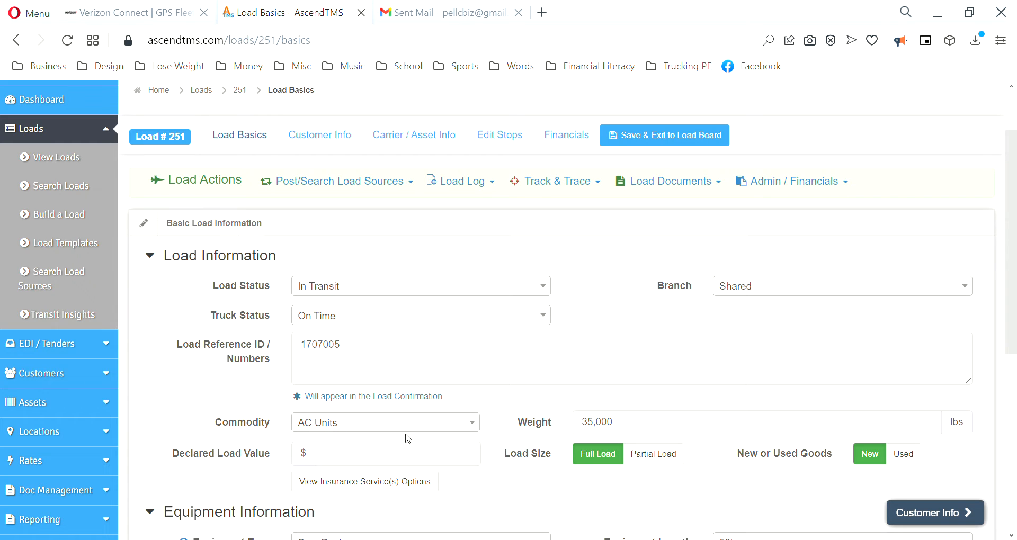
pyautogui.click(650, 140)
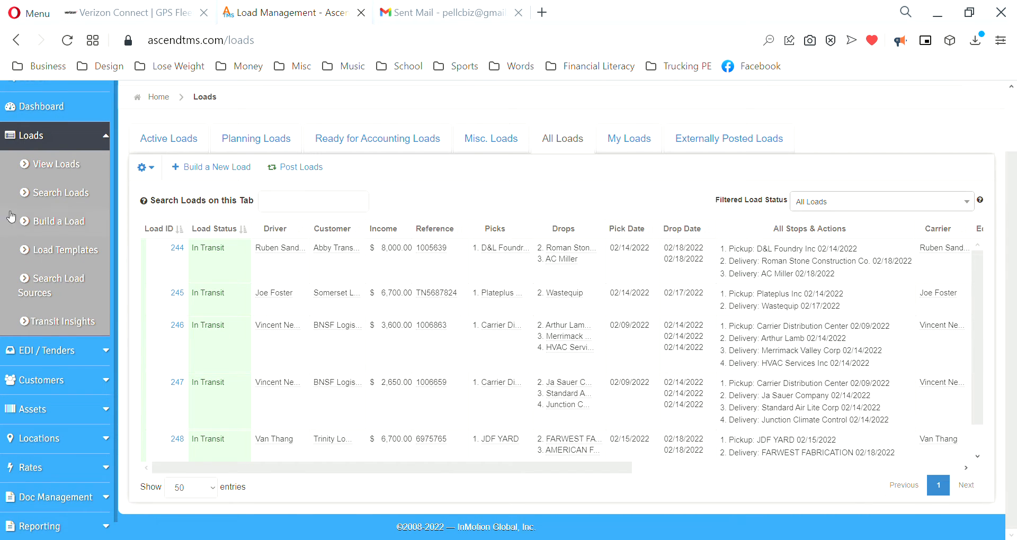
# Step: Go to Settings and open 'Edit your dropdown lists' under Company Settings
pyautogui.scroll(2, 48, 249)
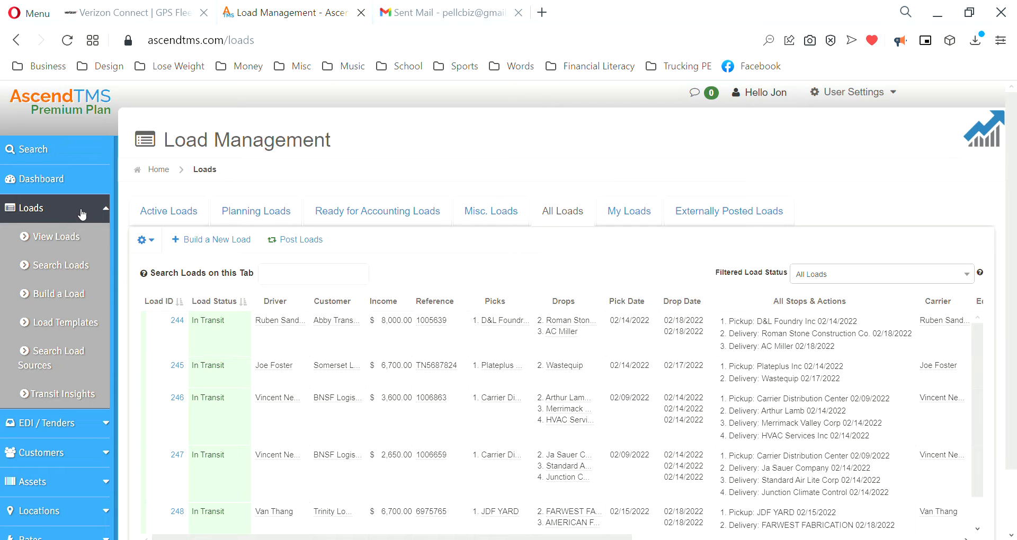
pyautogui.scroll(-2, 59, 400)
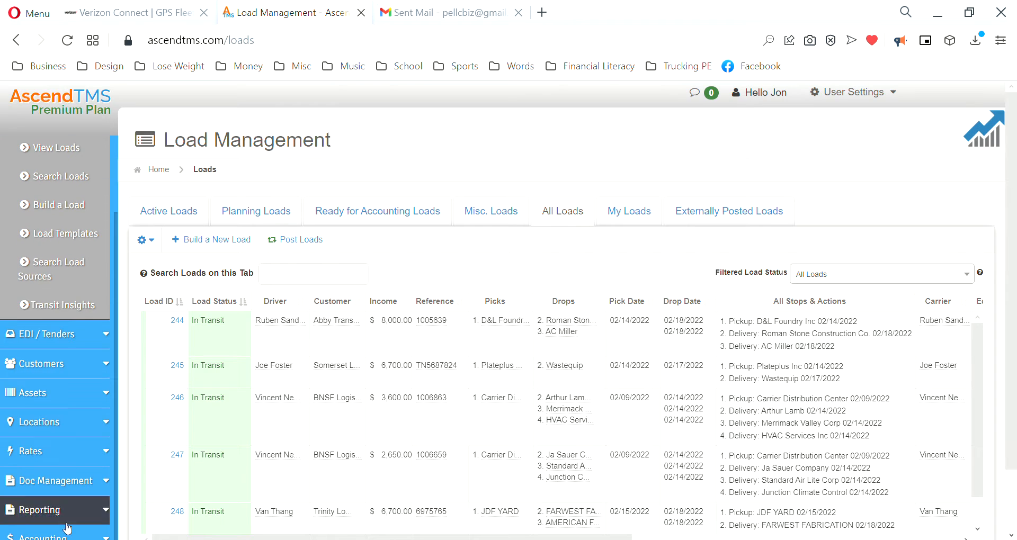
pyautogui.scroll(-2, 53, 511)
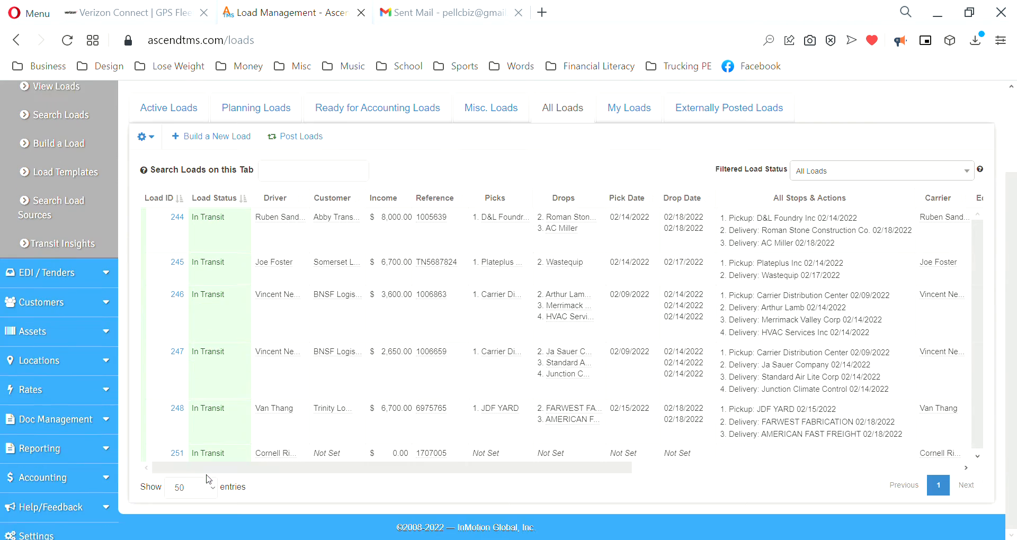
pyautogui.click(52, 526)
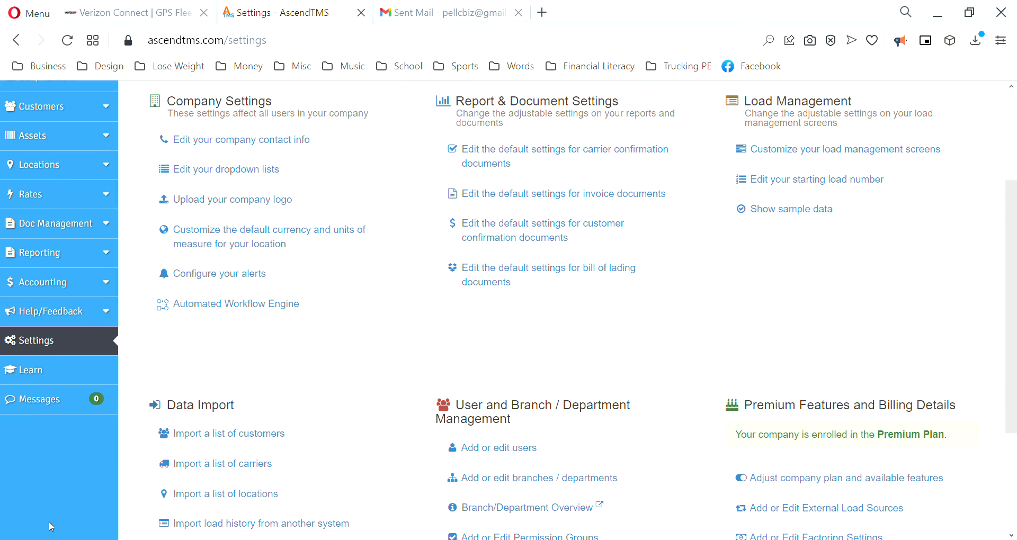
pyautogui.scroll(3, 302, 381)
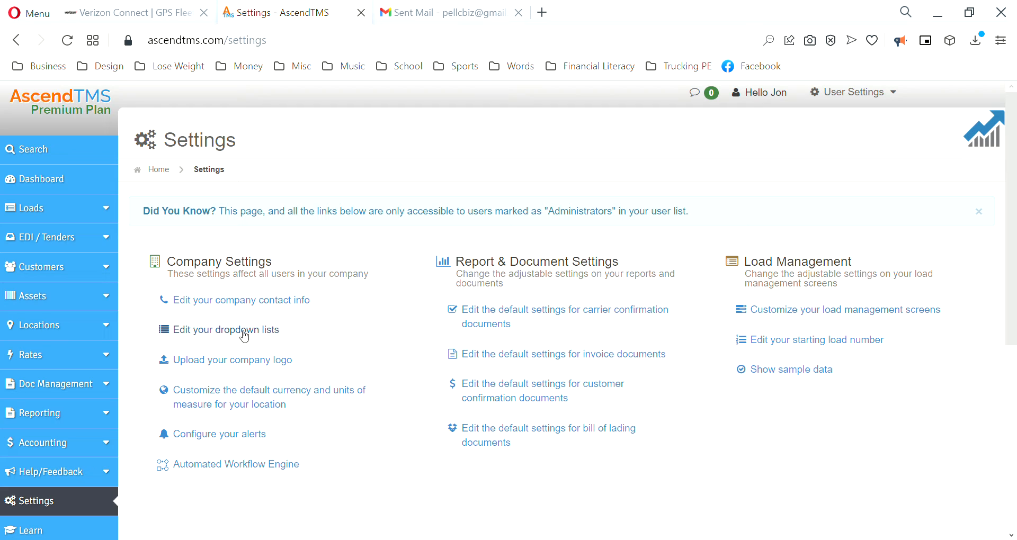
pyautogui.click(243, 333)
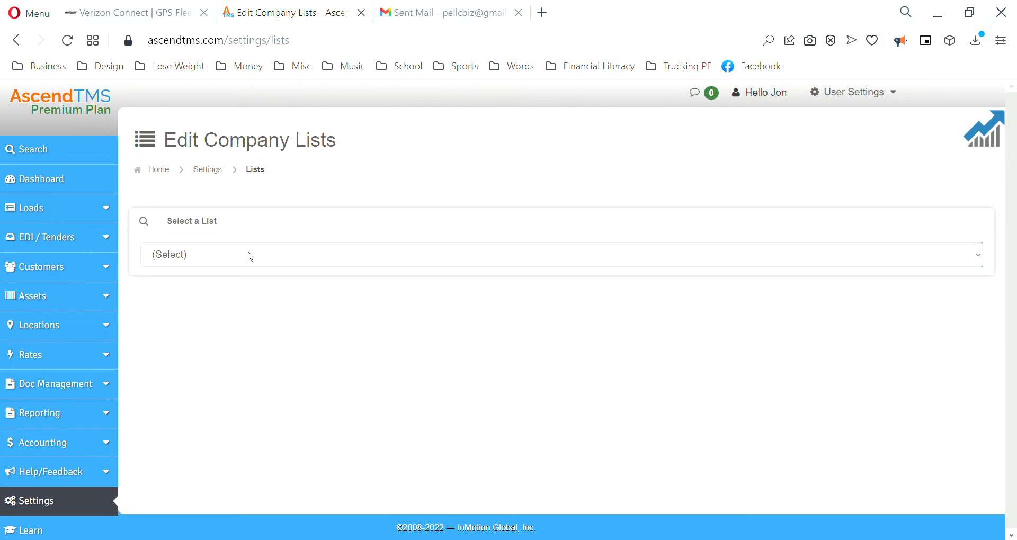
# Step: Select the Commodity list and review its 54 existing values
pyautogui.click(237, 289)
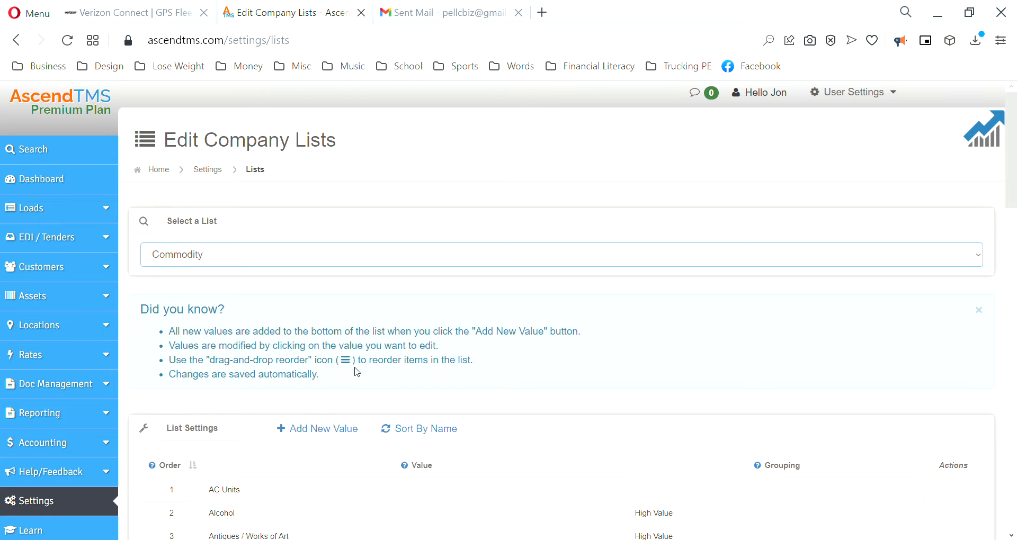
pyautogui.scroll(-1, 365, 369)
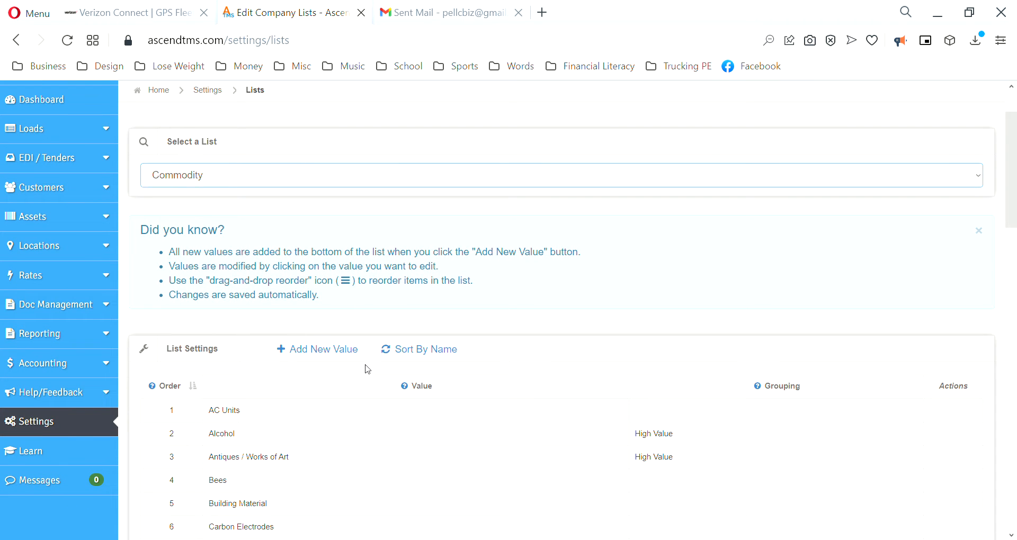
pyautogui.scroll(-4, 347, 369)
pyautogui.scroll(-11, 347, 369)
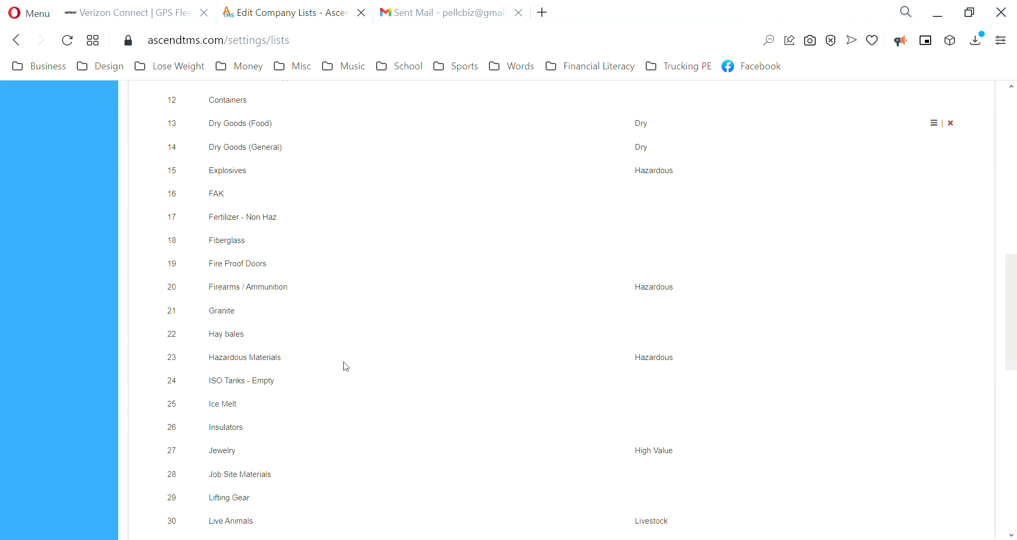
pyautogui.scroll(15, 347, 367)
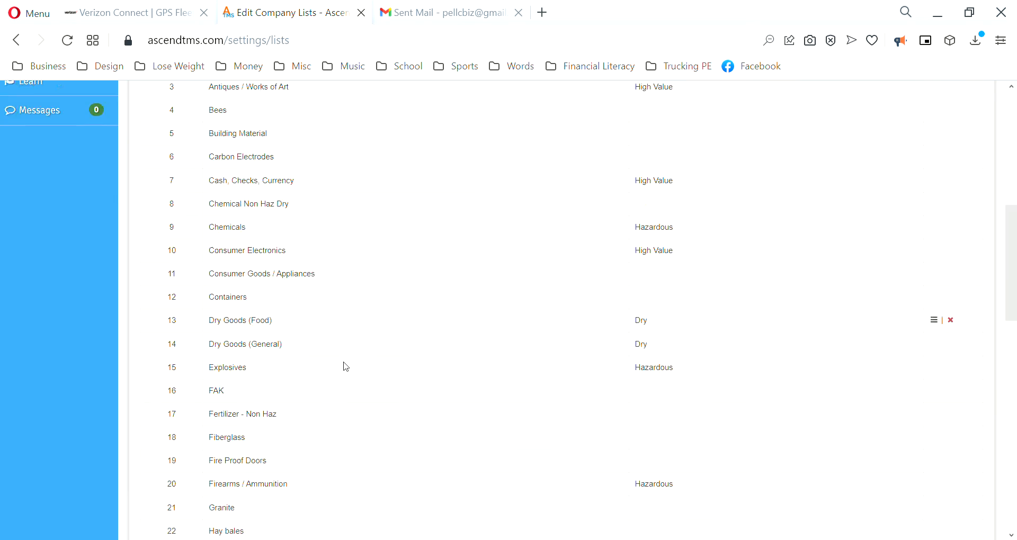
pyautogui.scroll(-1, 346, 367)
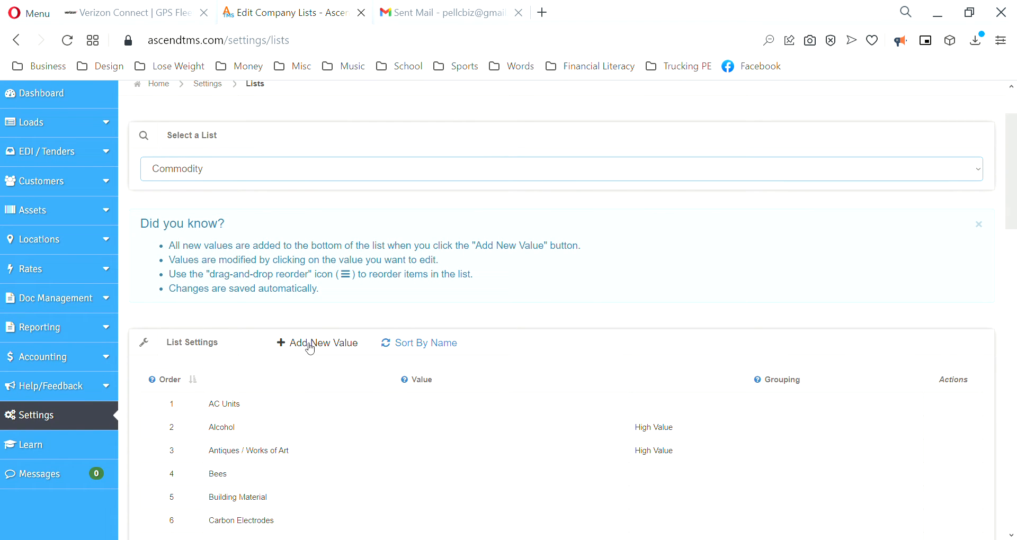
pyautogui.scroll(-10, 318, 373)
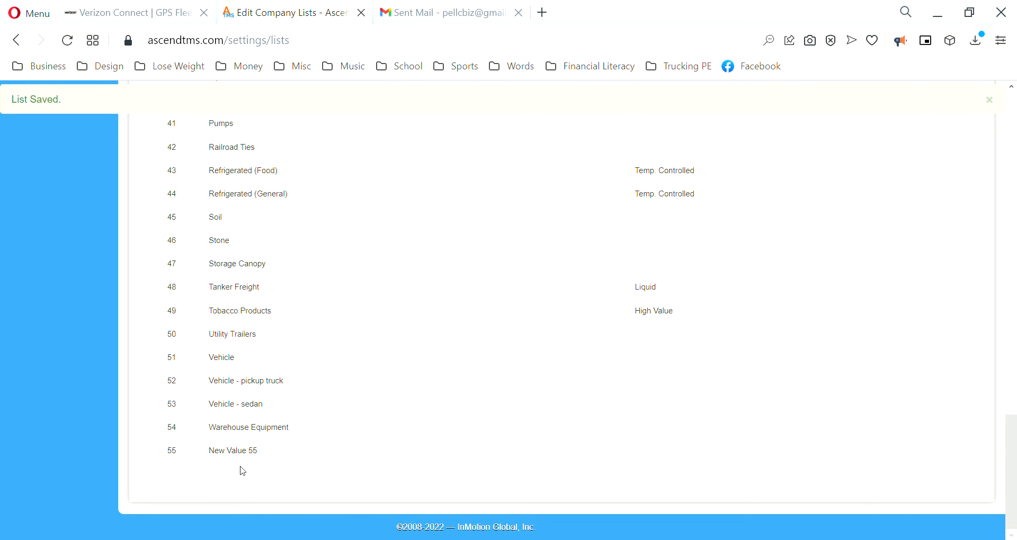
# Step: Rename new row 55 to 'Fencing Material' and save it
pyautogui.click(240, 454)
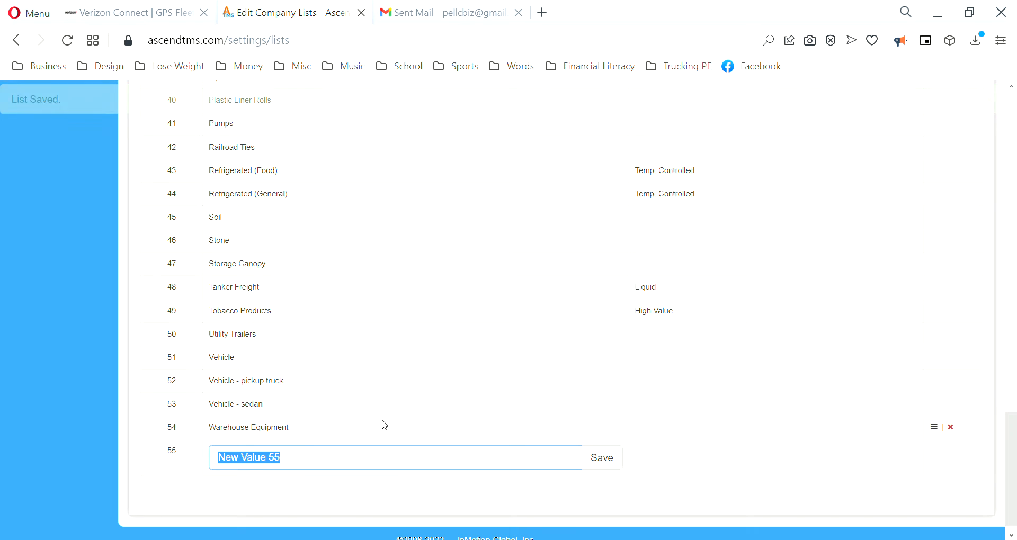
pyautogui.write('Fe')
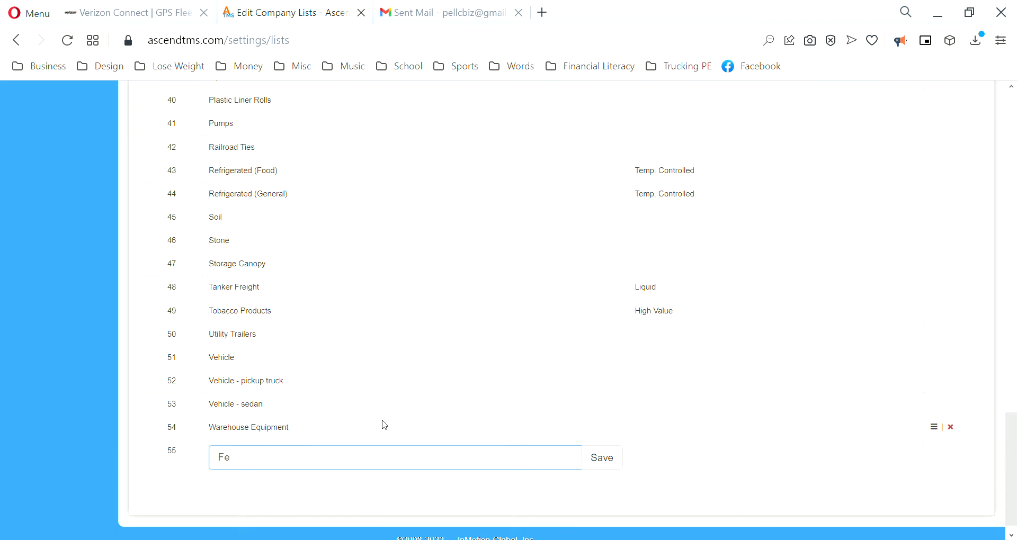
pyautogui.write('ncing Material')
pyautogui.click(605, 460)
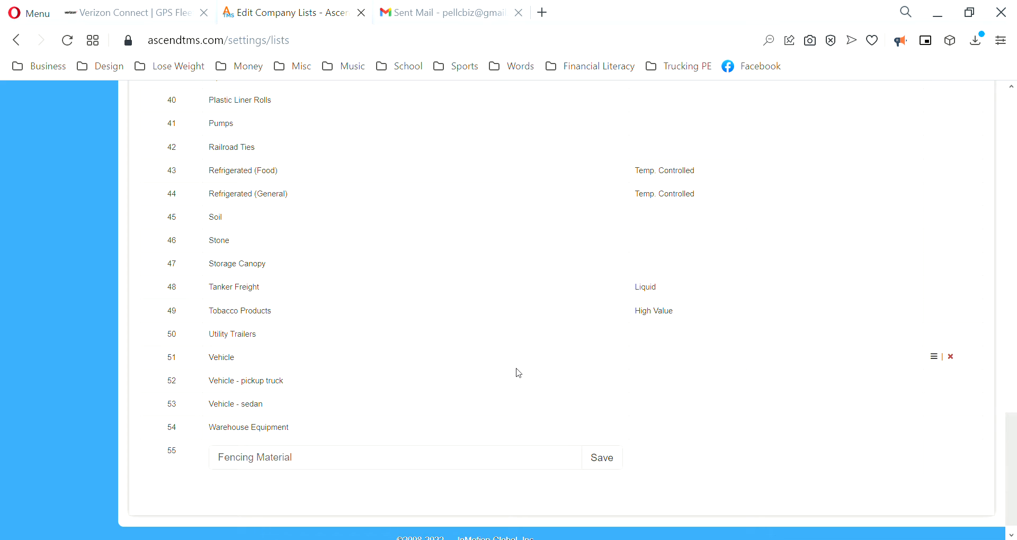
pyautogui.click(608, 460)
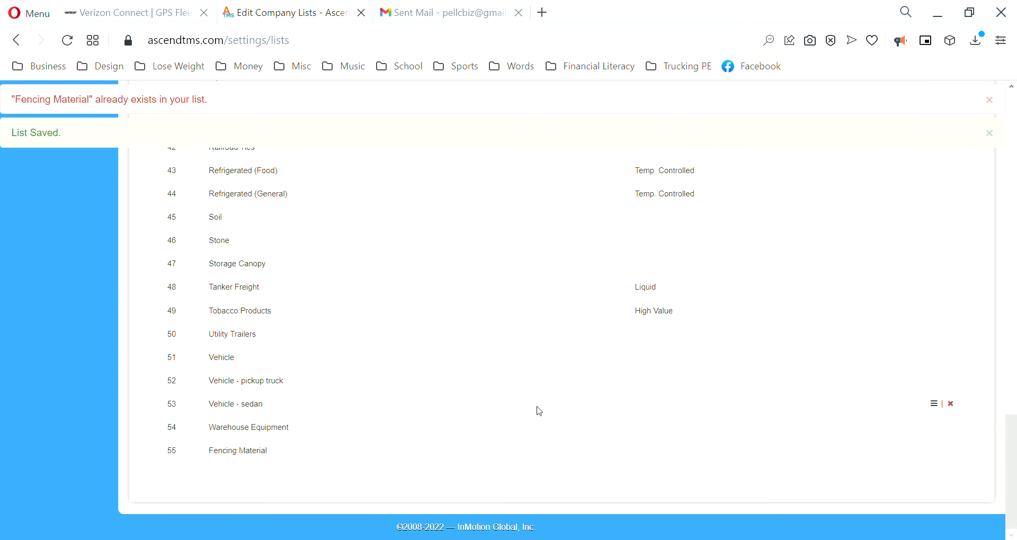
pyautogui.scroll(20, 403, 363)
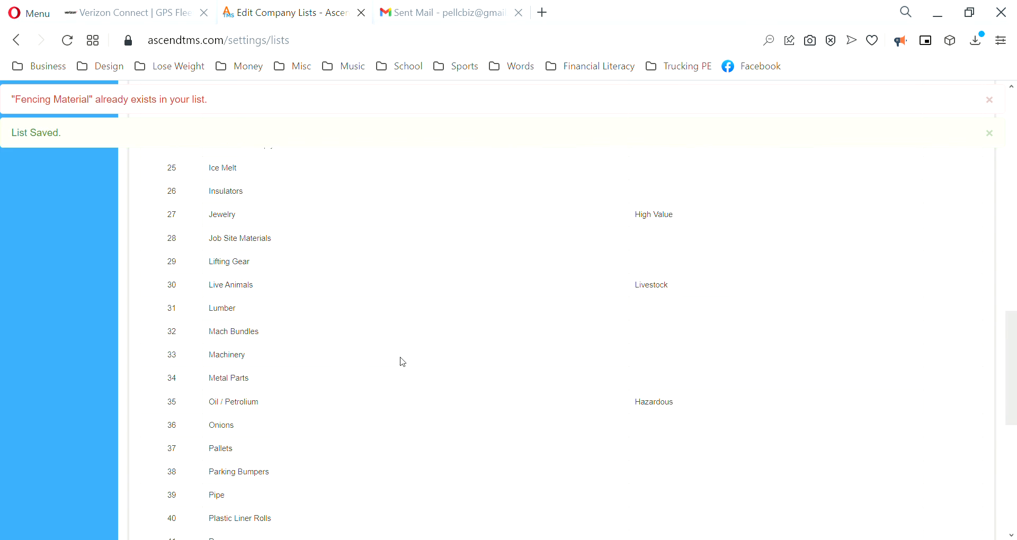
pyautogui.scroll(-1, 402, 362)
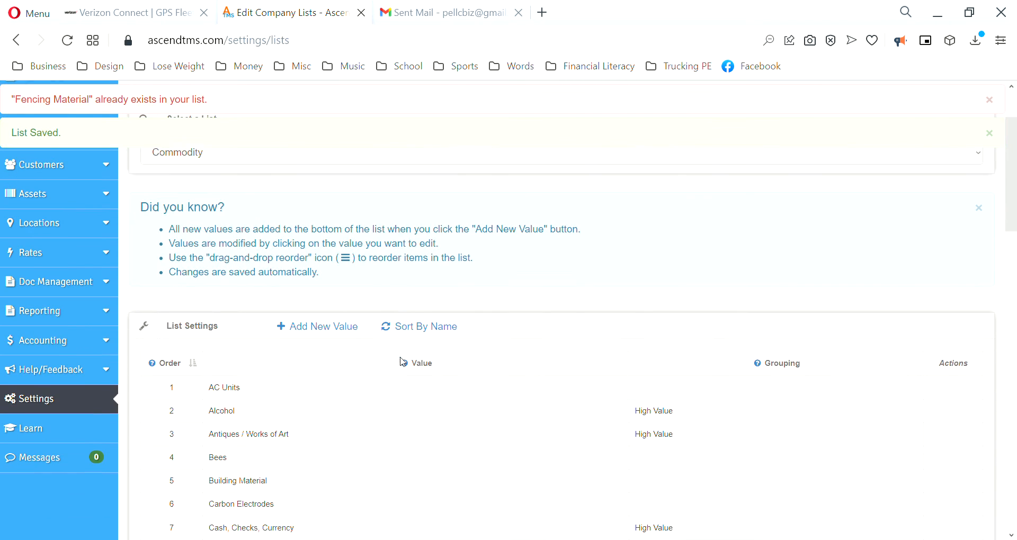
# Step: Sort the Commodity list alphabetically by name
pyautogui.click(415, 324)
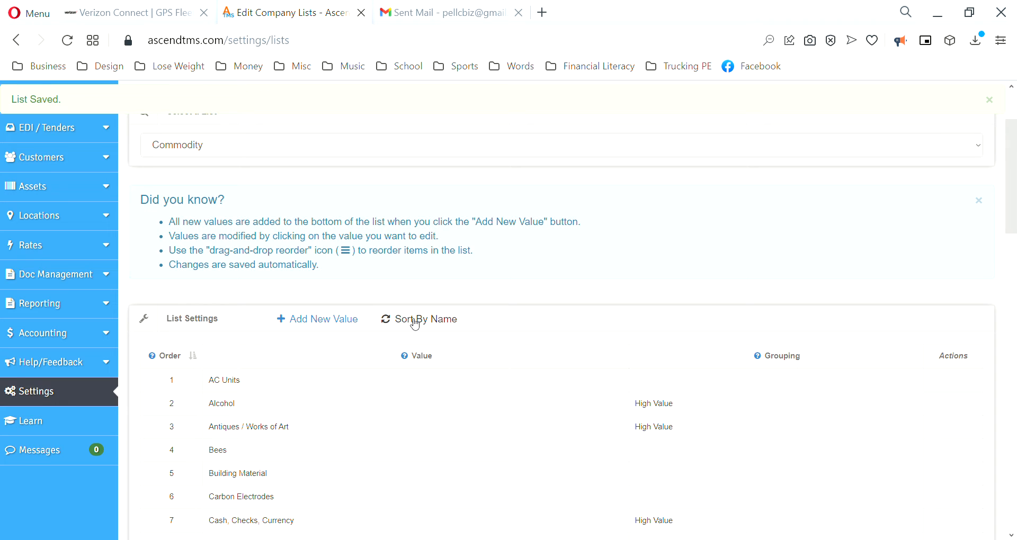
pyautogui.scroll(-3, 417, 326)
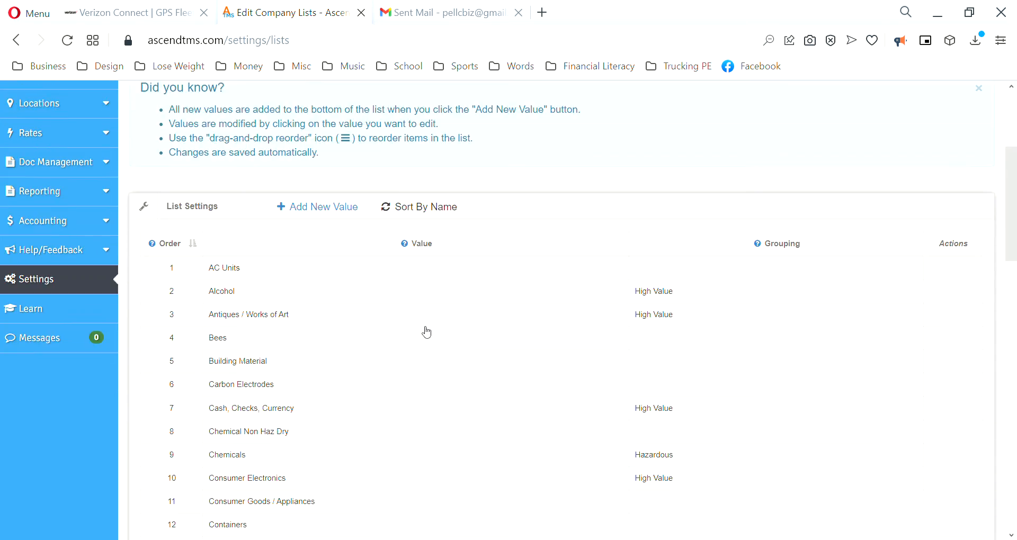
pyautogui.scroll(-5, 420, 331)
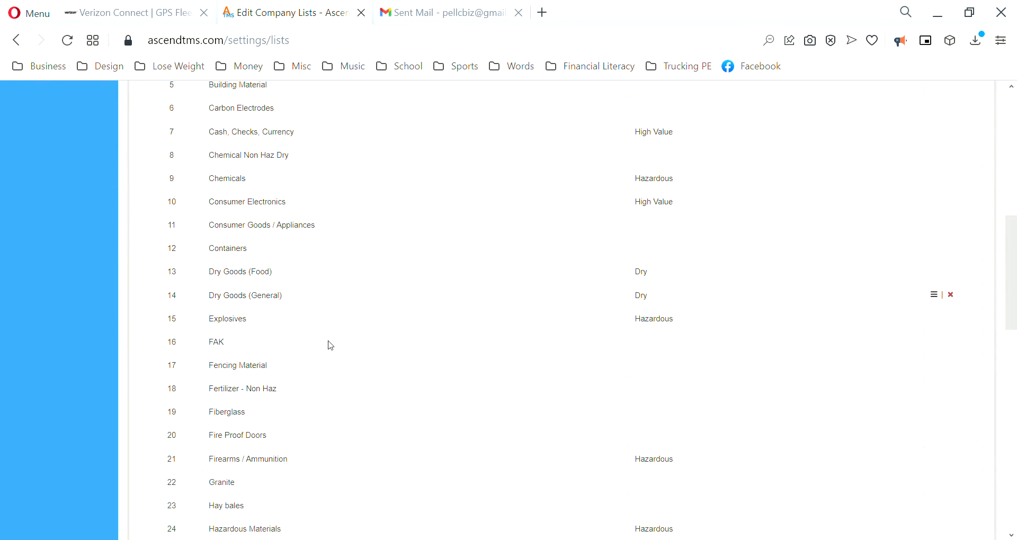
pyautogui.scroll(3, 255, 376)
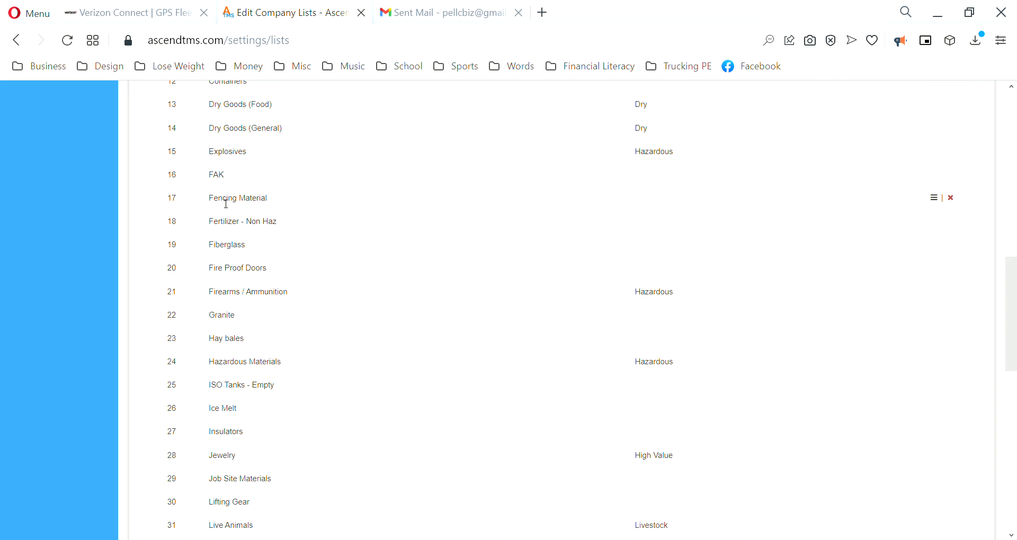
pyautogui.scroll(12, 296, 249)
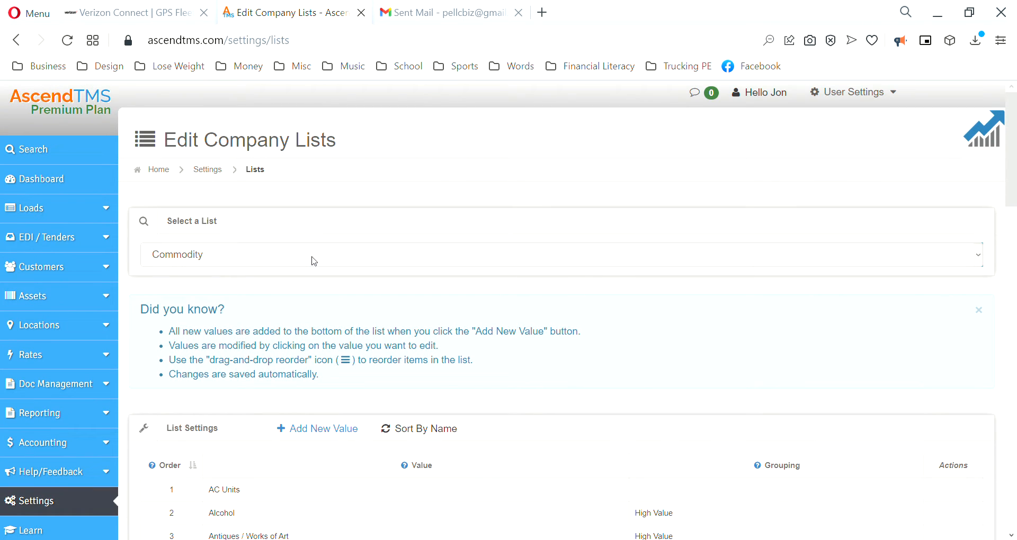
# Step: Open load 251 for editing from the Load Management list
pyautogui.click(54, 207)
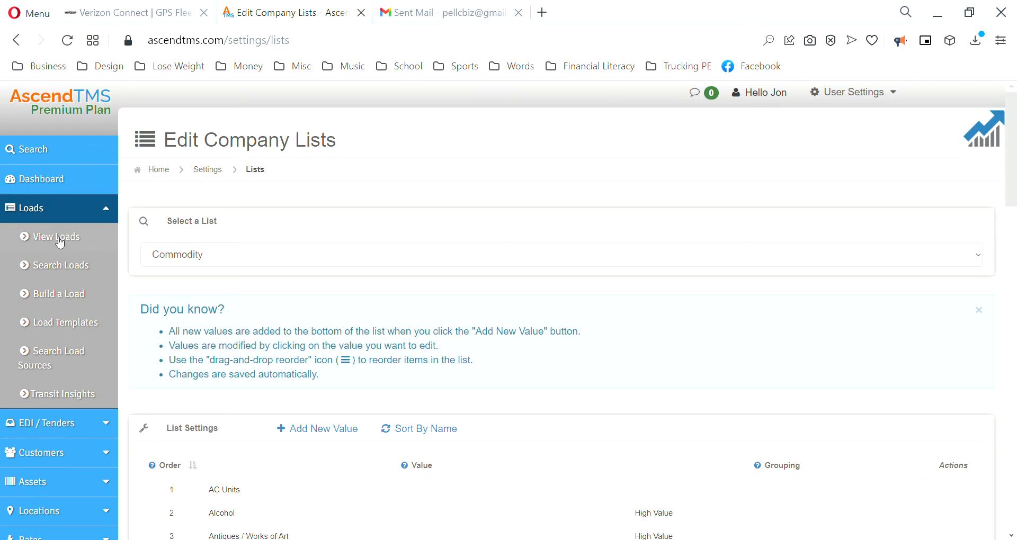
pyautogui.click(60, 243)
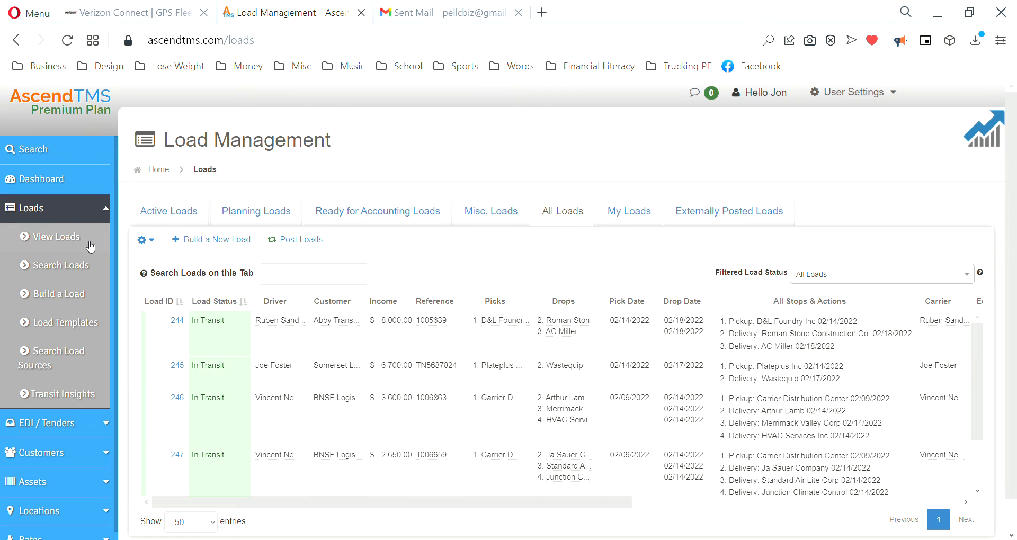
pyautogui.scroll(-2, 384, 368)
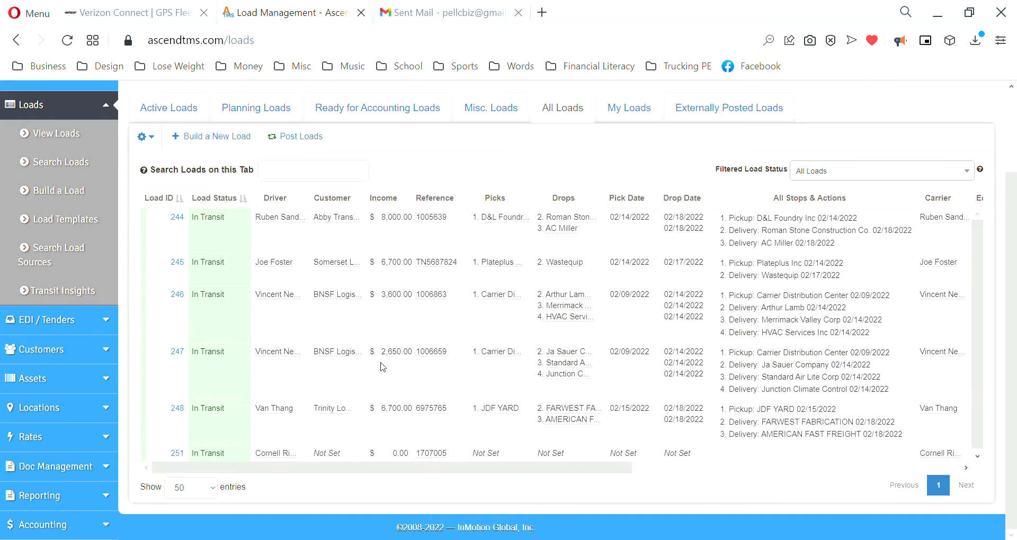
pyautogui.click(348, 456)
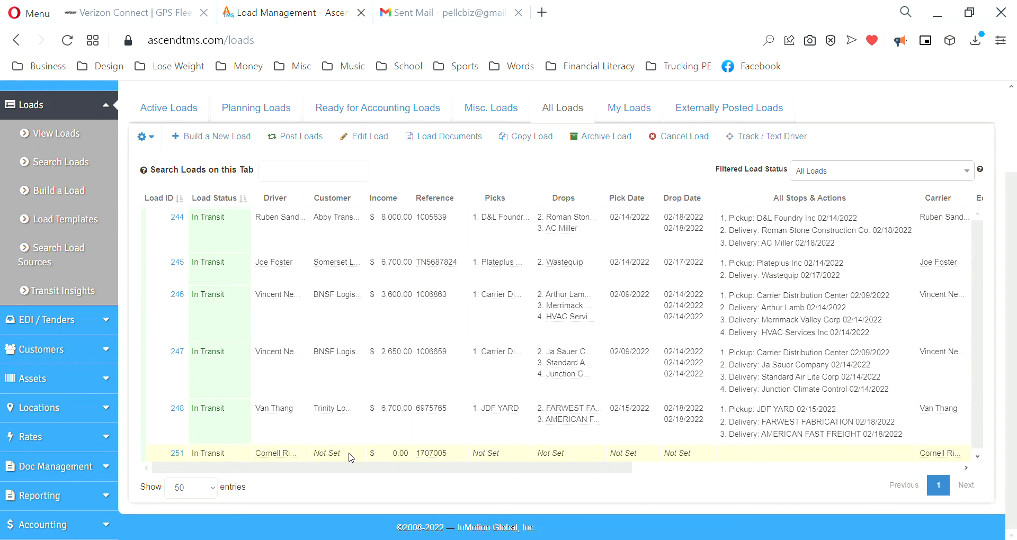
pyautogui.scroll(2, 332, 359)
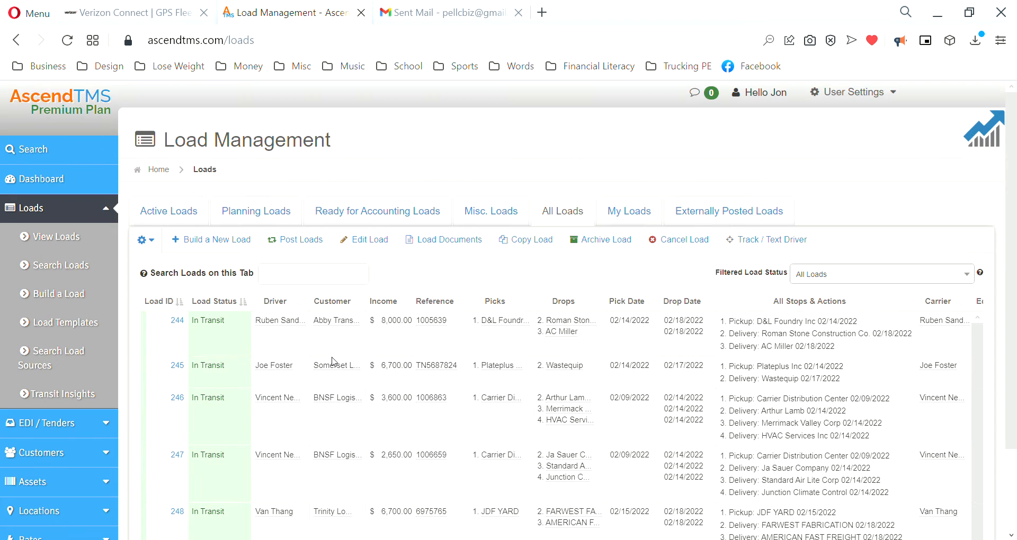
pyautogui.click(372, 239)
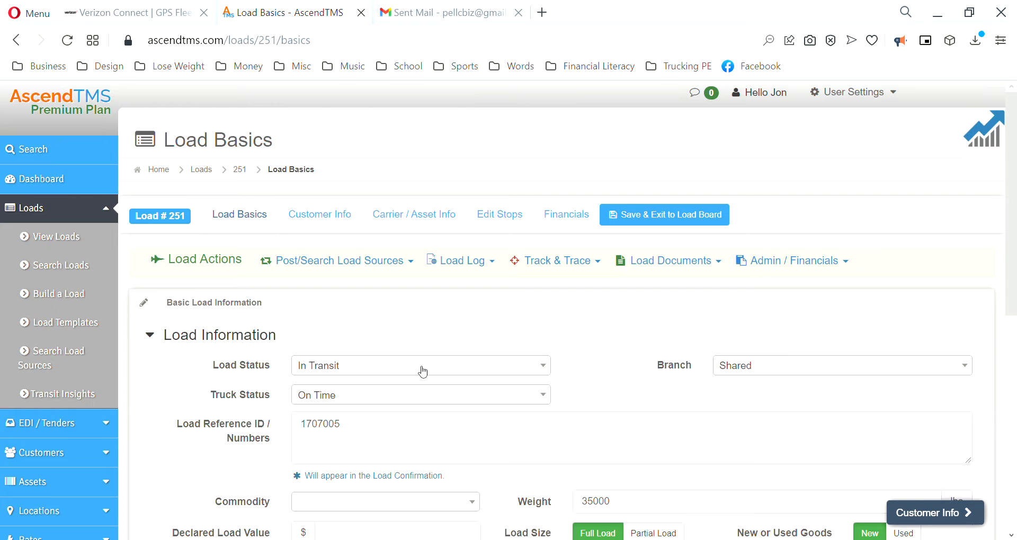
pyautogui.scroll(-2, 424, 371)
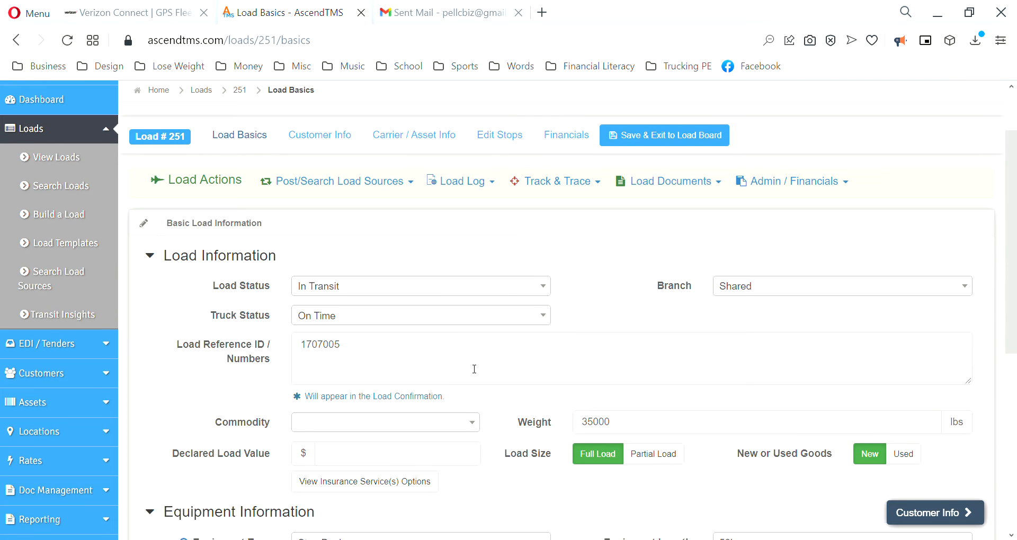
# Step: Change the load's commodity to Fencing Material using the 'fen' search
pyautogui.click(369, 424)
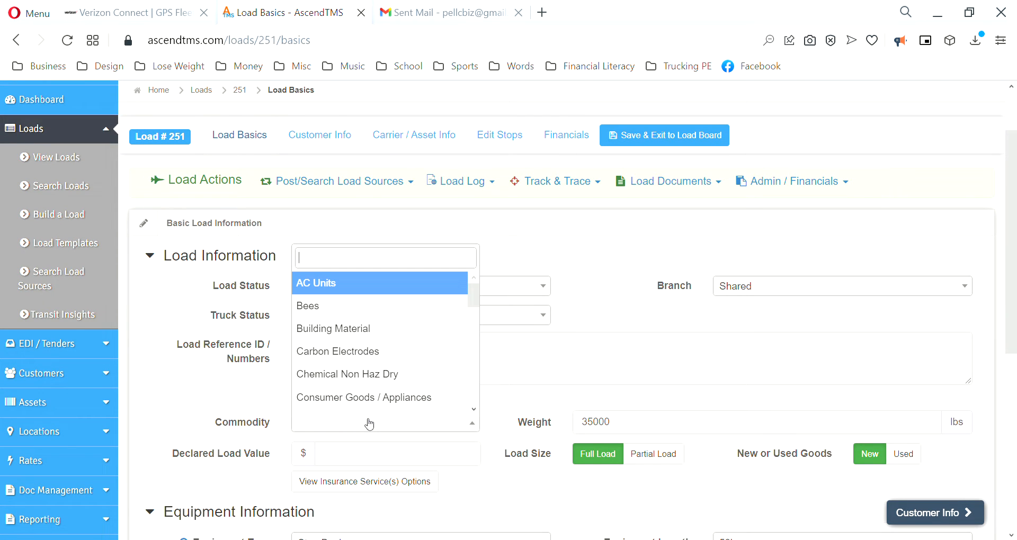
pyautogui.write('fen')
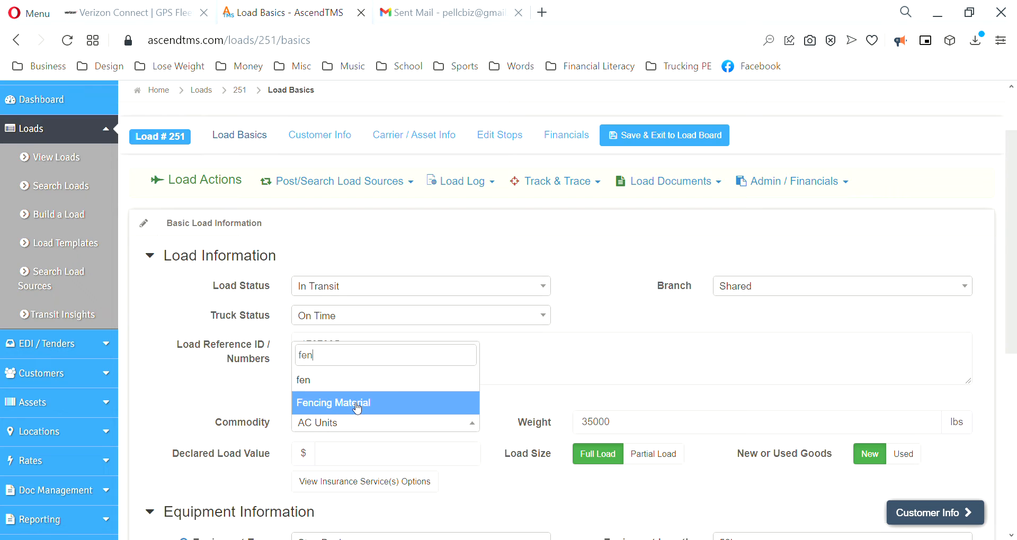
pyautogui.click(355, 404)
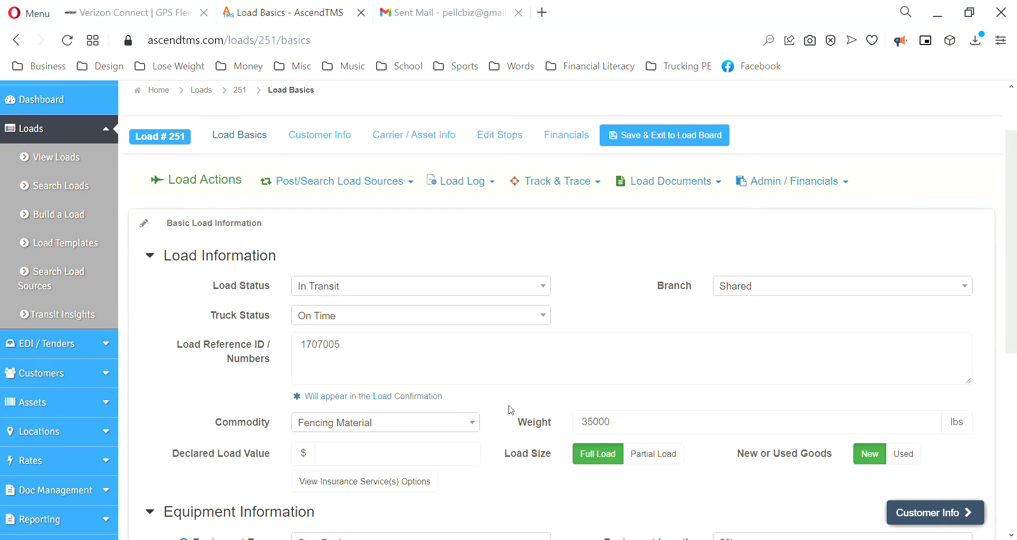
pyautogui.scroll(-6, 641, 365)
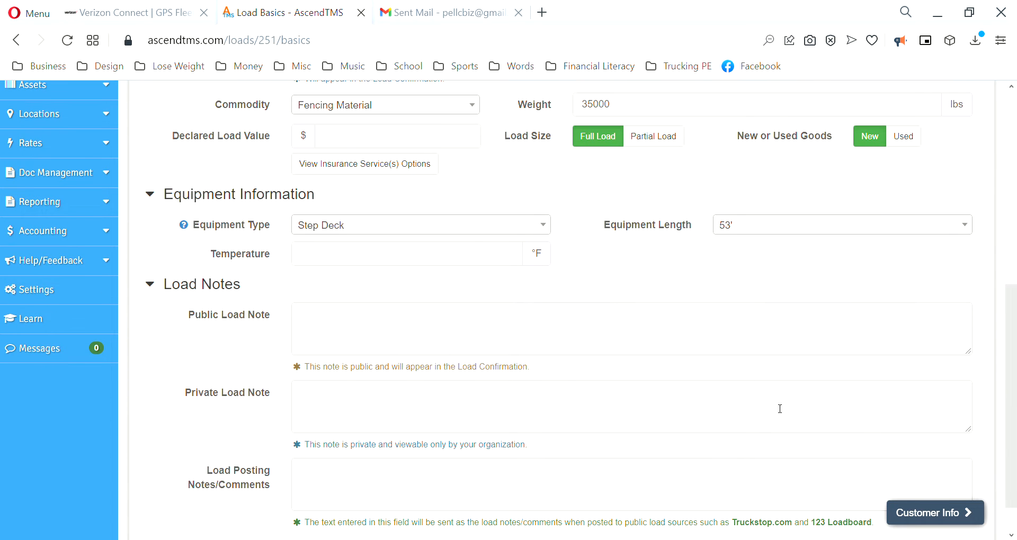
# Step: Open load 251's Customer Info, review the new-customer form, and return without saving
pyautogui.click(933, 514)
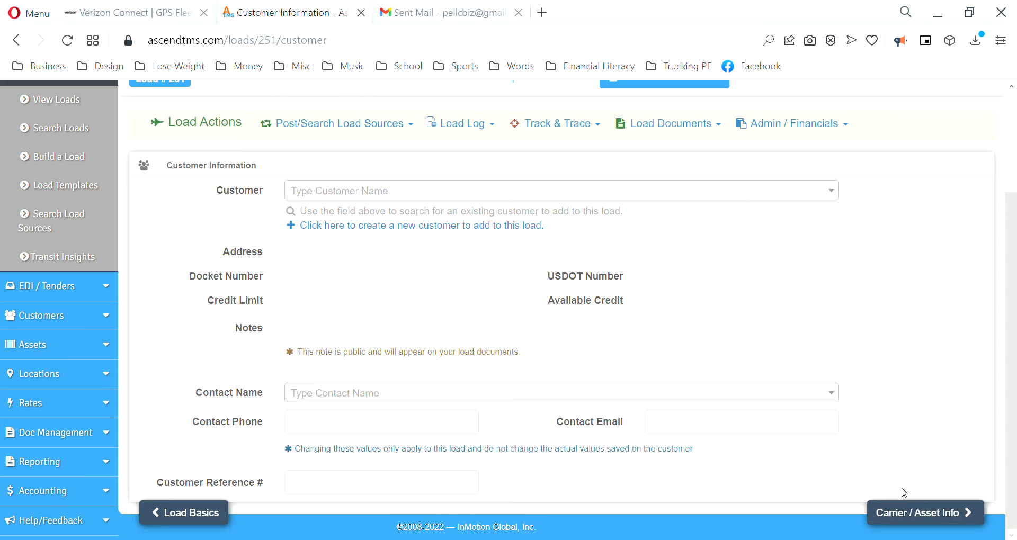
pyautogui.click(391, 228)
pyautogui.click(348, 324)
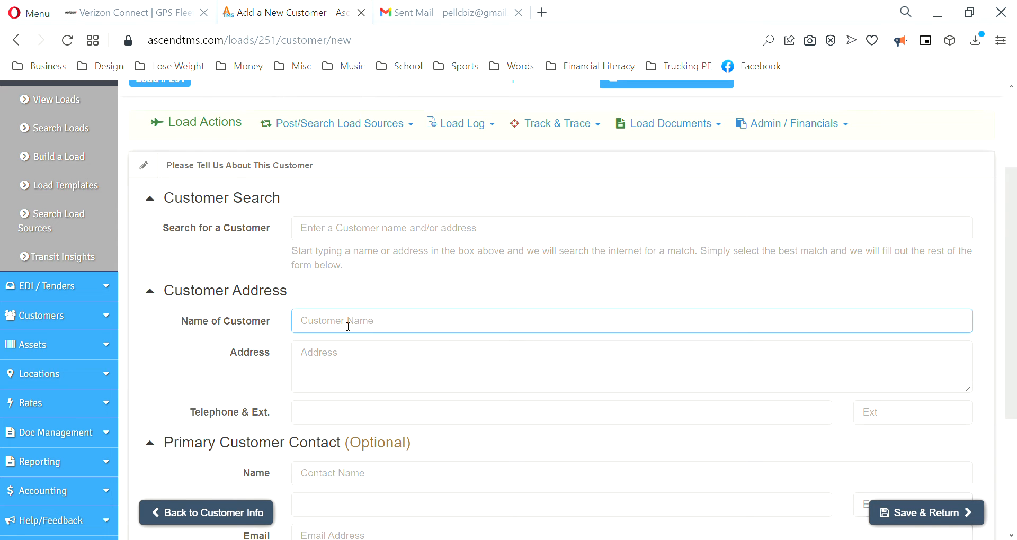
pyautogui.click(500, 359)
pyautogui.click(275, 378)
pyautogui.scroll(-1, 279, 376)
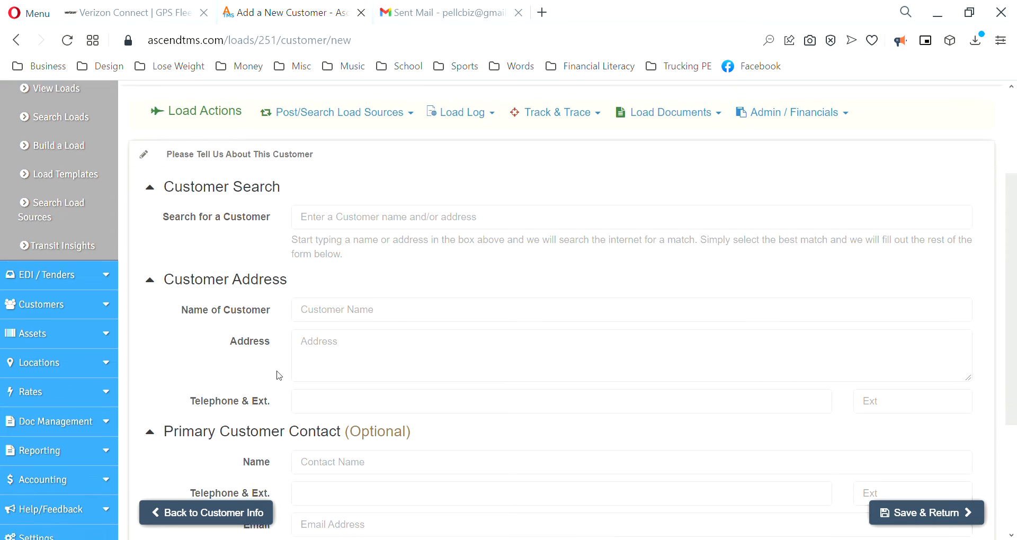
pyautogui.scroll(-1, 279, 376)
pyautogui.scroll(-1, 260, 409)
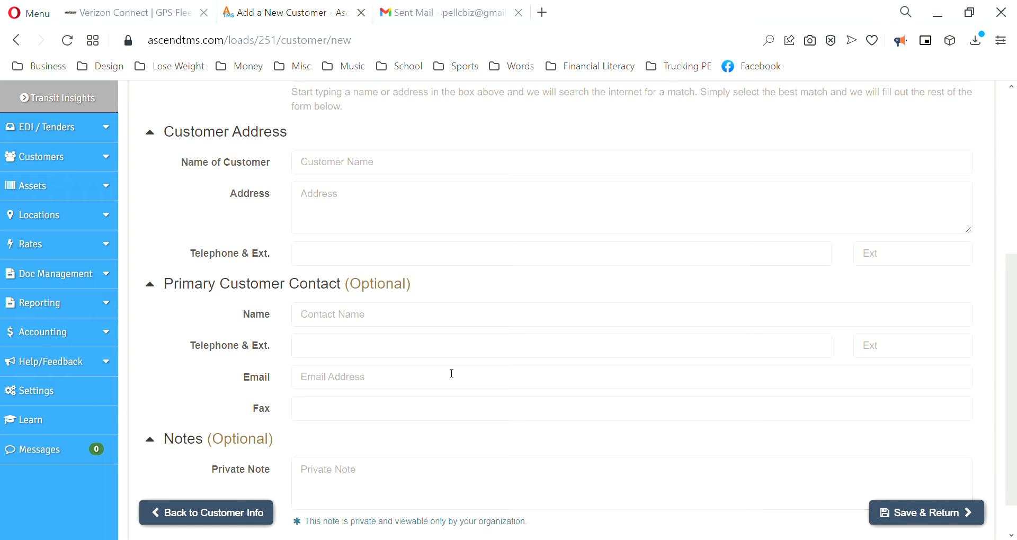
pyautogui.scroll(5, 413, 303)
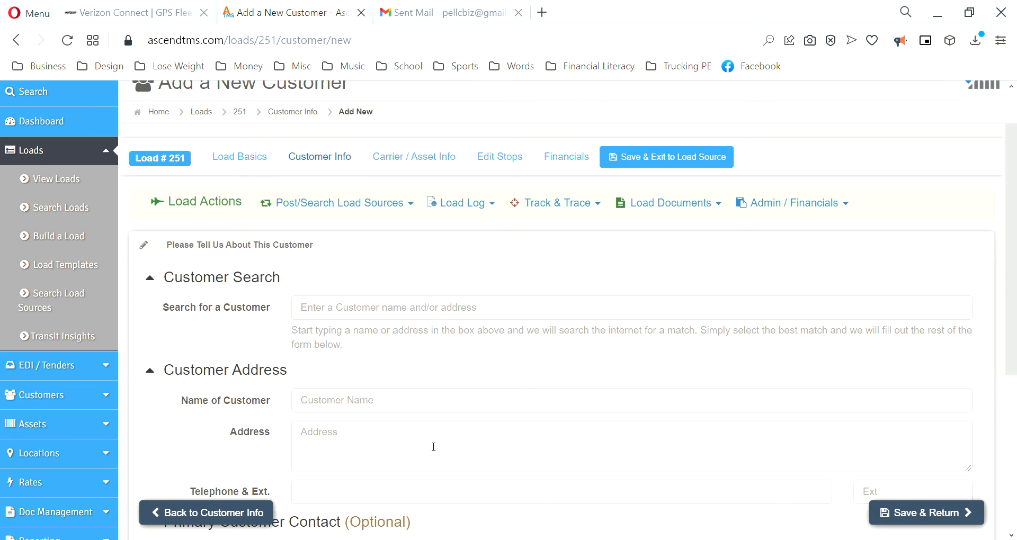
pyautogui.click(218, 499)
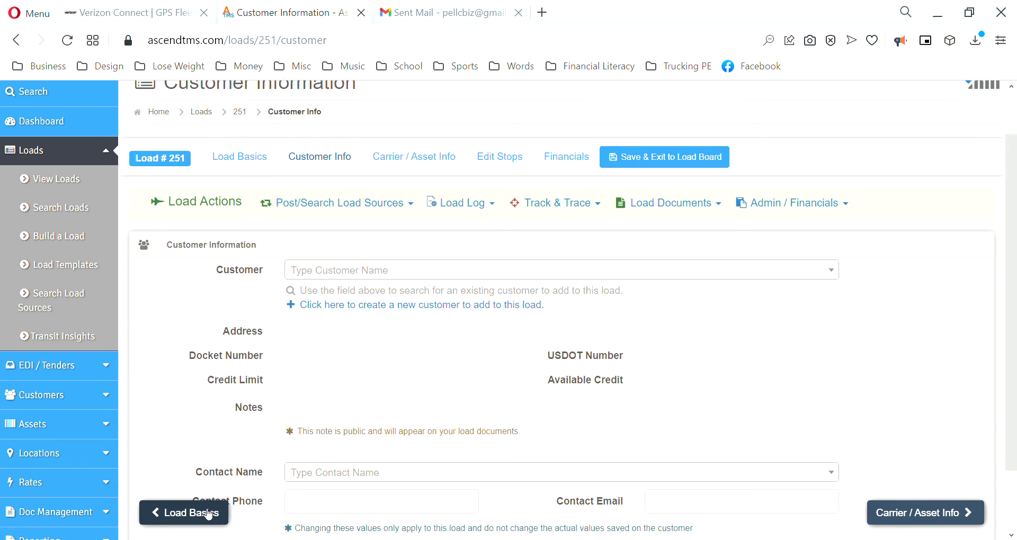
# Step: Set King of Freight as load 251's customer and paste the contact's e-mail address
pyautogui.click(325, 271)
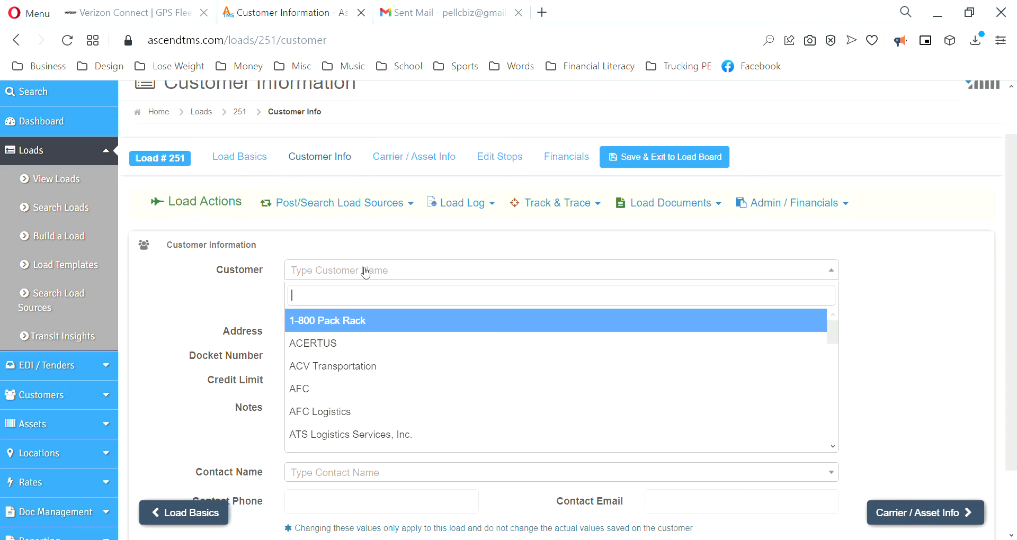
pyautogui.write('king')
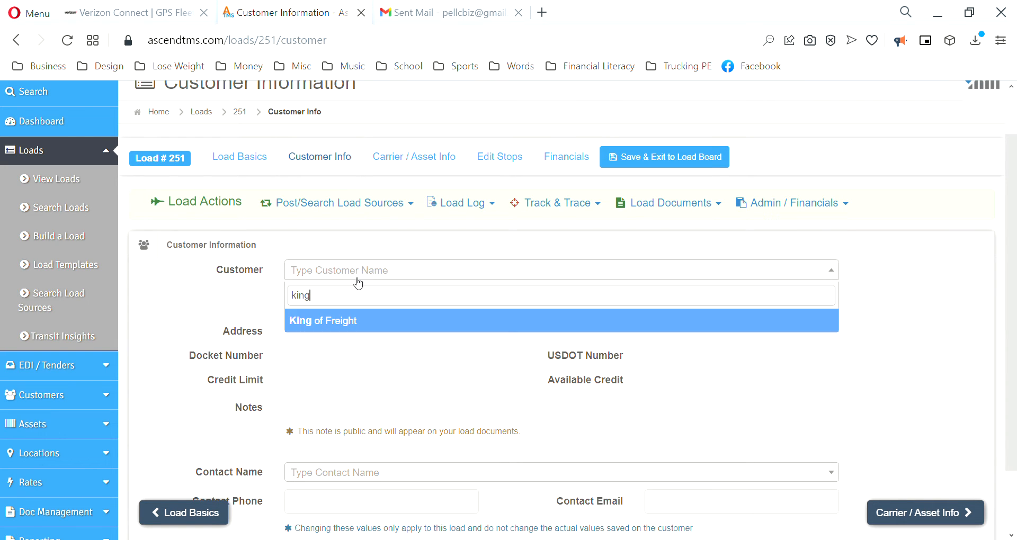
pyautogui.click(331, 324)
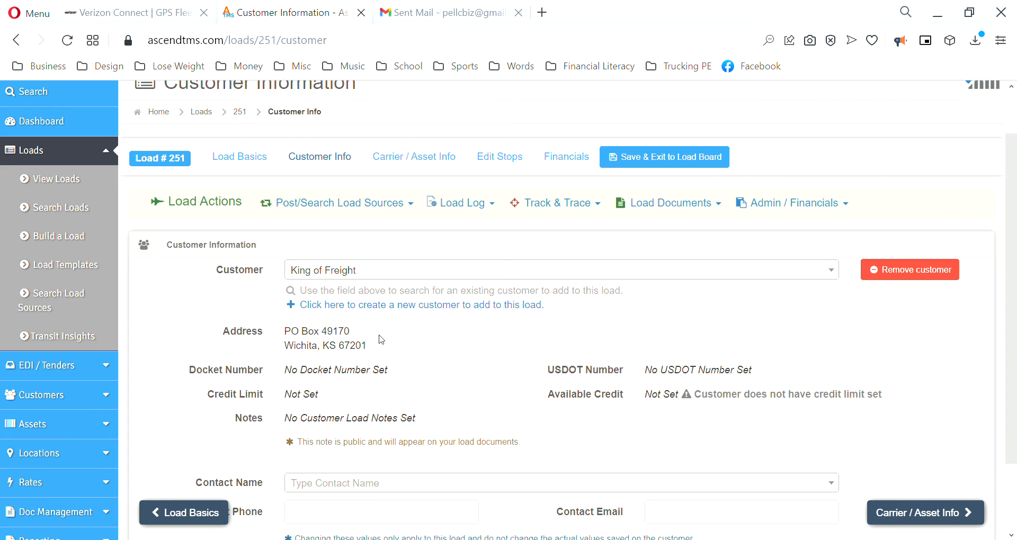
pyautogui.scroll(-3, 390, 376)
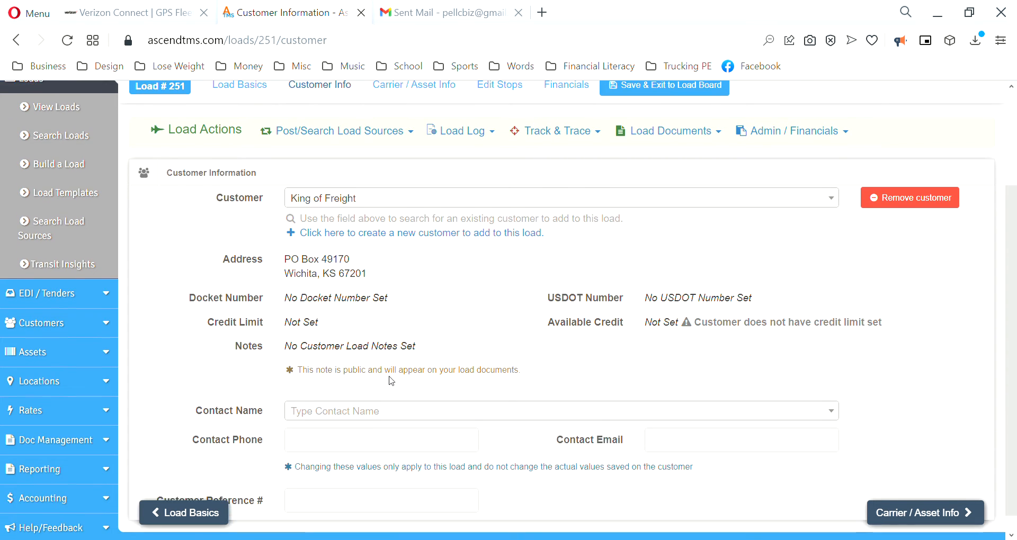
pyautogui.click(683, 434)
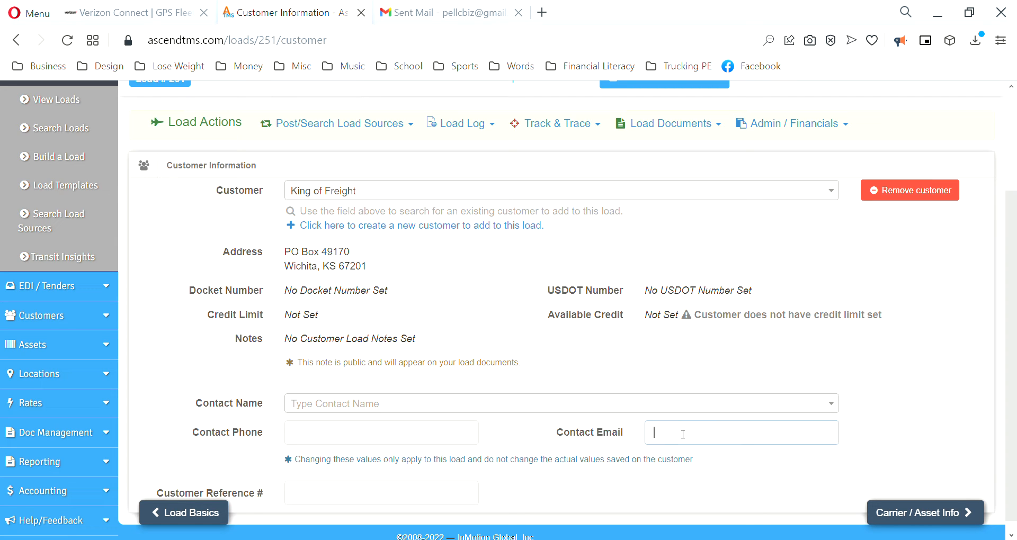
pyautogui.hotkey('ctrl', 'v')
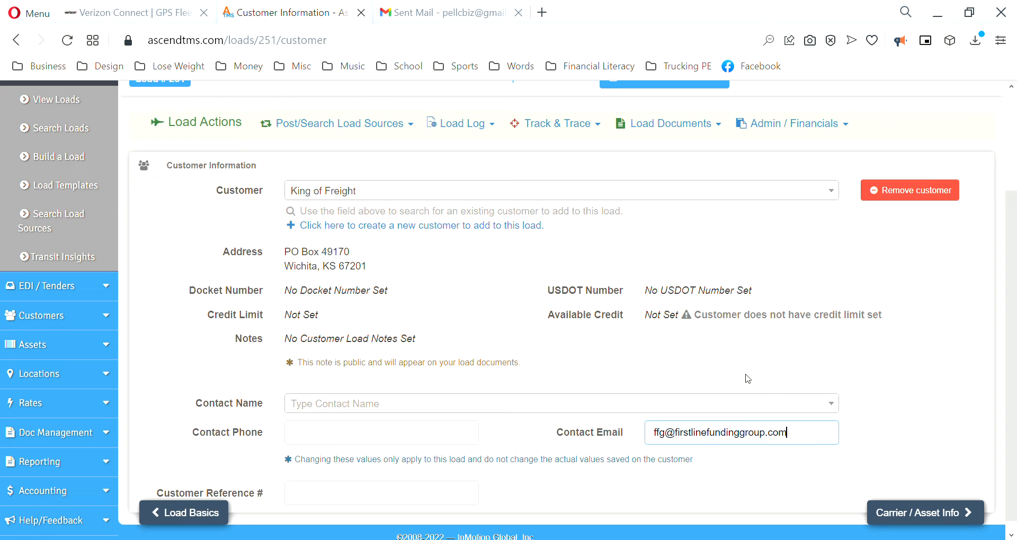
pyautogui.scroll(-1, 900, 408)
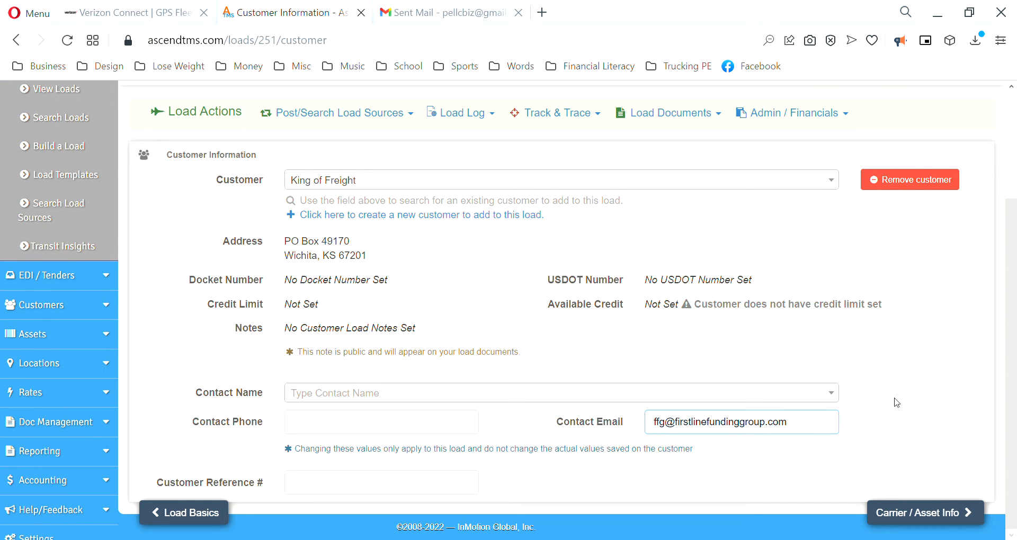
# Step: Review carrier Progression Enterprises LLC with its Volvo power unit and Flatbed trailer, then proceed to stops
pyautogui.click(911, 511)
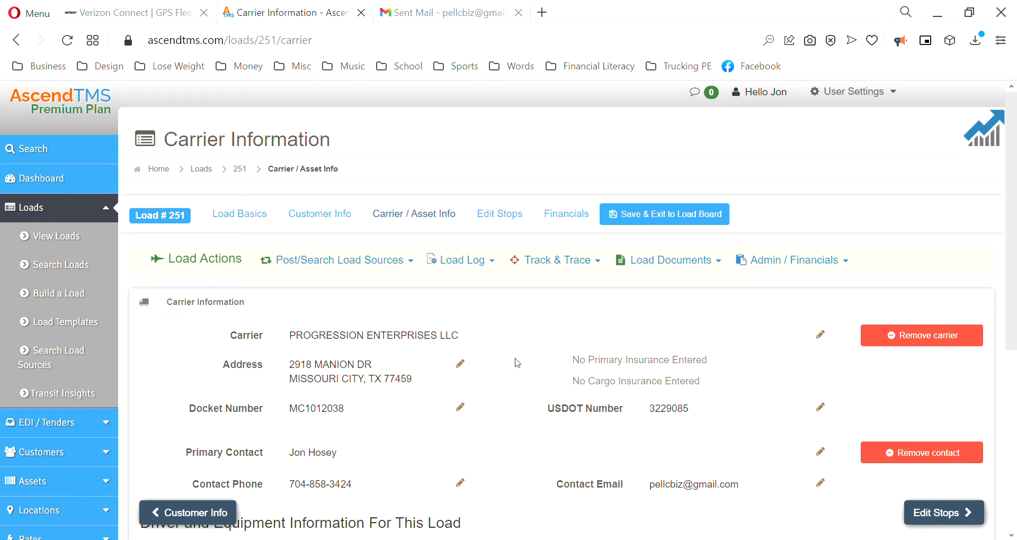
pyautogui.scroll(-5, 366, 351)
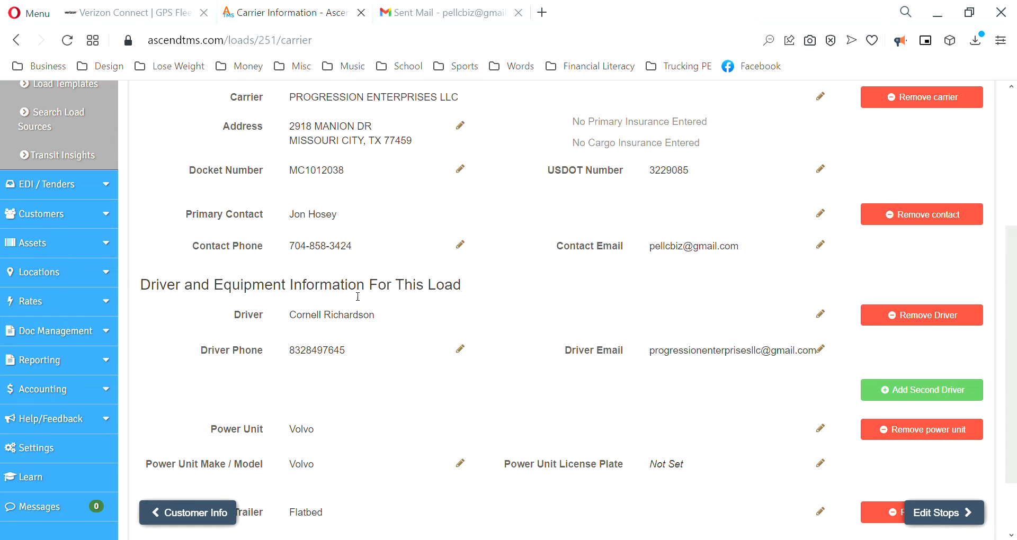
pyautogui.scroll(-1, 380, 356)
pyautogui.scroll(-2, 380, 356)
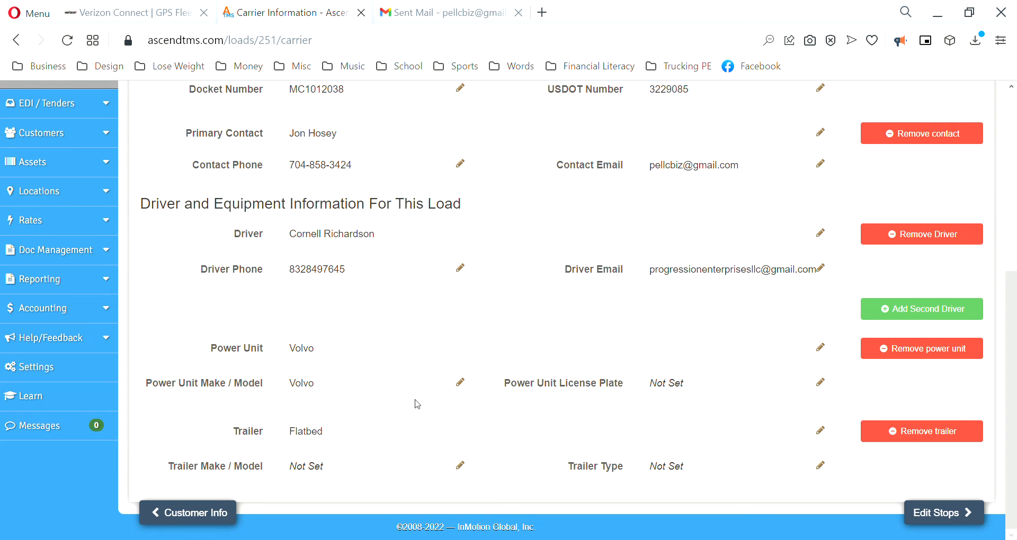
pyautogui.click(938, 513)
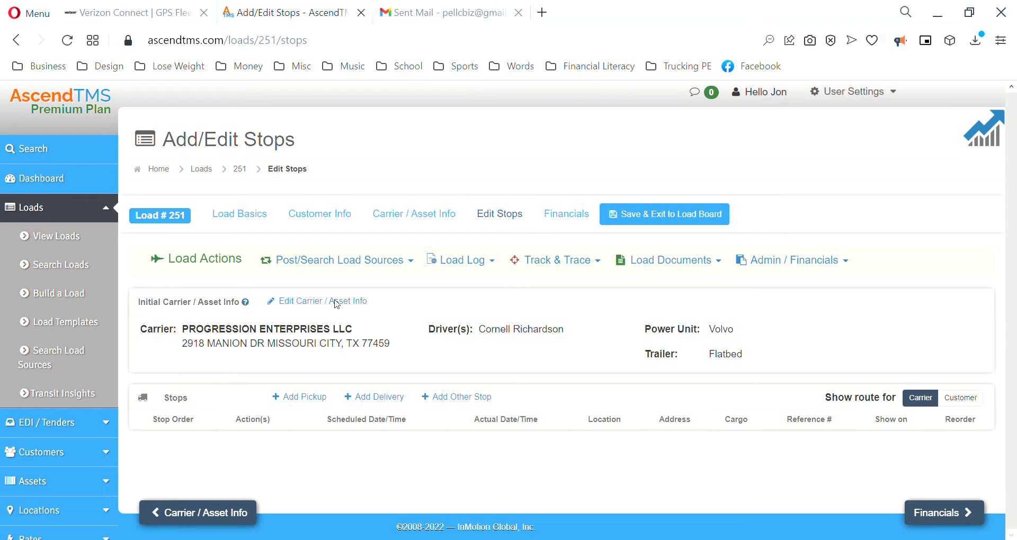
# Step: Add a new Pickup stop to load 251
pyautogui.click(313, 399)
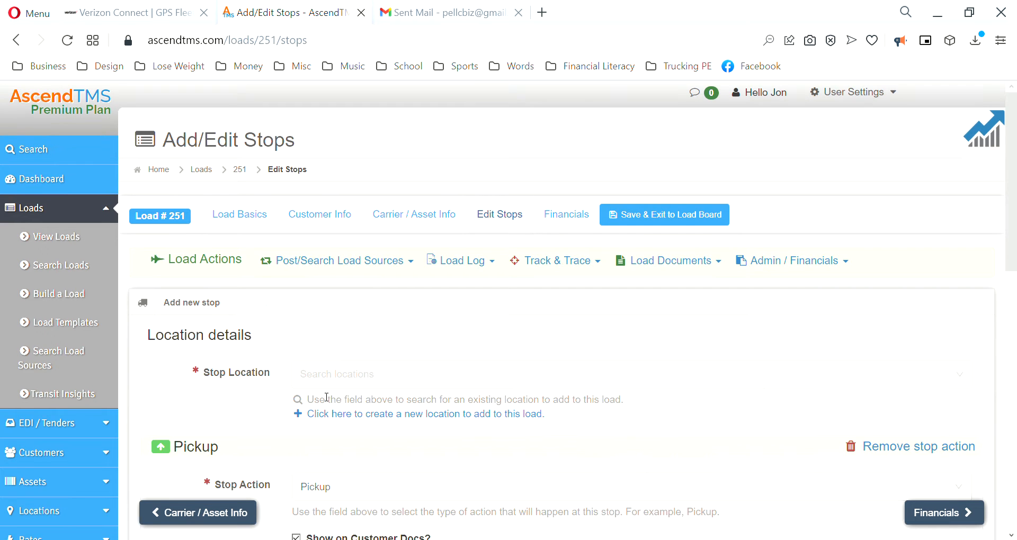
pyautogui.scroll(-3, 328, 397)
pyautogui.scroll(3, 327, 396)
pyautogui.scroll(-1, 328, 396)
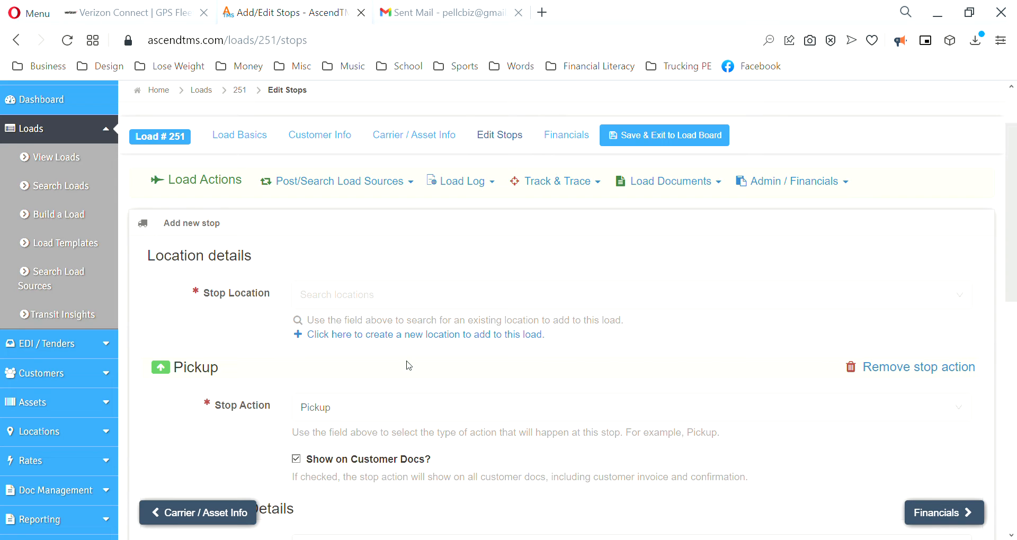
# Step: Create a new location named Guardiar with its pasted address, correcting the city to Ennis
pyautogui.click(404, 336)
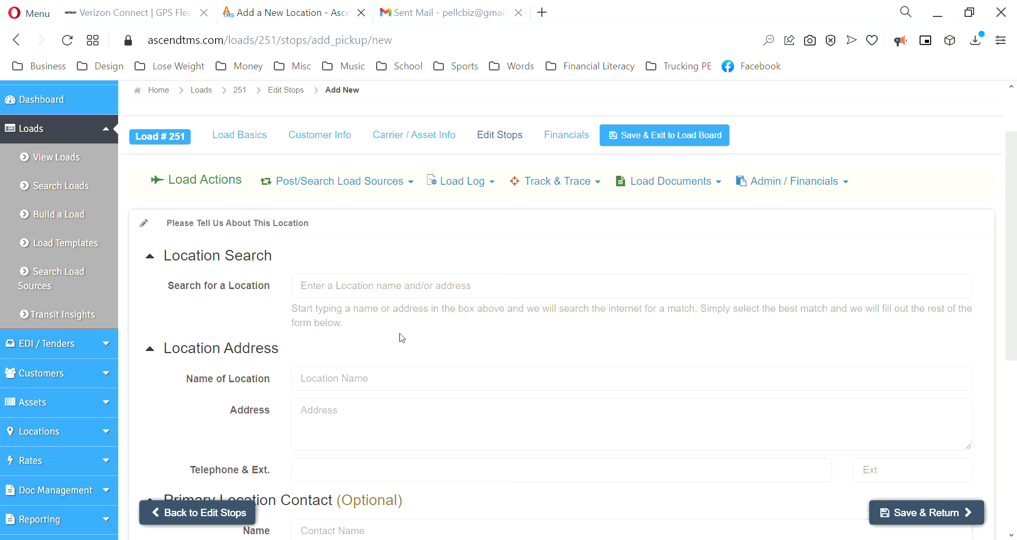
pyautogui.scroll(-2, 375, 361)
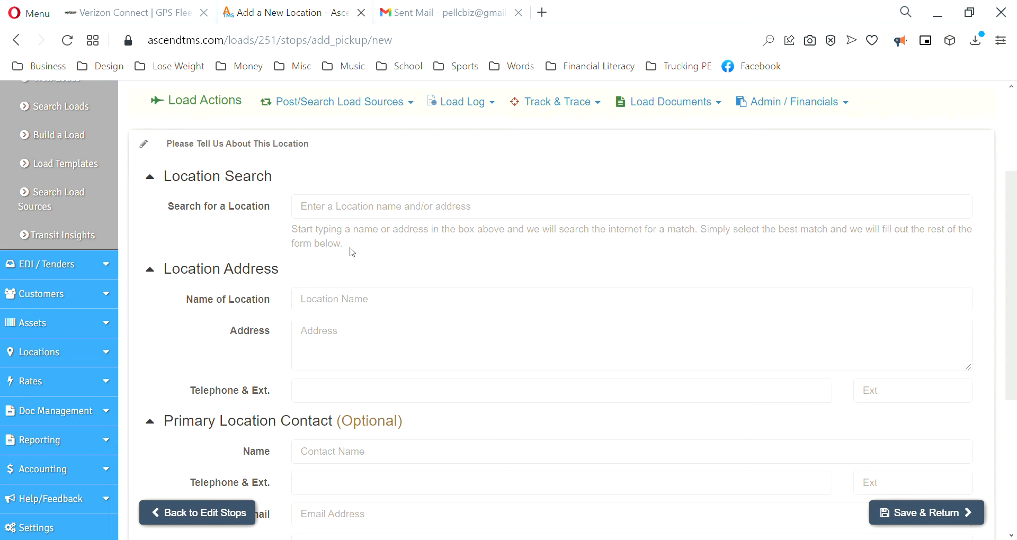
pyautogui.click(345, 306)
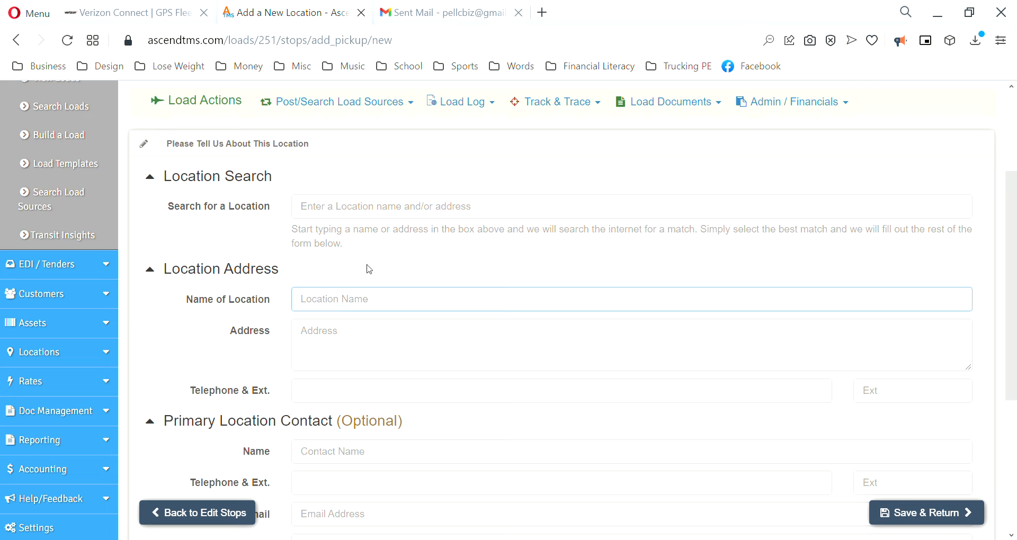
pyautogui.write('Guardiar')
pyautogui.click(352, 347)
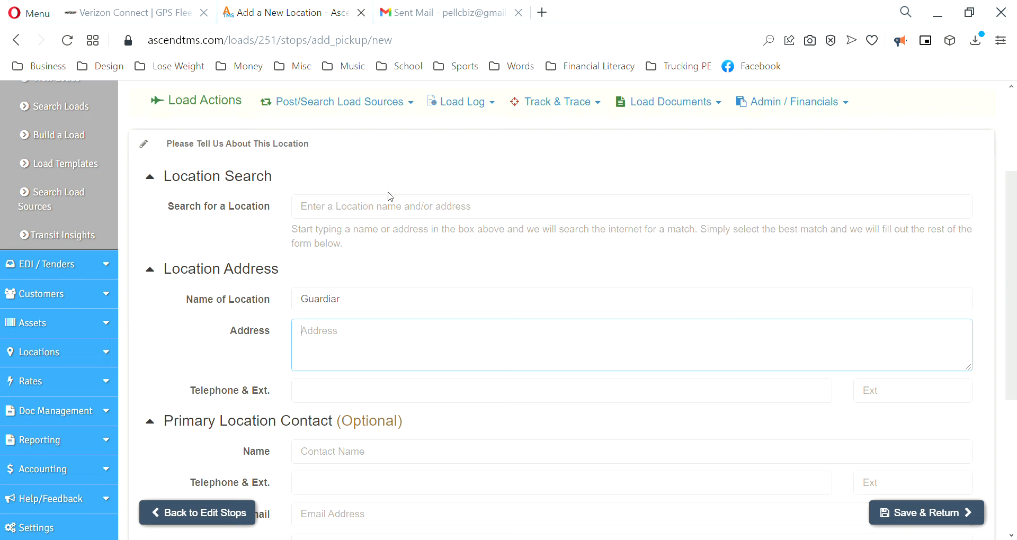
pyautogui.write('3309 S Kaufman St')
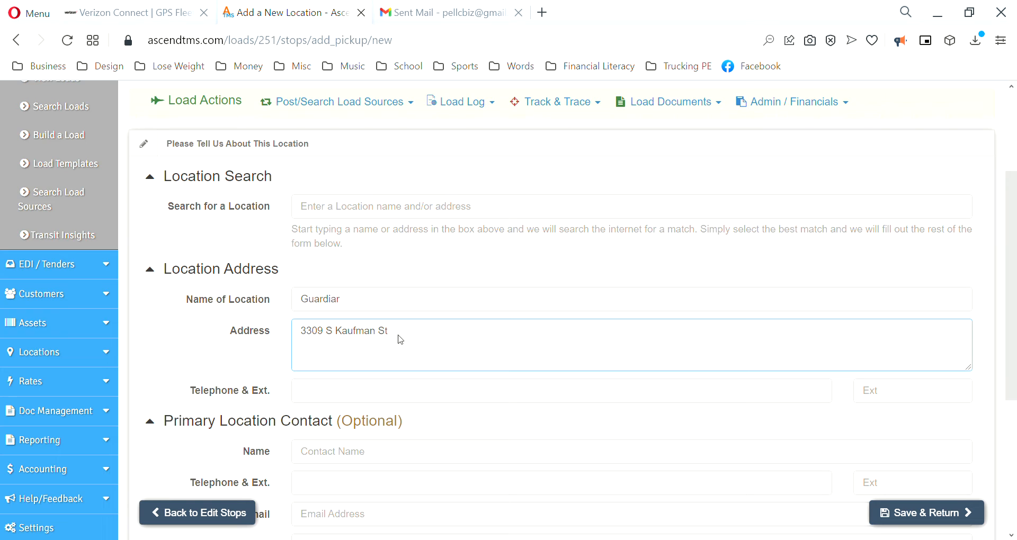
pyautogui.write('ENNIS, TX 75119')
pyautogui.moveTo(331, 345); pyautogui.dragTo(311, 349)
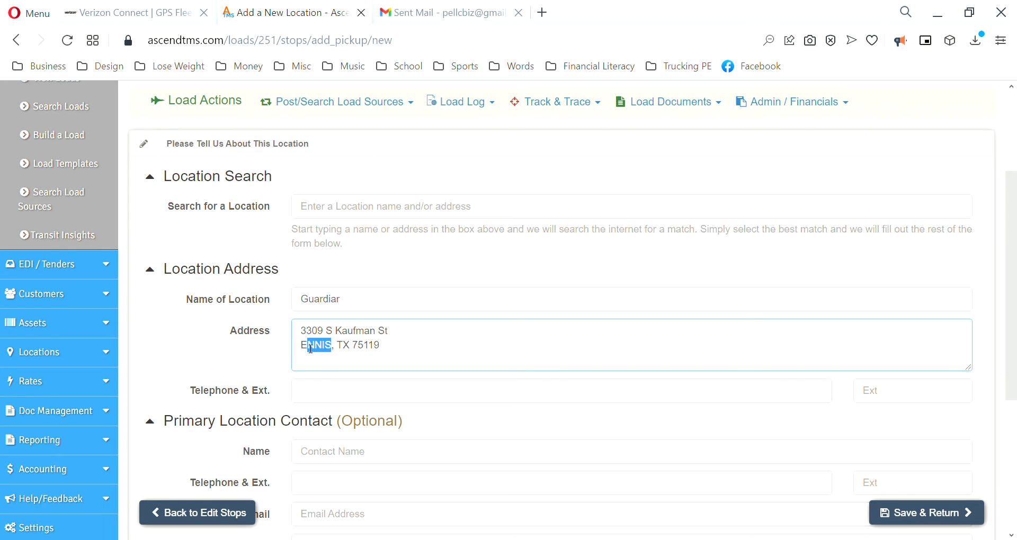
pyautogui.write('nnis')
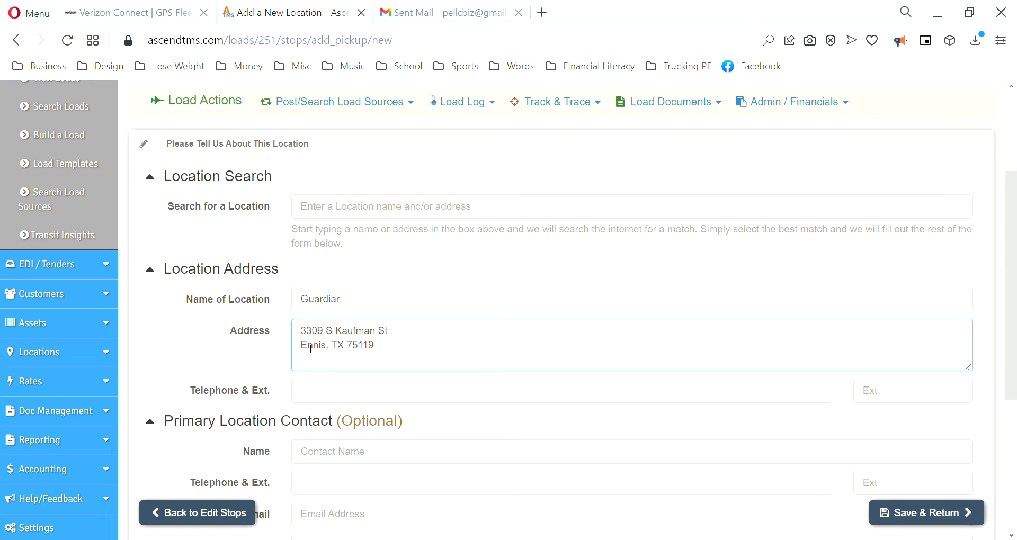
# Step: Paste the phone number into both the location and contact Telephone fields and save the location
pyautogui.click(336, 397)
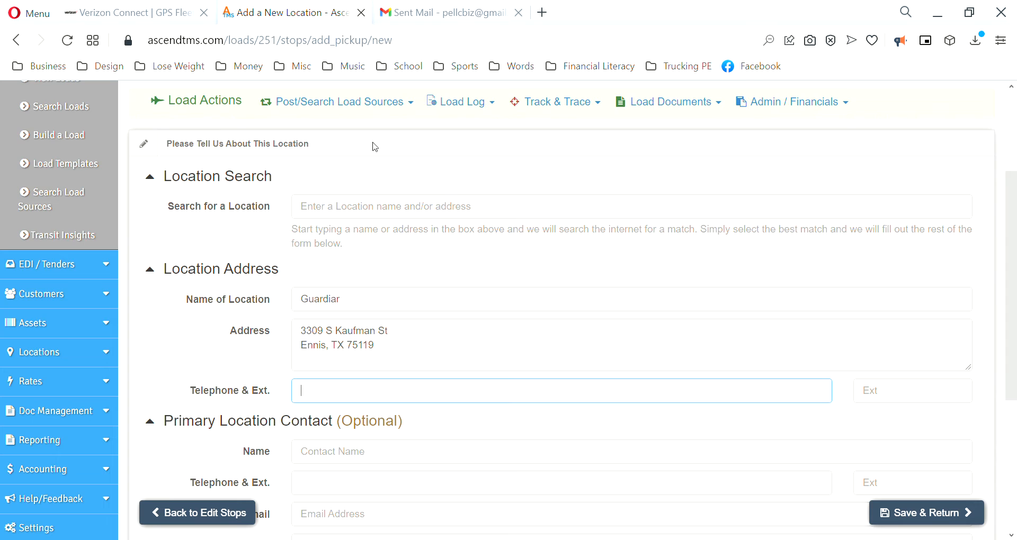
pyautogui.hotkey('ctrl', 'v')
pyautogui.scroll(-3, 566, 312)
pyautogui.click(313, 324)
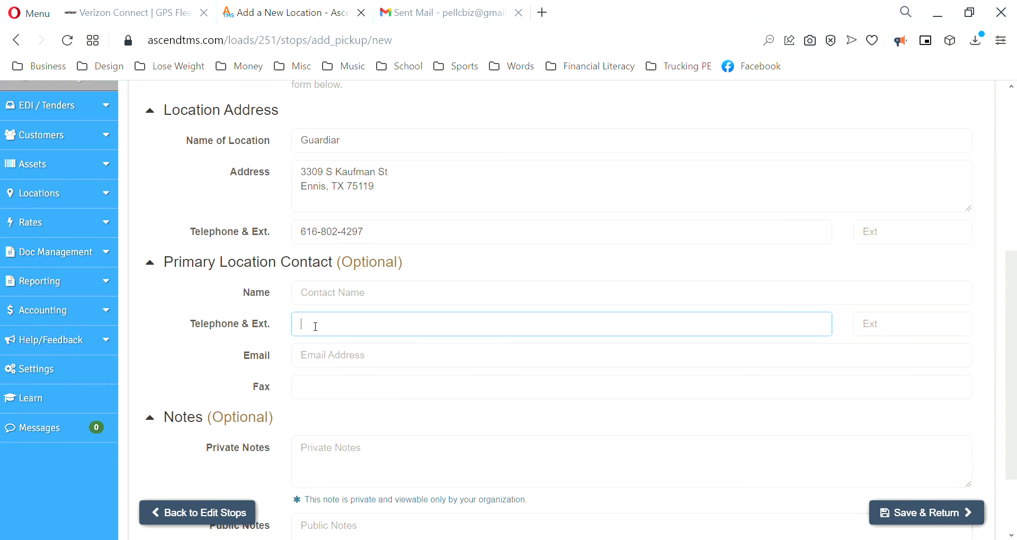
pyautogui.hotkey('ctrl', 'v')
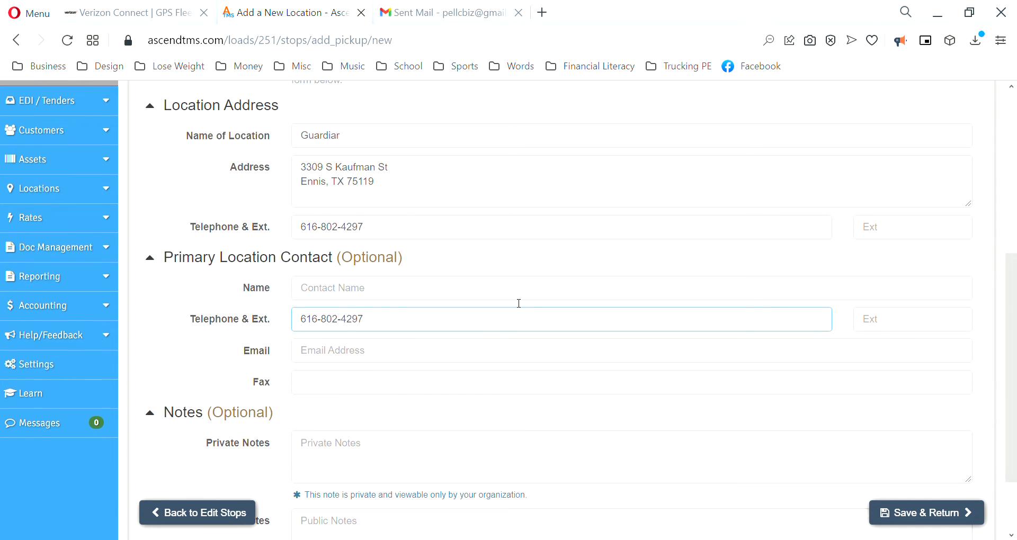
pyautogui.scroll(-2, 596, 376)
pyautogui.click(907, 513)
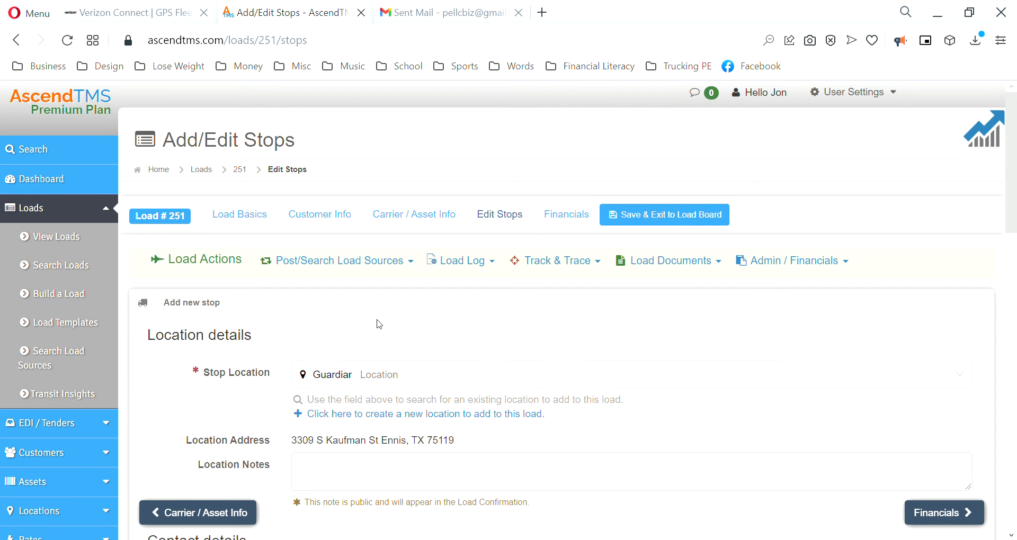
# Step: Enter cargo description 'Fencing material' and reference number 1707005 for the pickup
pyautogui.scroll(-2, 356, 331)
pyautogui.scroll(-8, 356, 331)
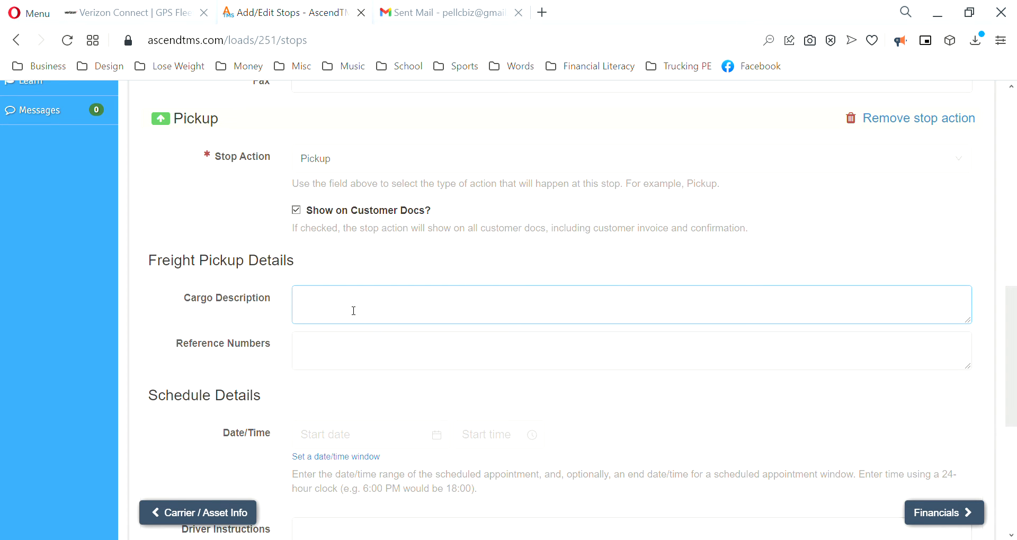
pyautogui.write('Fencing material')
pyautogui.hotkey('ctrl', 'a')
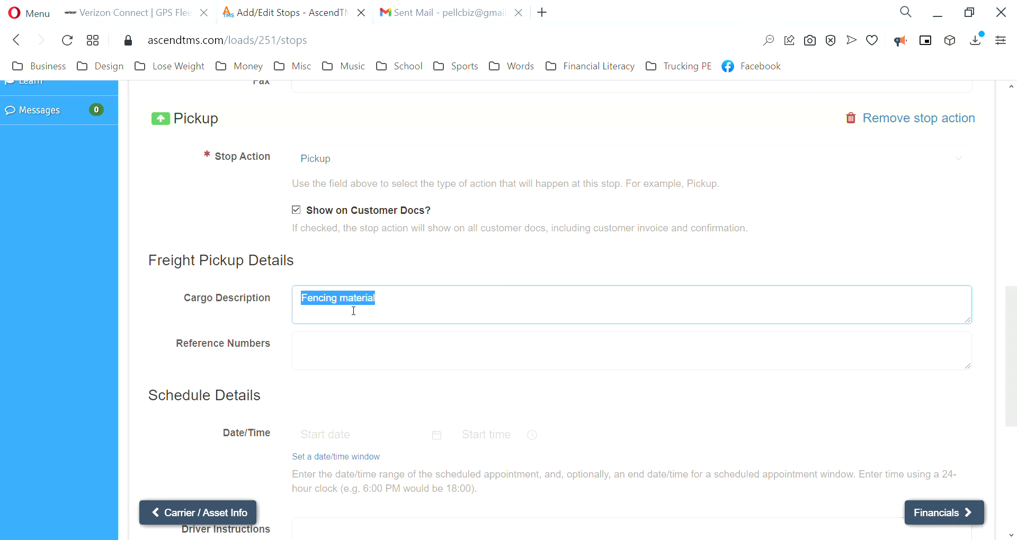
pyautogui.click(337, 353)
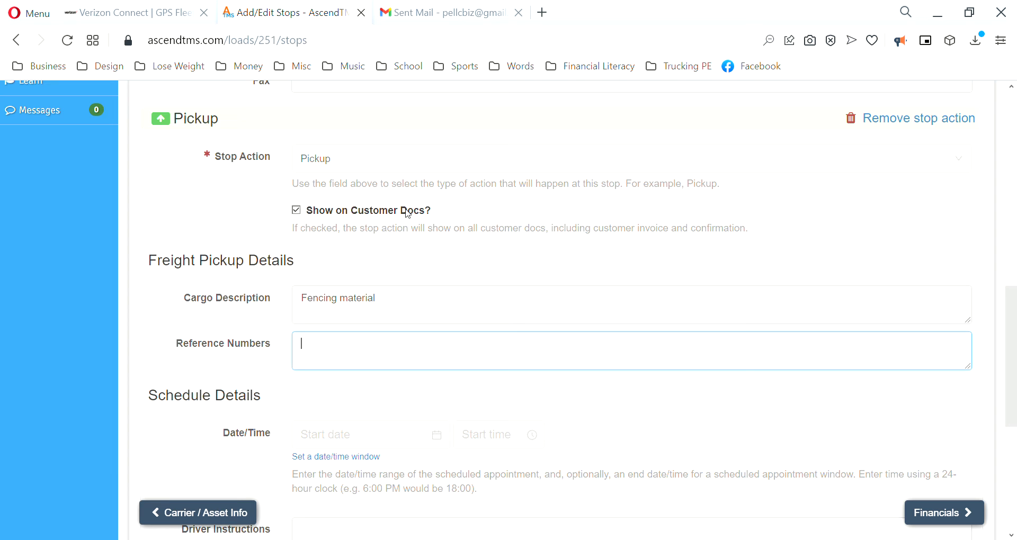
pyautogui.write('1707005')
# Step: Set the pickup date to 02/14/2022 and save the stop
pyautogui.scroll(-2, 371, 293)
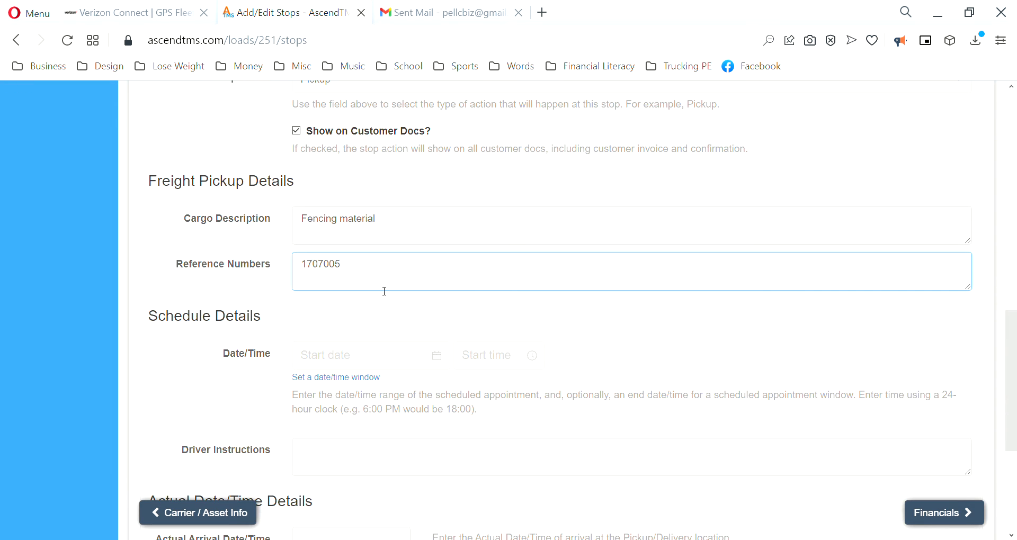
pyautogui.click(321, 358)
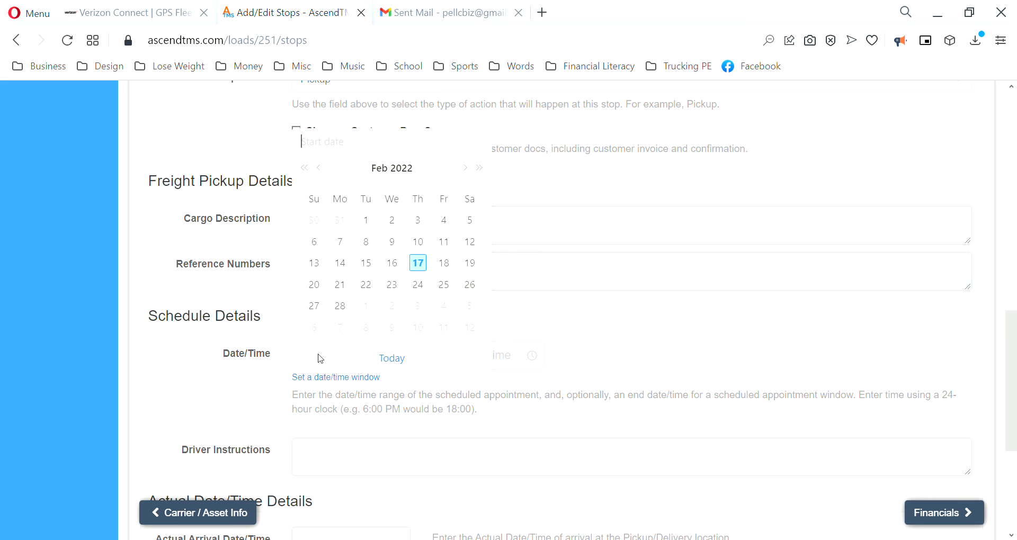
pyautogui.click(341, 264)
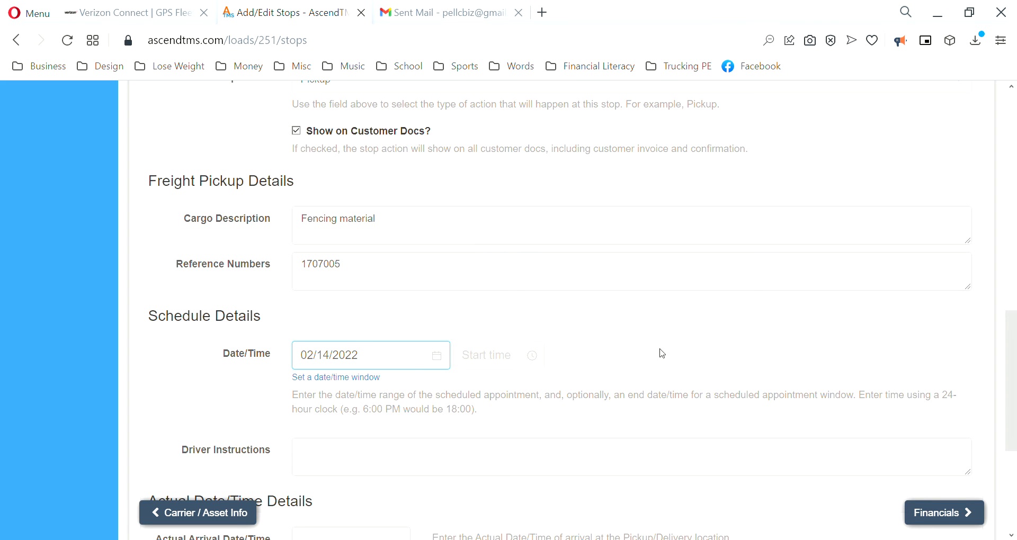
pyautogui.scroll(-3, 693, 358)
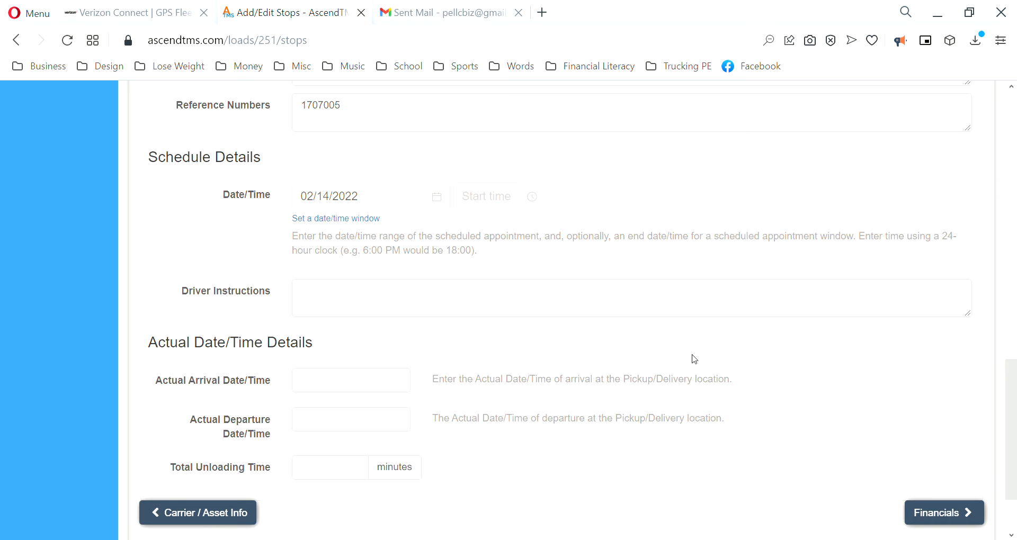
pyautogui.scroll(-2, 695, 359)
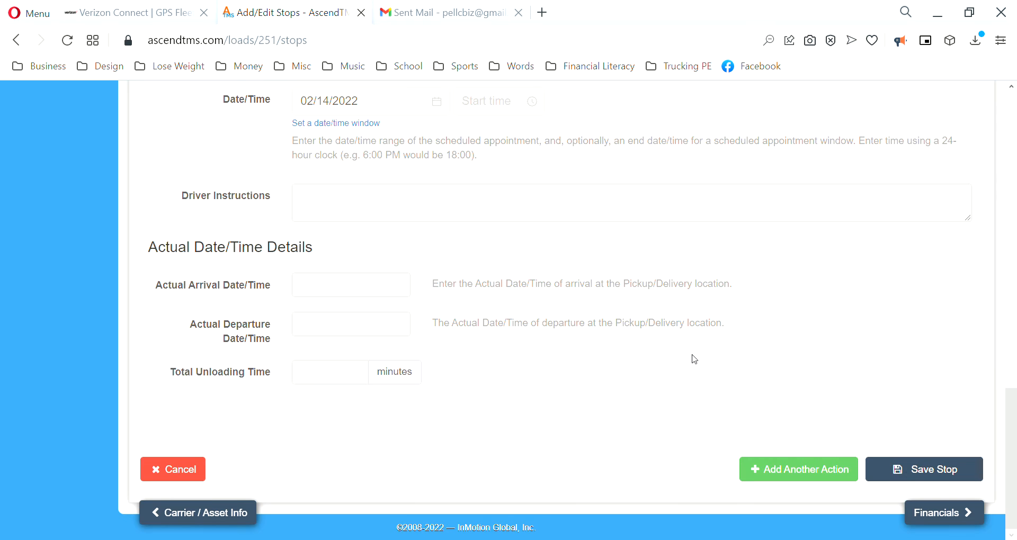
pyautogui.click(942, 480)
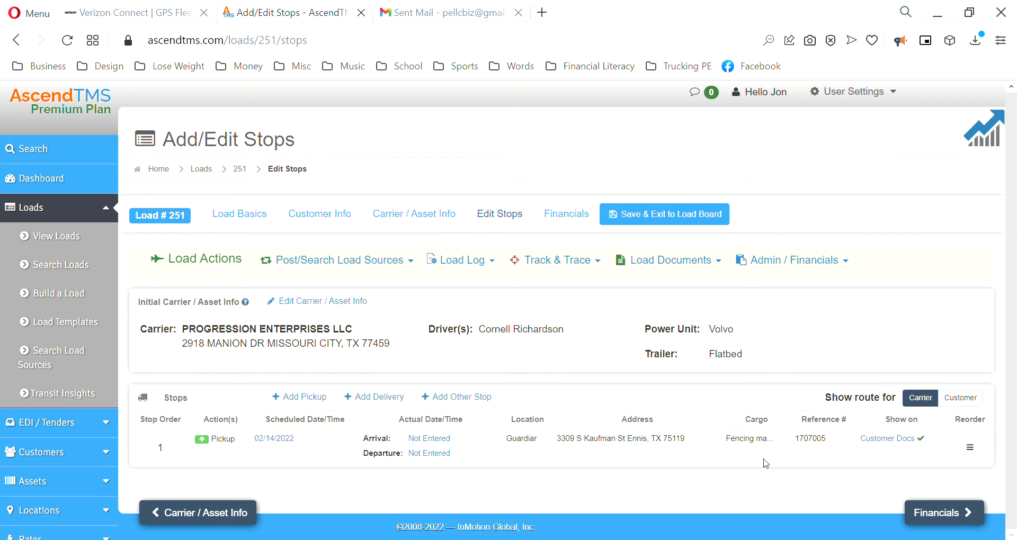
# Step: Start a delivery stop with a new location named PGE Santa Cruz c/o Crusader Fence
pyautogui.click(382, 397)
pyautogui.scroll(-3, 371, 328)
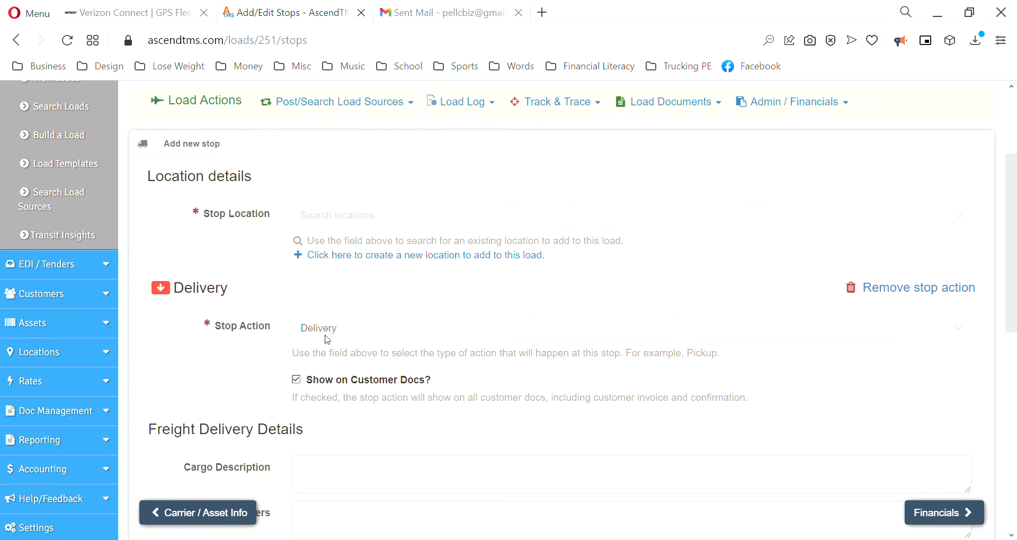
pyautogui.click(356, 256)
pyautogui.scroll(-2, 325, 308)
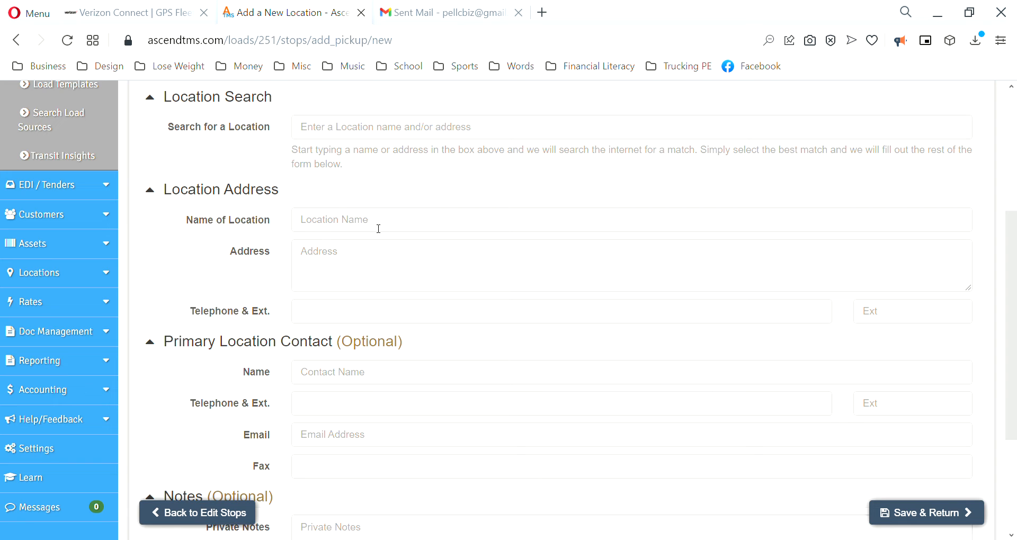
pyautogui.click(356, 221)
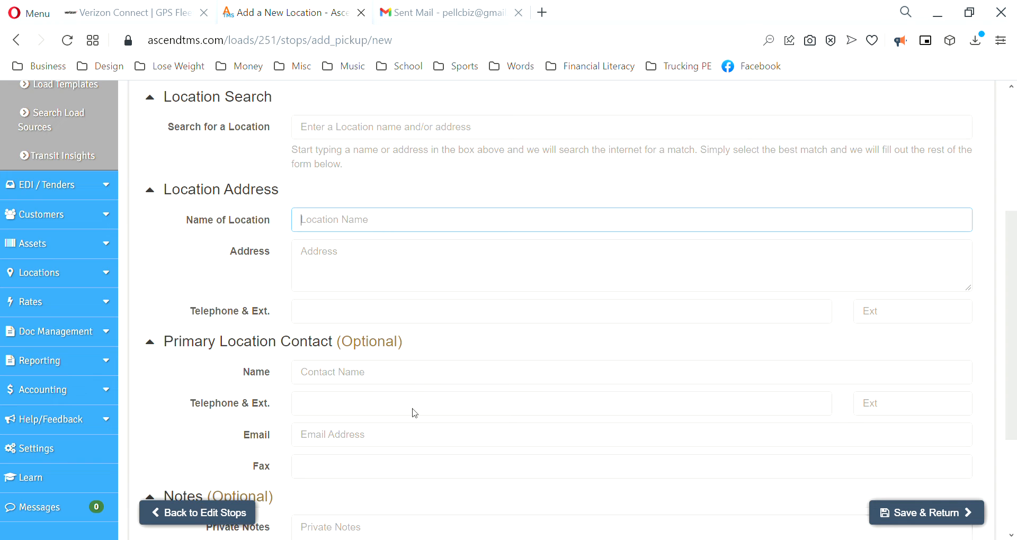
pyautogui.write('PGE Santa Cruz c/o Crusader Fence')
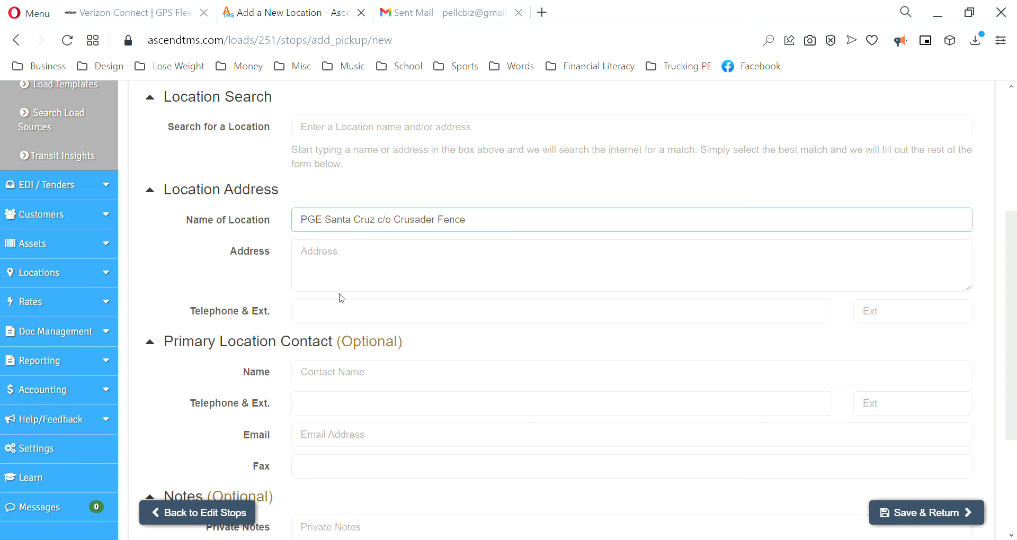
# Step: Paste the delivery street address and city line, correcting the city to Santa Cruz
pyautogui.click(355, 263)
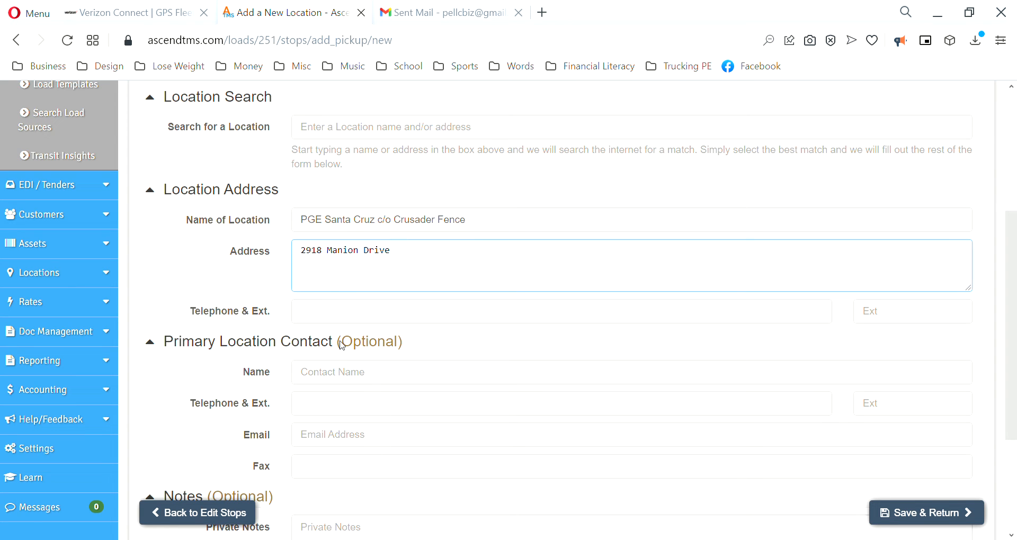
pyautogui.write('615 7th Avenue')
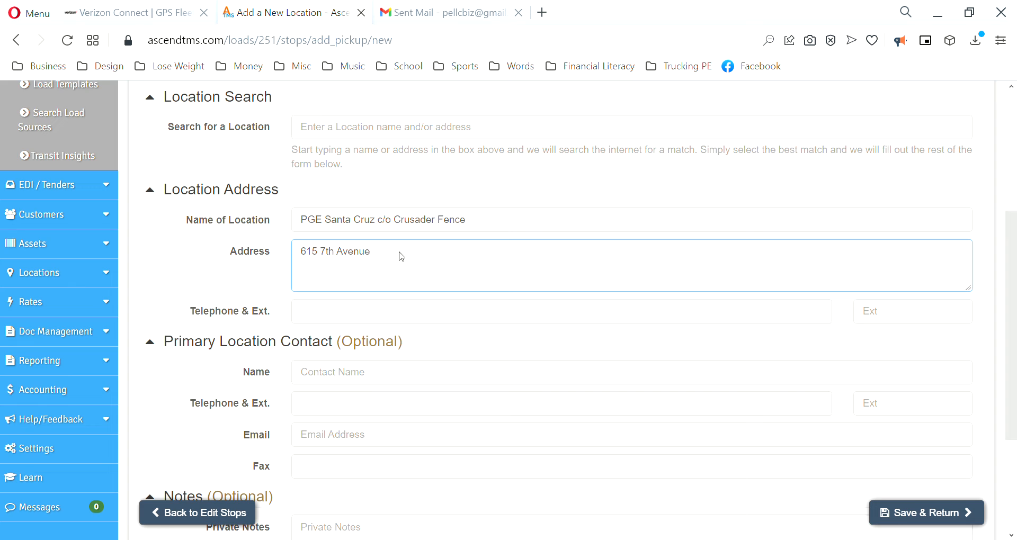
pyautogui.write('SANTA CRUZ, CA 95062')
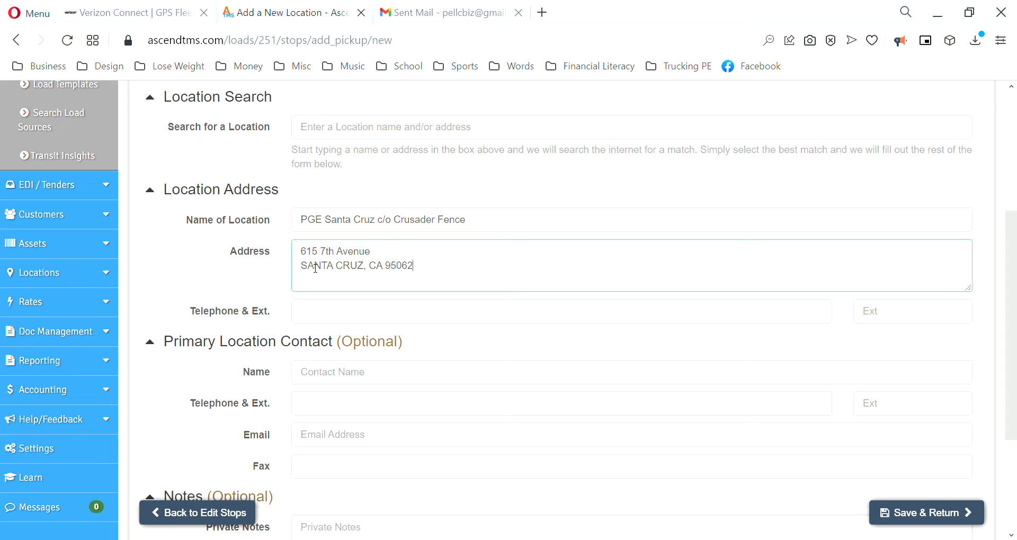
pyautogui.moveTo(316, 268); pyautogui.dragTo(367, 270)
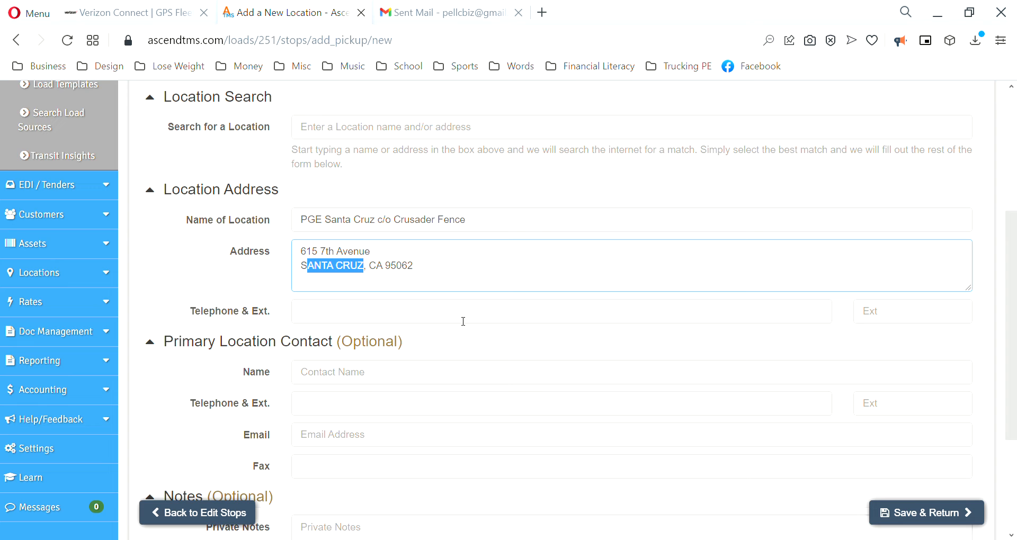
pyautogui.write('anta Cruz')
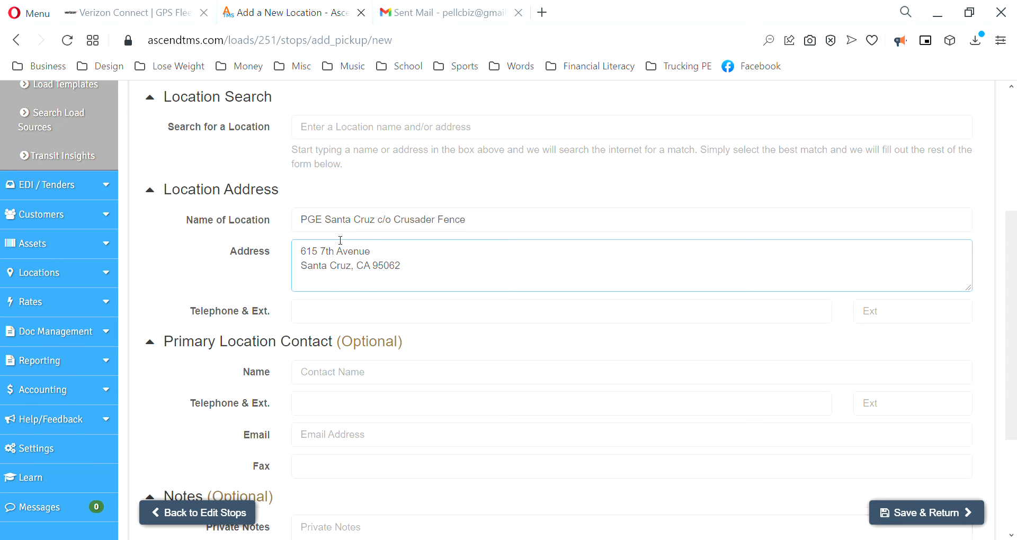
# Step: Enter the cleaned-up phone number in both the location and contact Telephone fields
pyautogui.click(322, 317)
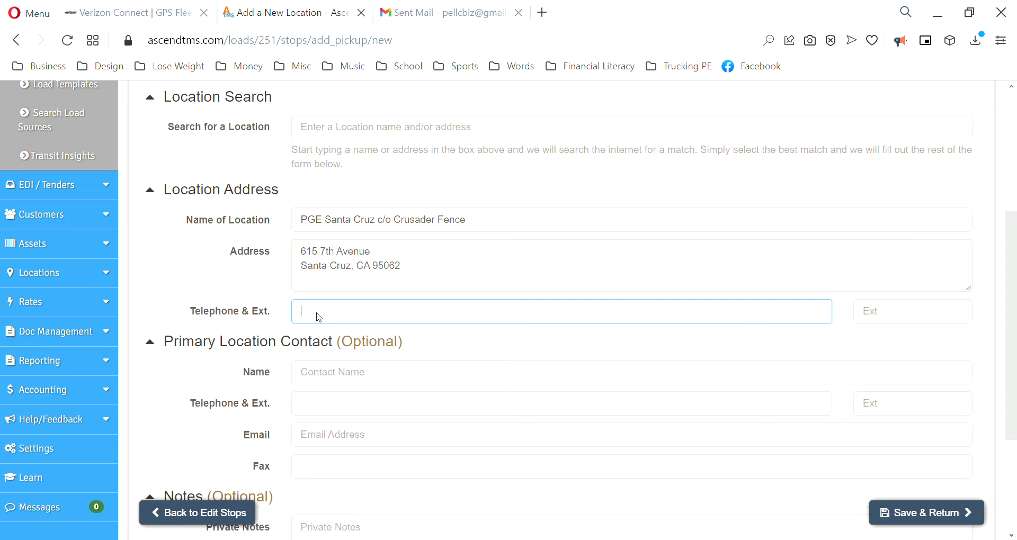
pyautogui.click(327, 316)
pyautogui.press('BackSpace')
pyautogui.press('Delete')
pyautogui.press('Delete')
pyautogui.hotkey('ctrl', 'a')
pyautogui.hotkey('ctrl', 'c')
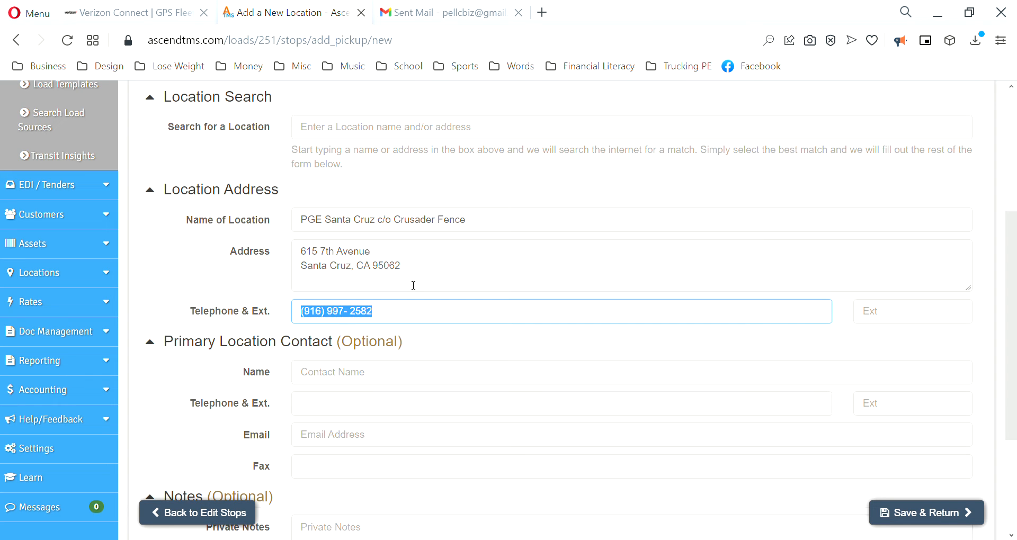
pyautogui.click(340, 404)
pyautogui.hotkey('ctrl', 'v')
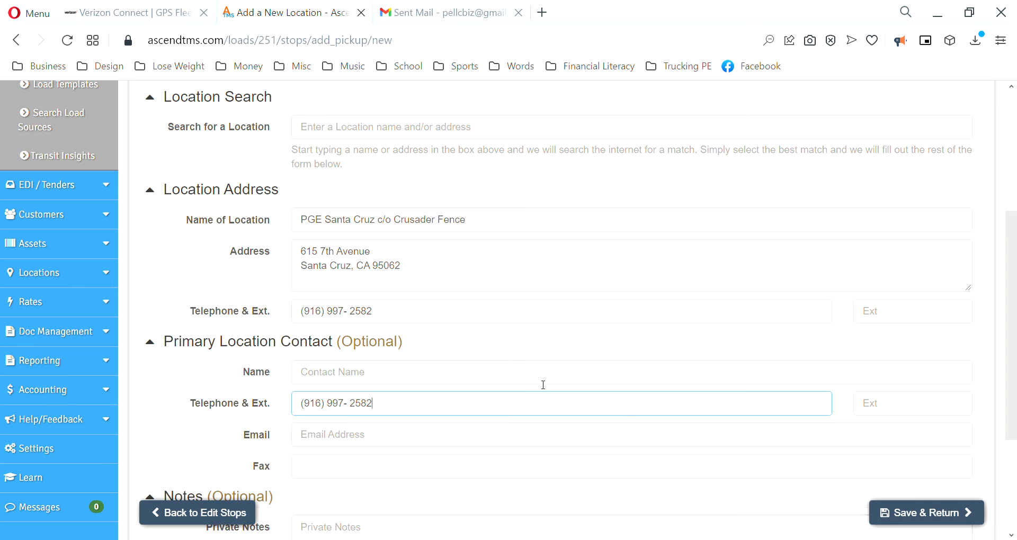
# Step: Save the new location and enter 'Fencing material' cargo with reference number 1707005 on the delivery
pyautogui.click(933, 516)
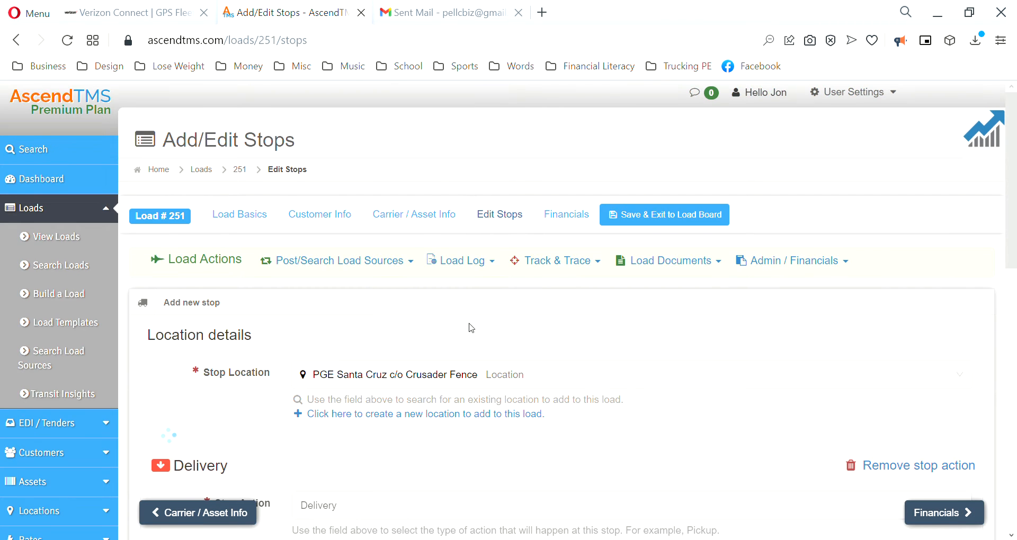
pyautogui.scroll(-5, 477, 337)
pyautogui.scroll(-2, 478, 339)
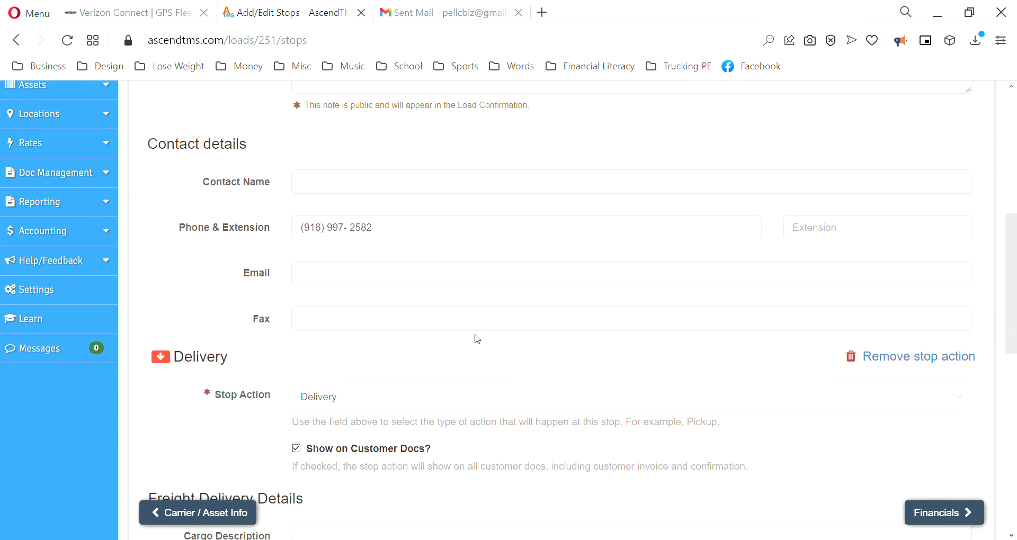
pyautogui.scroll(-4, 476, 339)
pyautogui.click(347, 303)
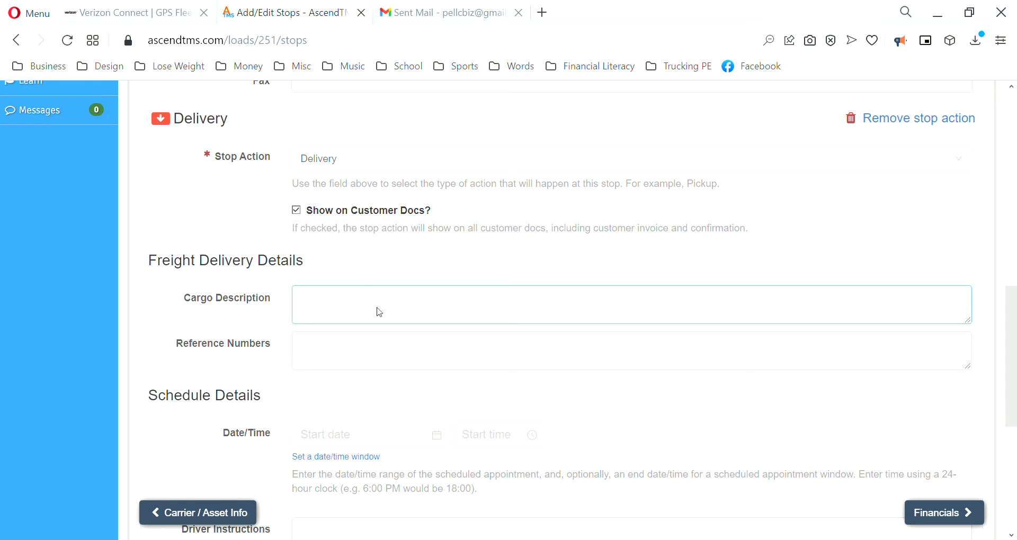
pyautogui.write('Fencing material')
pyautogui.click(376, 343)
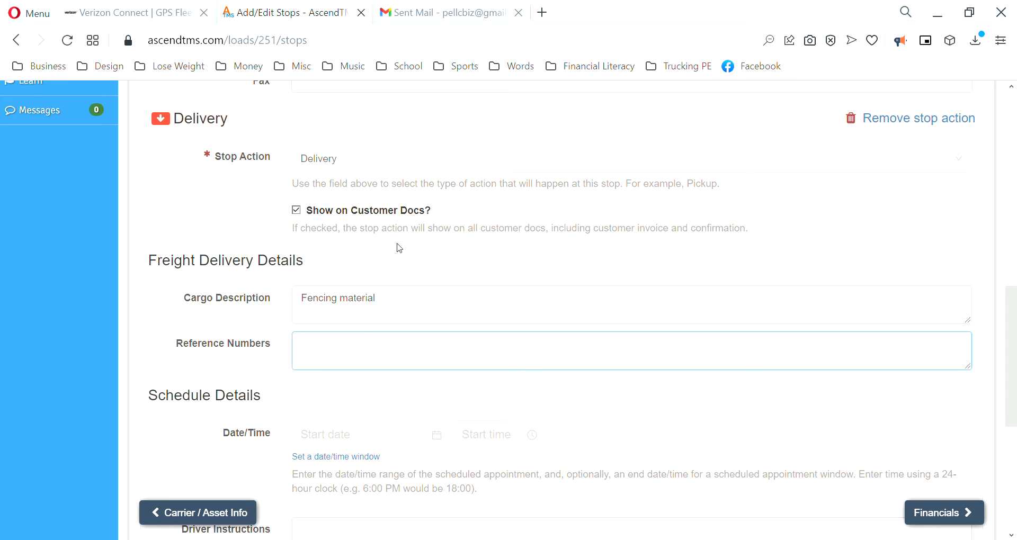
pyautogui.write('1707005')
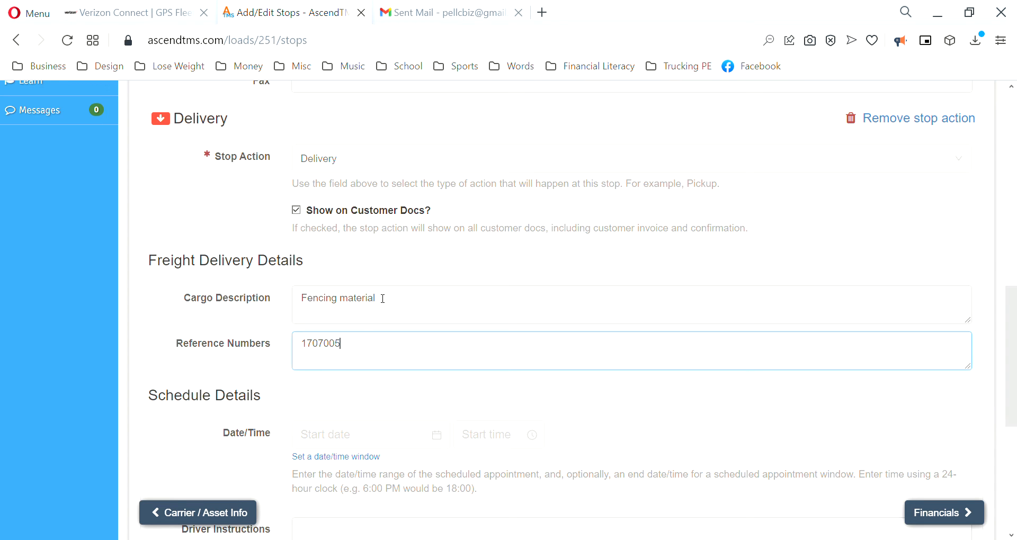
# Step: Set the delivery date to 02/16/2022 and save the stop
pyautogui.click(327, 438)
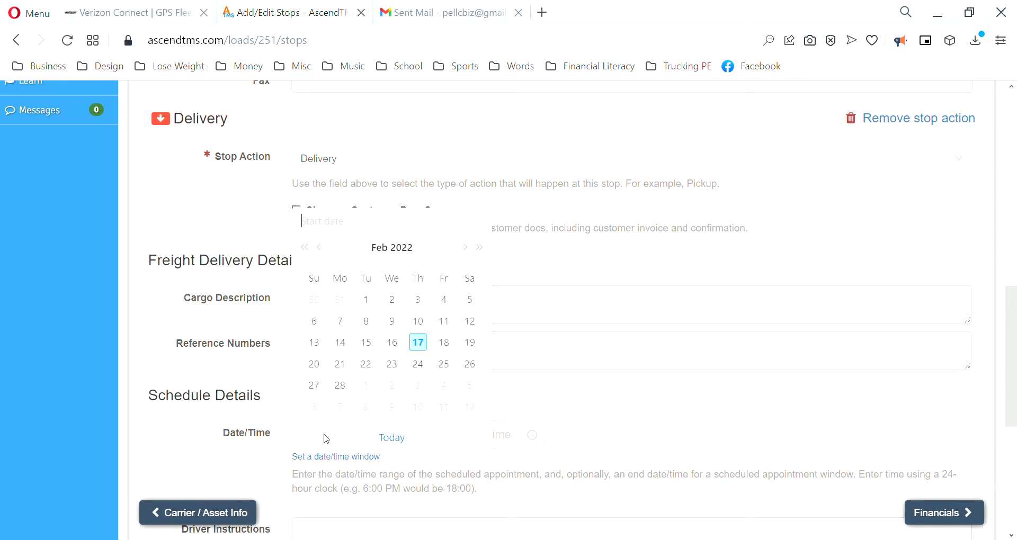
pyautogui.click(397, 347)
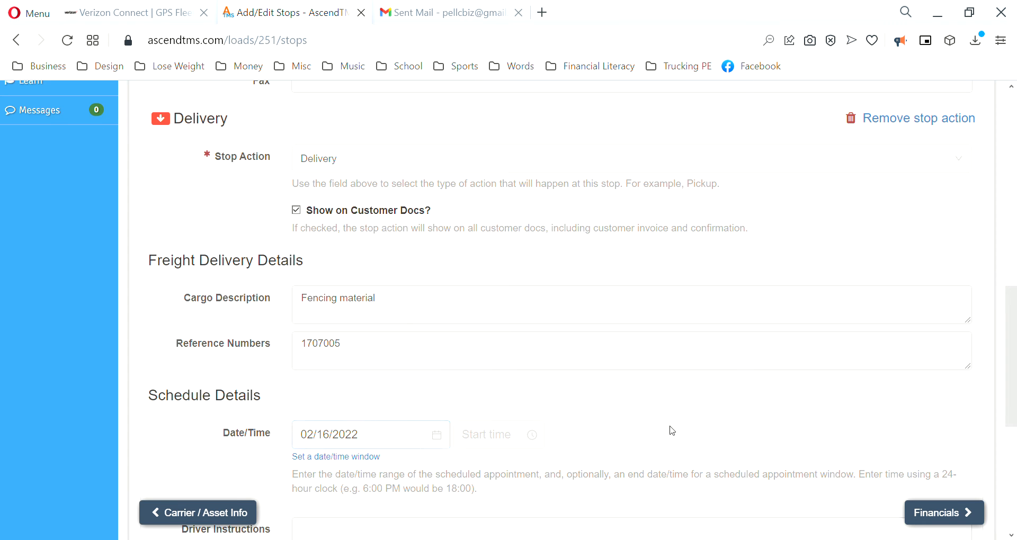
pyautogui.scroll(-5, 676, 403)
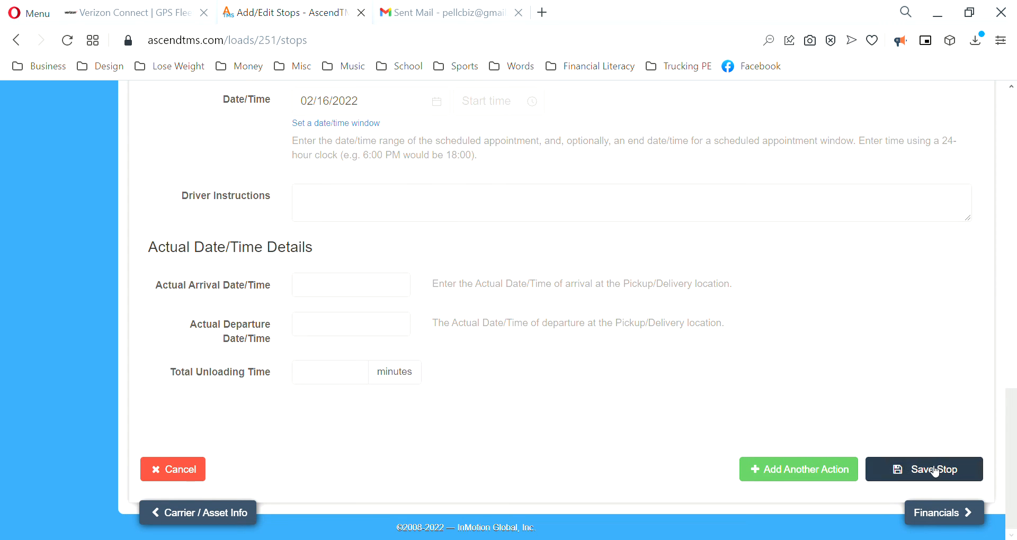
pyautogui.click(934, 468)
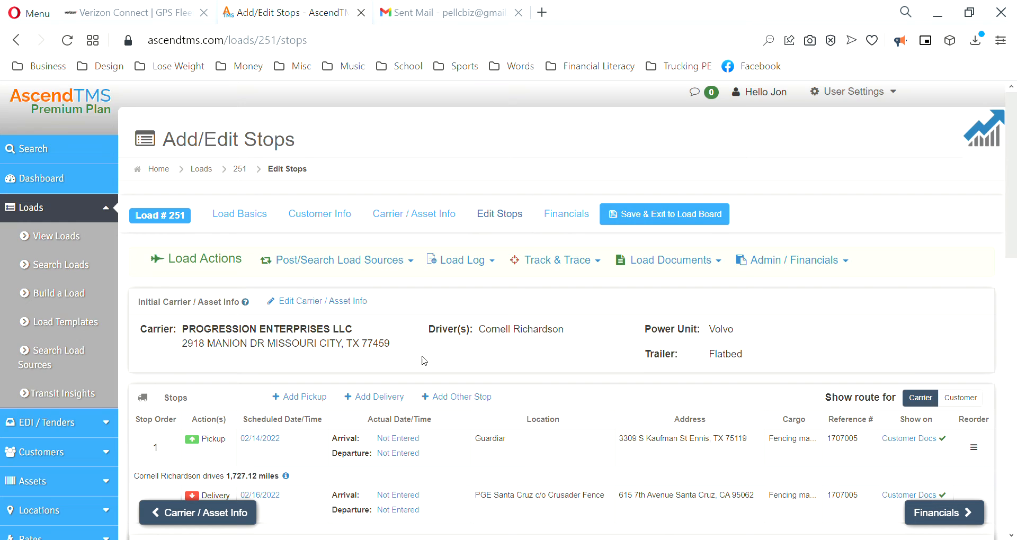
pyautogui.scroll(-2, 424, 363)
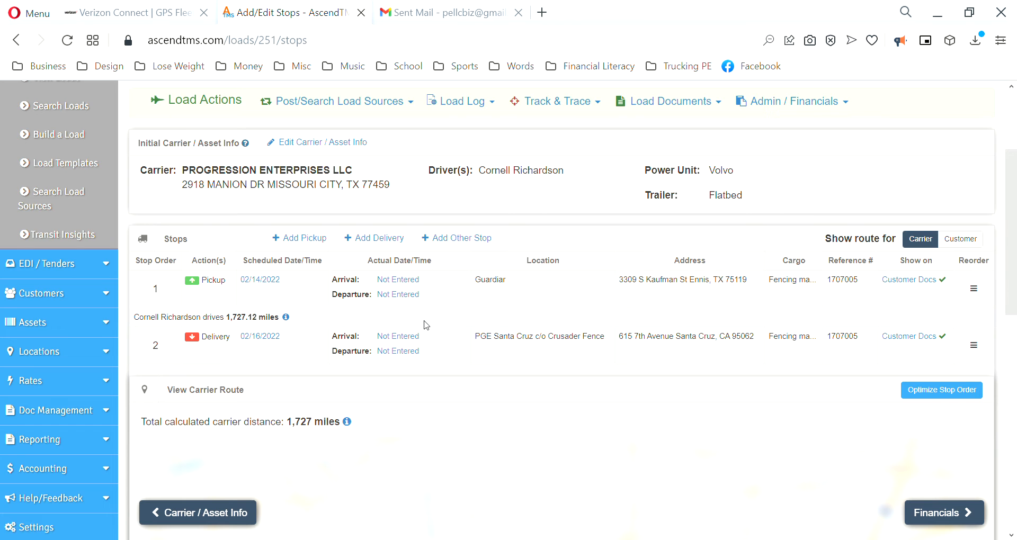
pyautogui.scroll(-5, 355, 346)
pyautogui.scroll(-2, 358, 348)
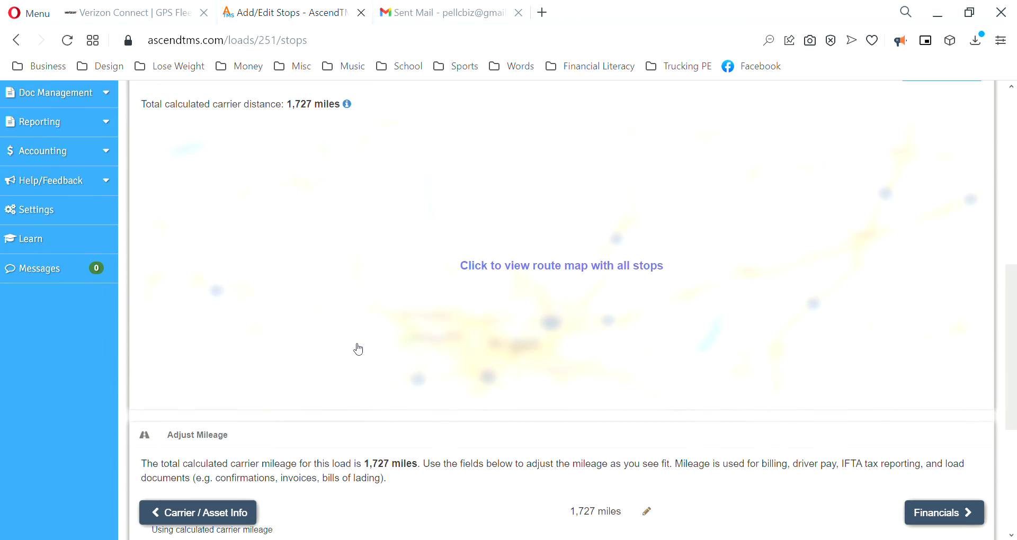
pyautogui.scroll(5, 469, 292)
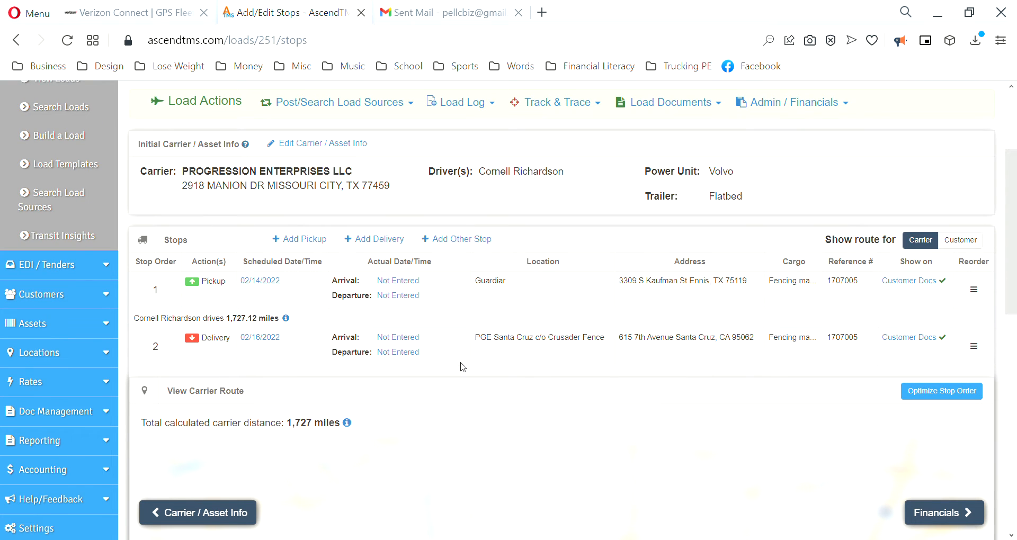
pyautogui.scroll(3, 464, 367)
pyautogui.scroll(-4, 459, 432)
pyautogui.scroll(-6, 457, 427)
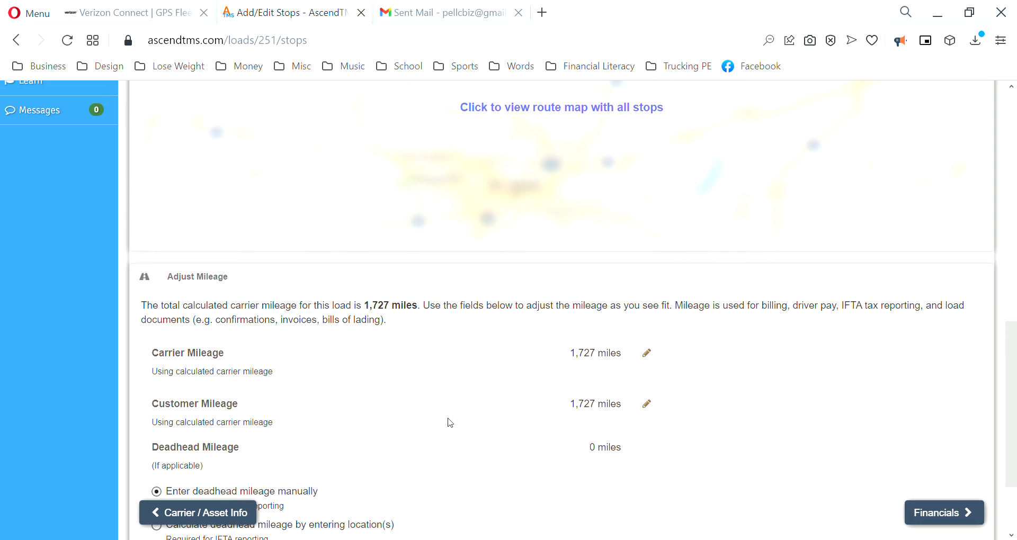
pyautogui.scroll(-2, 451, 423)
pyautogui.scroll(6, 420, 407)
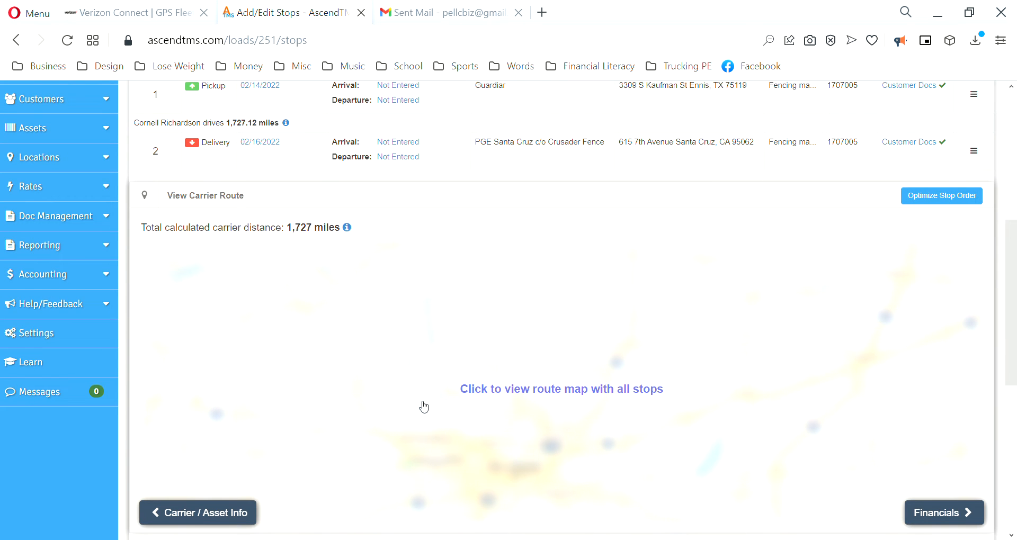
pyautogui.scroll(5, 424, 407)
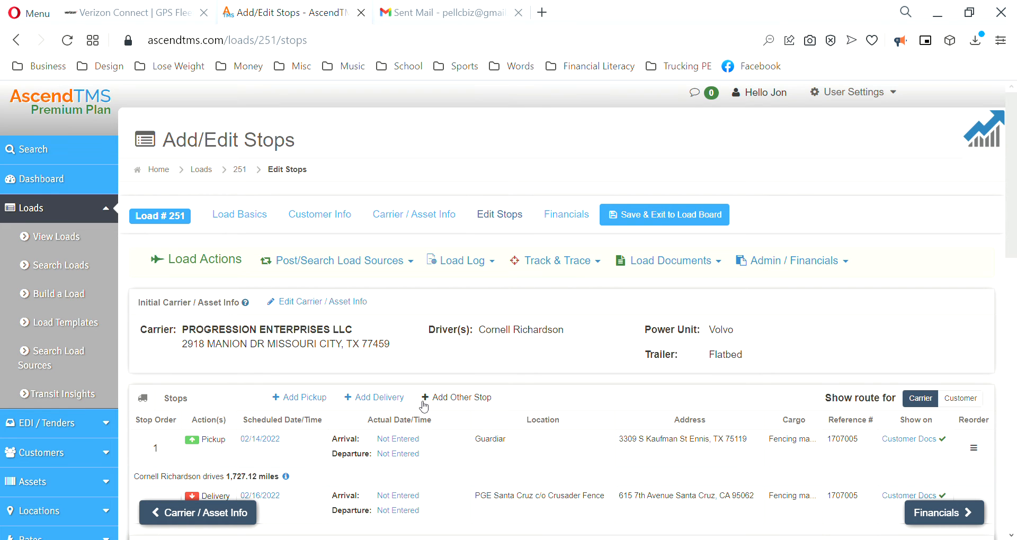
pyautogui.scroll(-10, 424, 406)
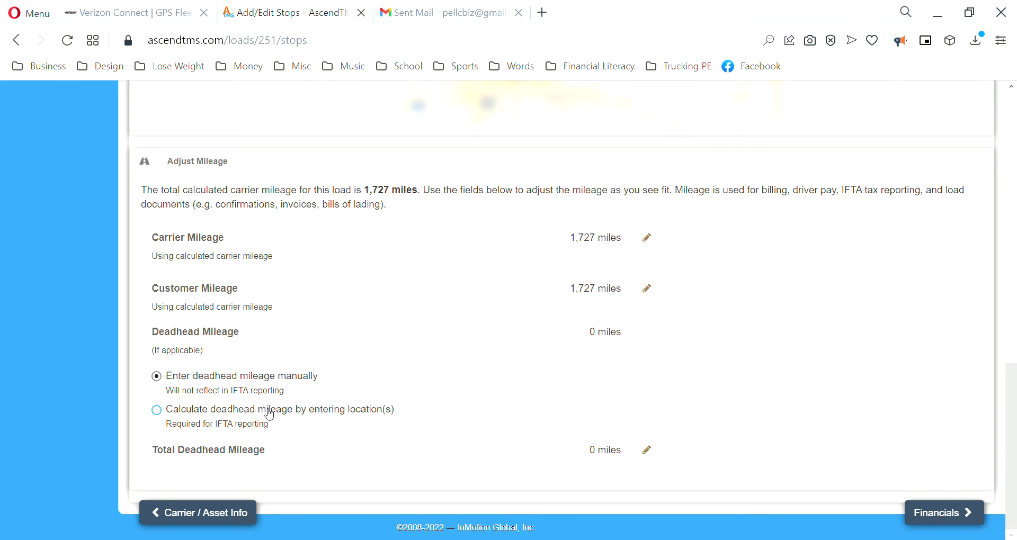
# Step: Calculate deadhead from entered locations, choosing Ennis, TX as the pre-pickup origin
pyautogui.click(208, 411)
pyautogui.scroll(-3, 393, 348)
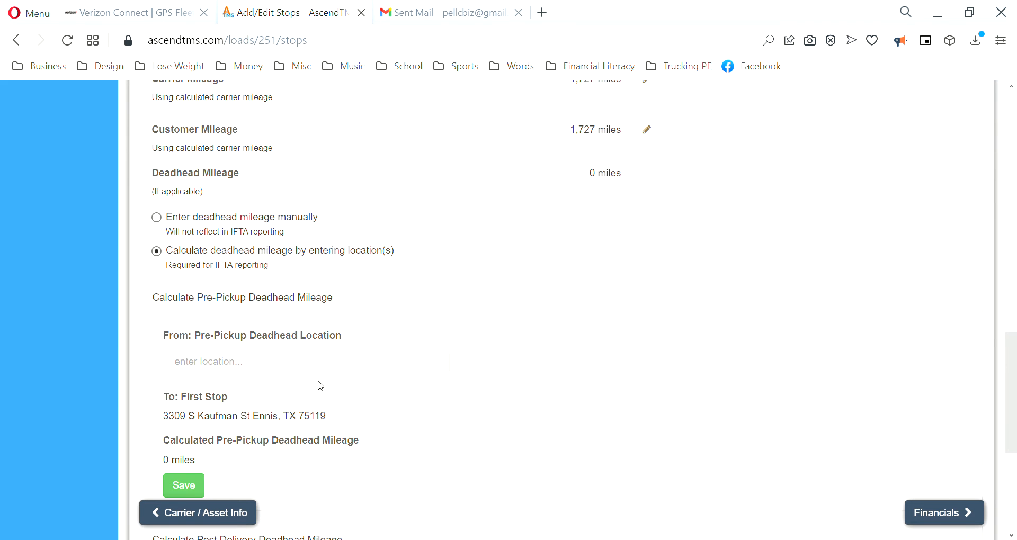
pyautogui.click(240, 370)
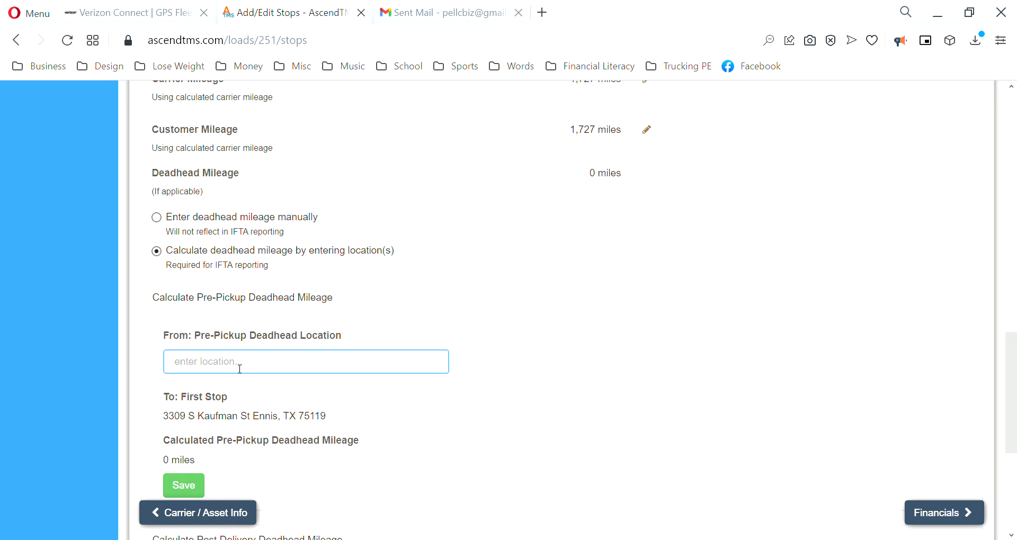
pyautogui.write('ennis')
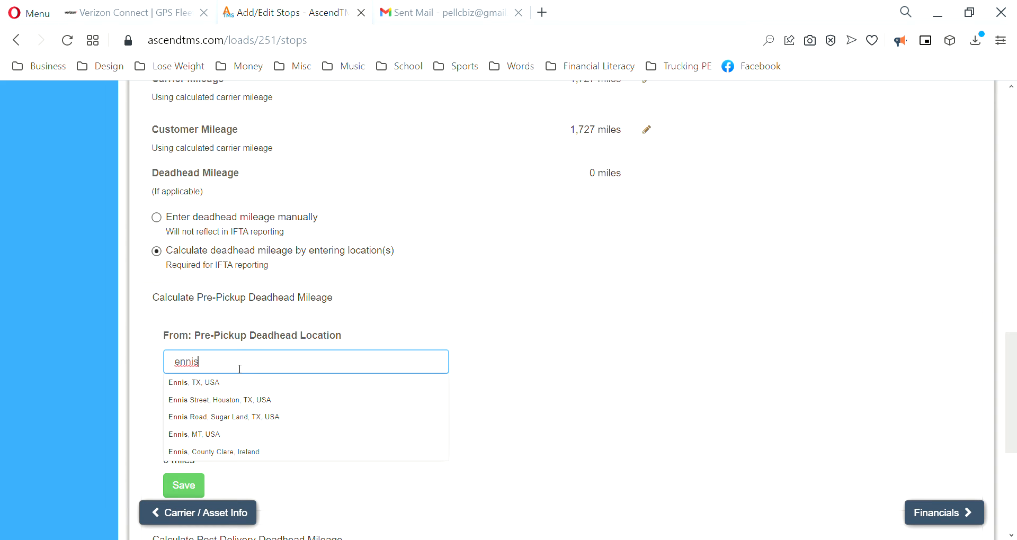
pyautogui.click(241, 387)
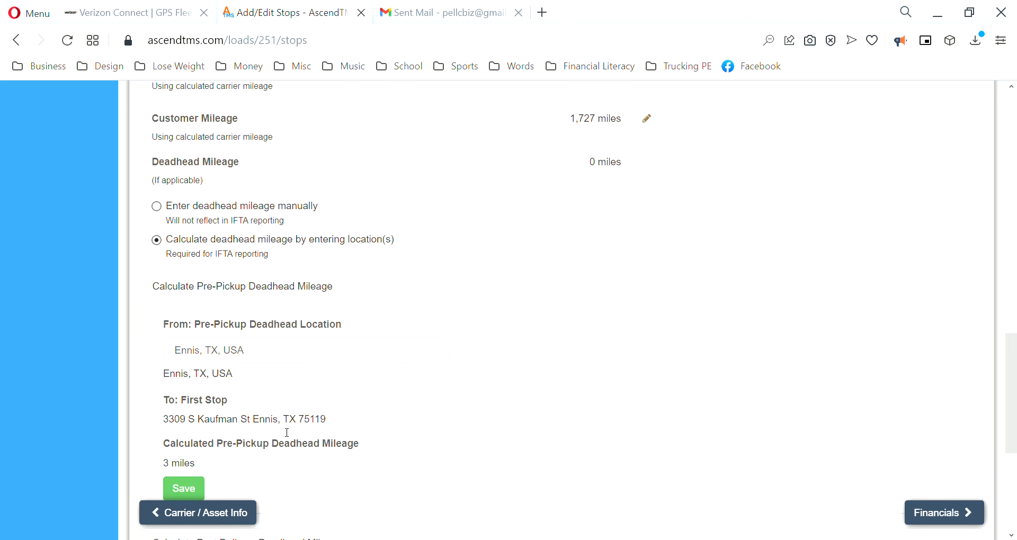
pyautogui.scroll(-1, 287, 432)
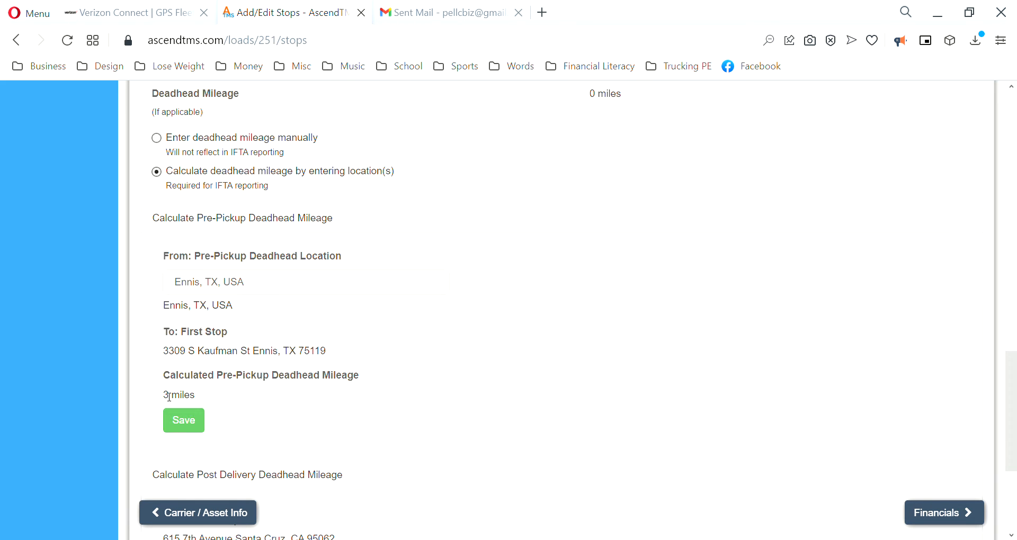
# Step: Change the deadhead origin to Houston, TX, then clear it so deadhead stays 0 miles
pyautogui.click(261, 286)
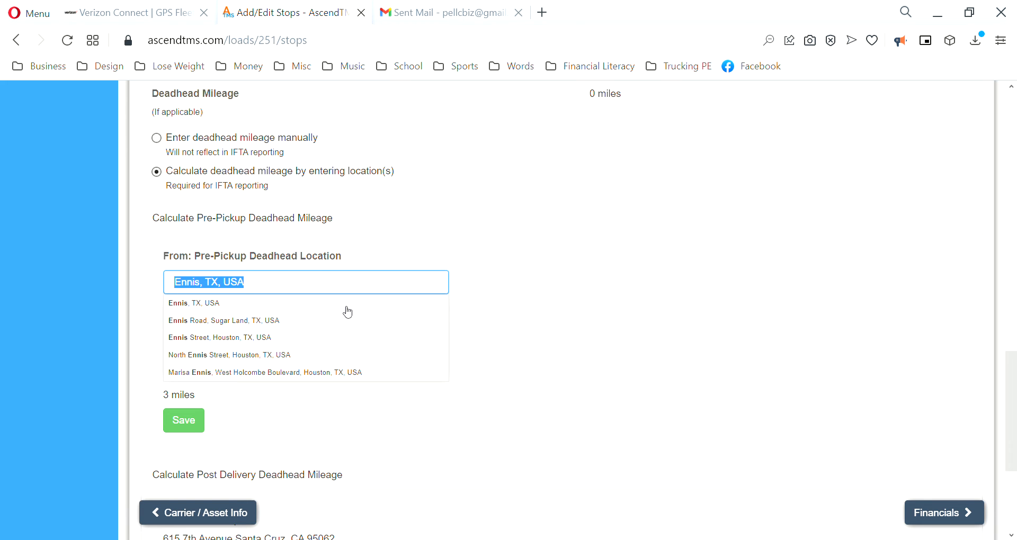
pyautogui.write('h')
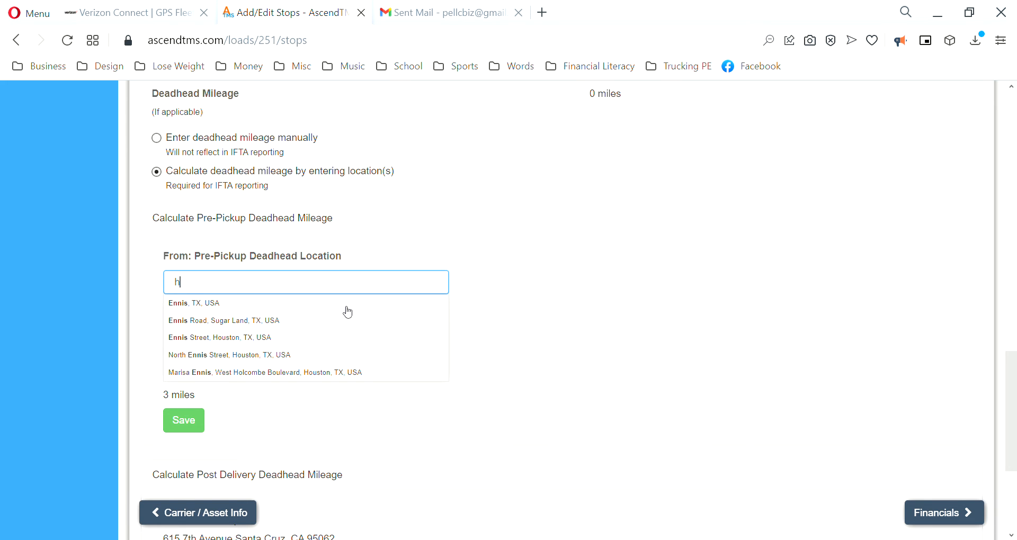
pyautogui.write('ouston')
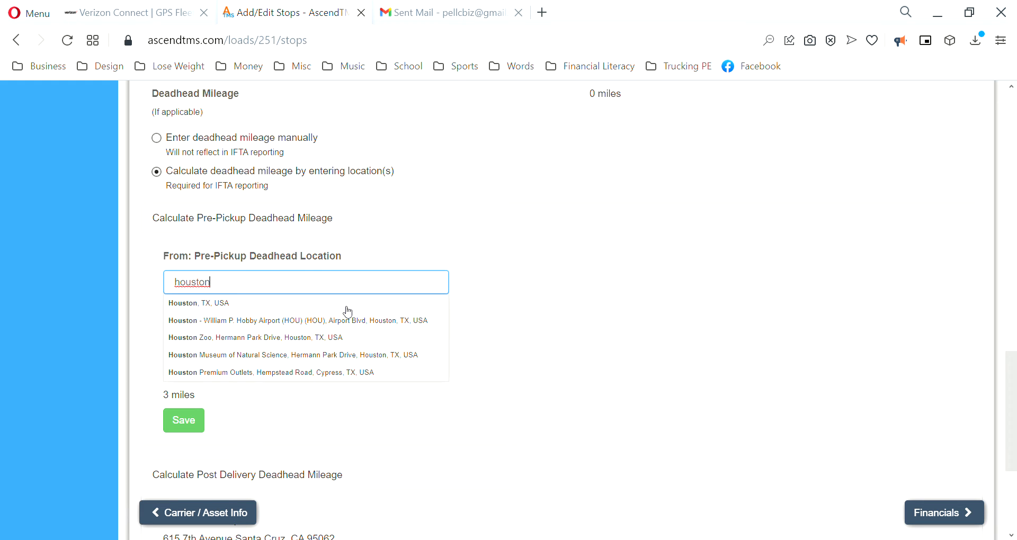
pyautogui.click(347, 309)
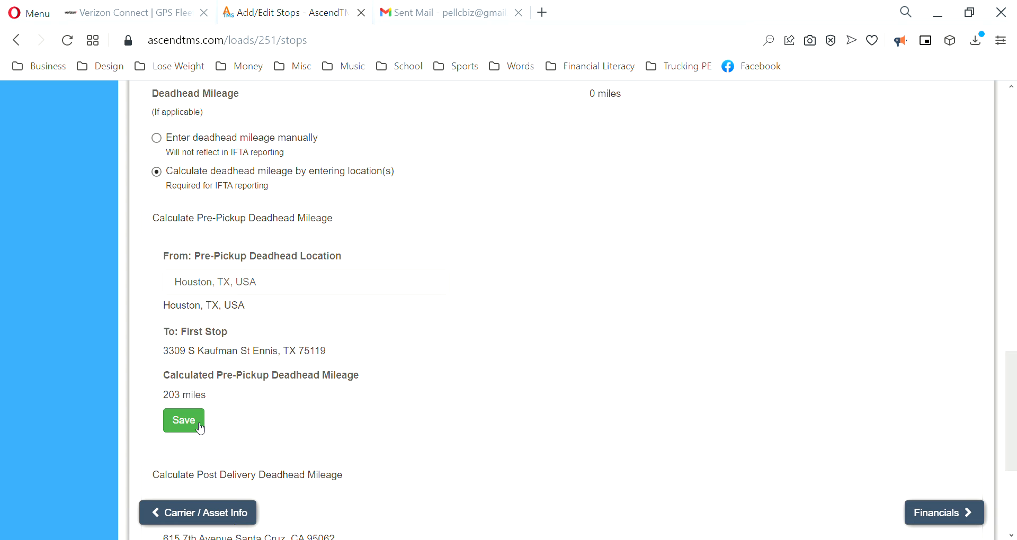
pyautogui.click(214, 284)
pyautogui.moveTo(270, 285); pyautogui.dragTo(167, 269)
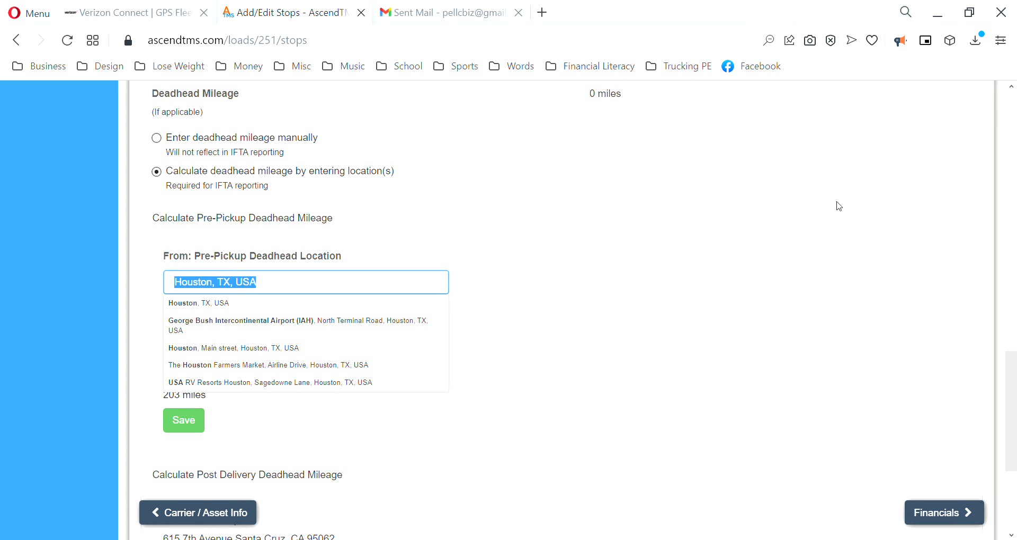
pyautogui.press('BackSpace')
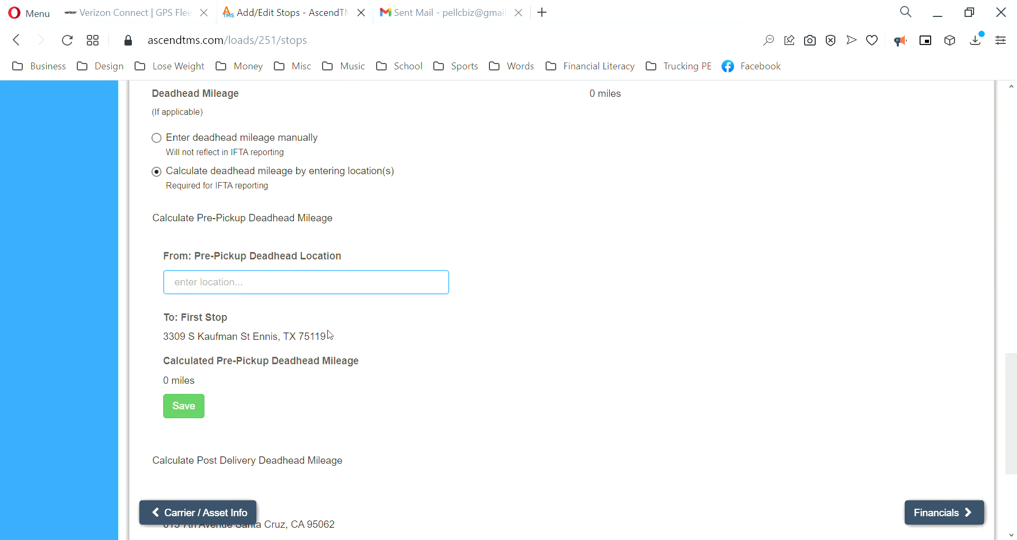
pyautogui.click(583, 365)
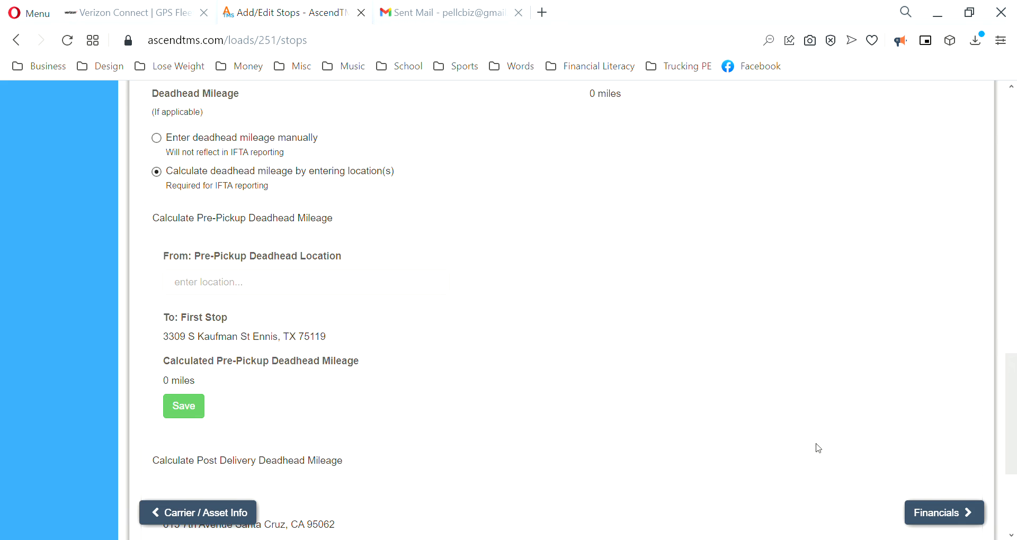
pyautogui.scroll(-3, 853, 450)
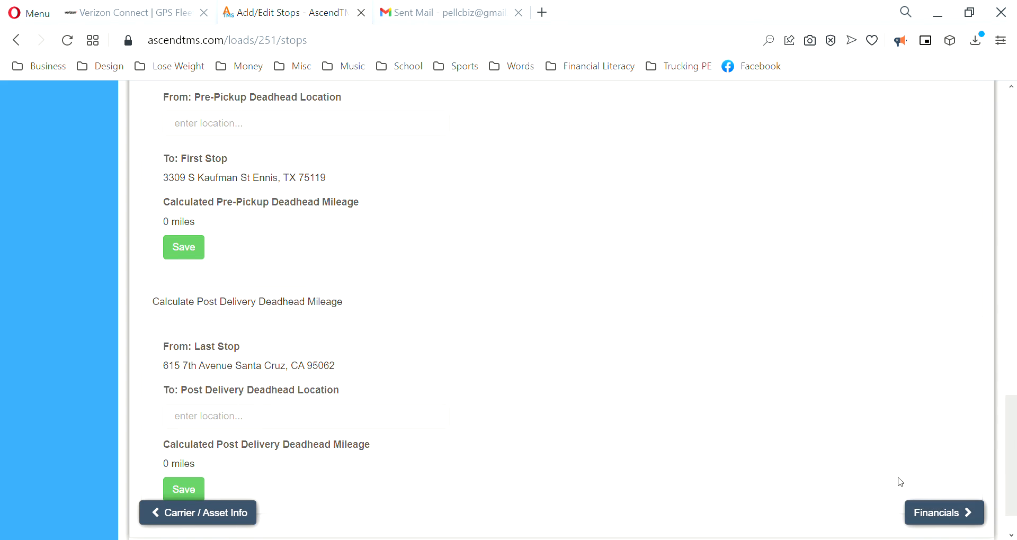
# Step: Open load 251's Financials and edit the LINE HAUL income line item
pyautogui.click(942, 513)
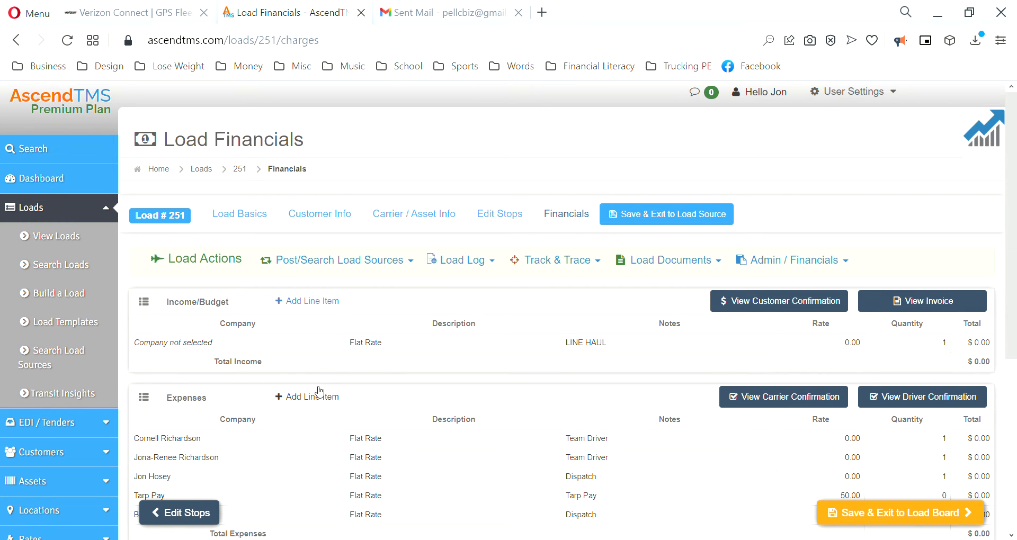
pyautogui.scroll(-1, 319, 392)
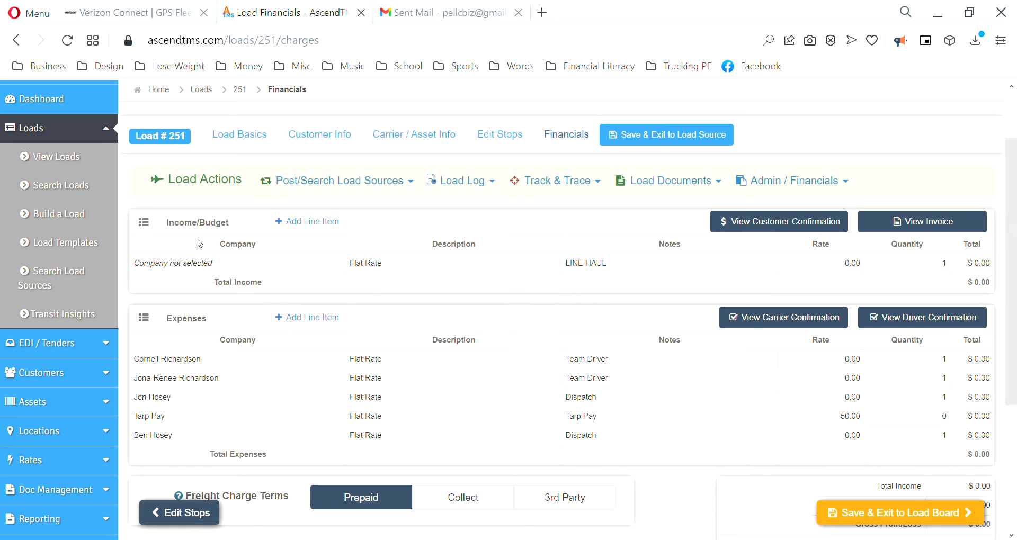
pyautogui.click(271, 264)
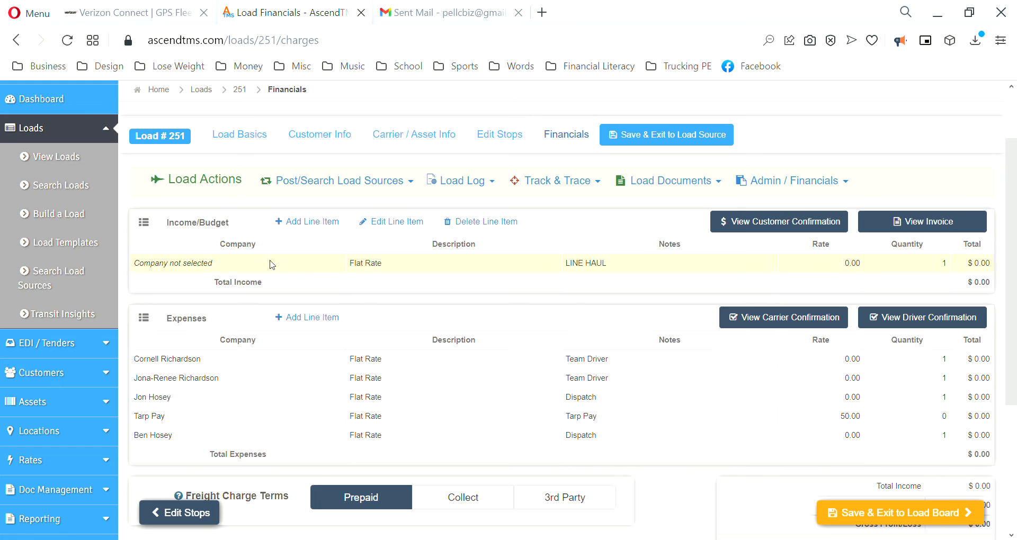
pyautogui.click(377, 223)
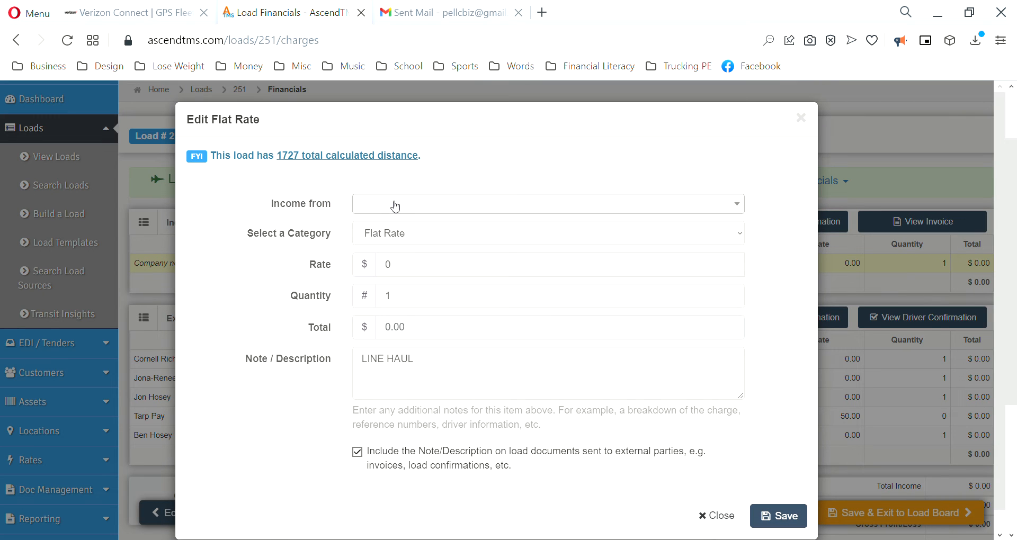
# Step: Bill the LINE HAUL flat rate to King of Freight at 4300 and save it
pyautogui.click(373, 207)
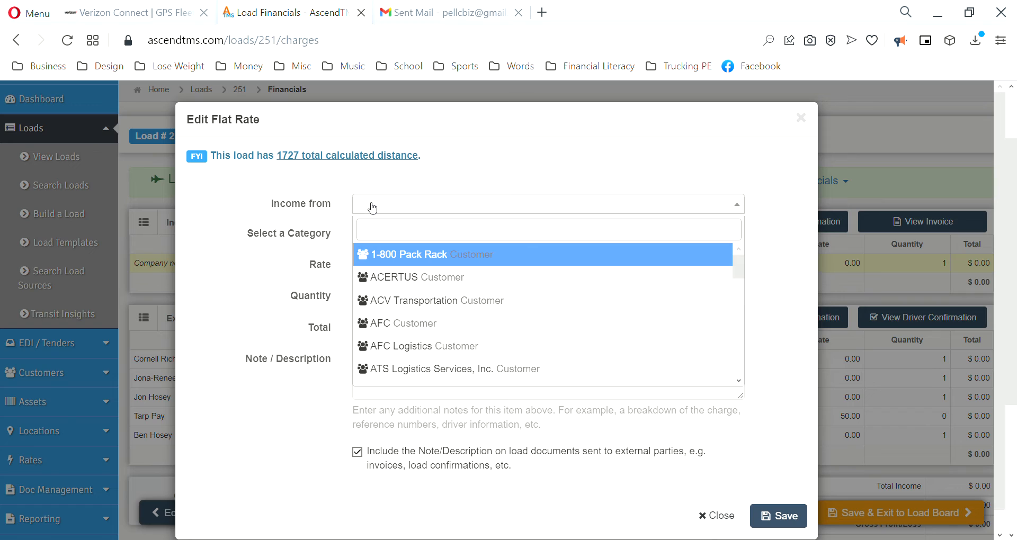
pyautogui.write('king')
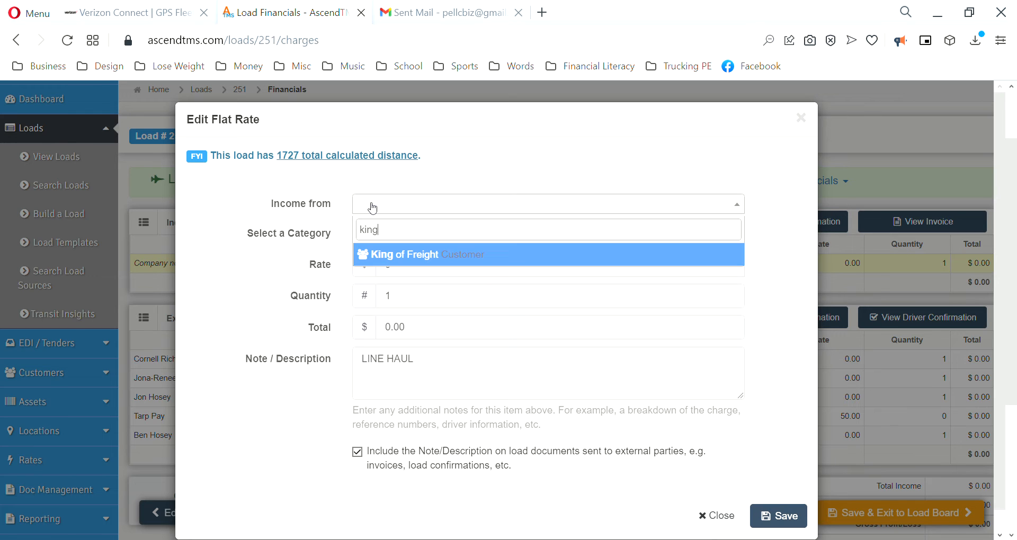
pyautogui.click(412, 257)
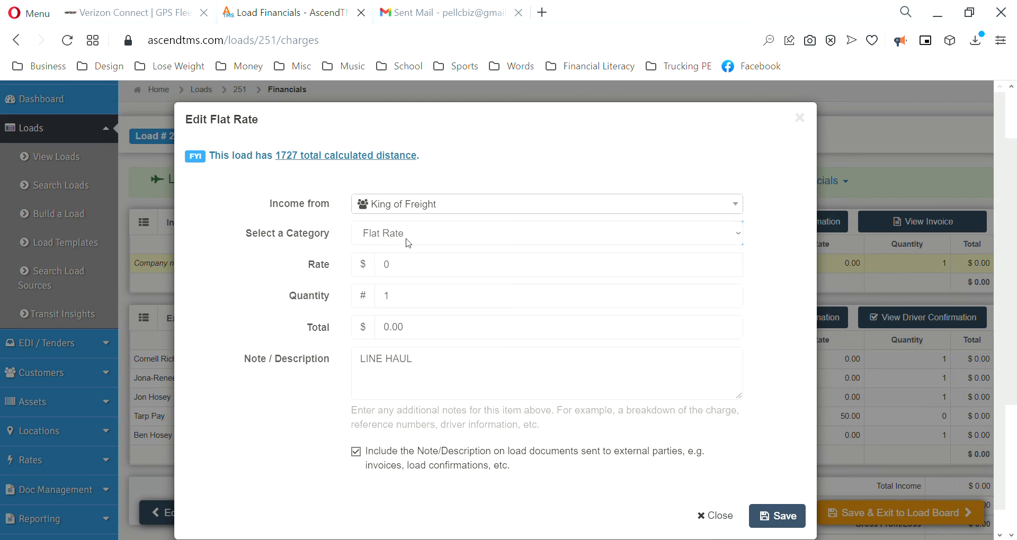
pyautogui.doubleClick(385, 270)
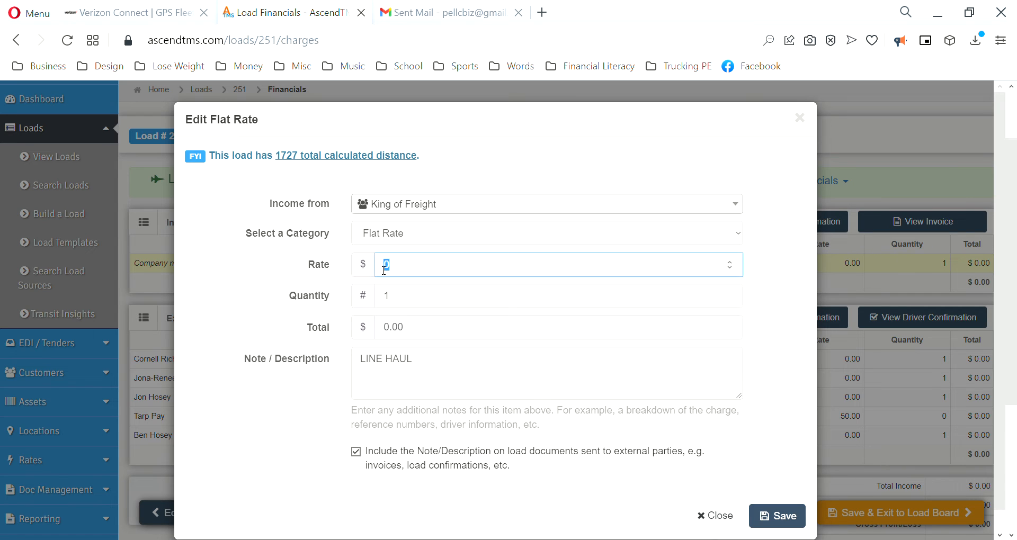
pyautogui.write('43000')
pyautogui.press('BackSpace')
pyautogui.click(335, 284)
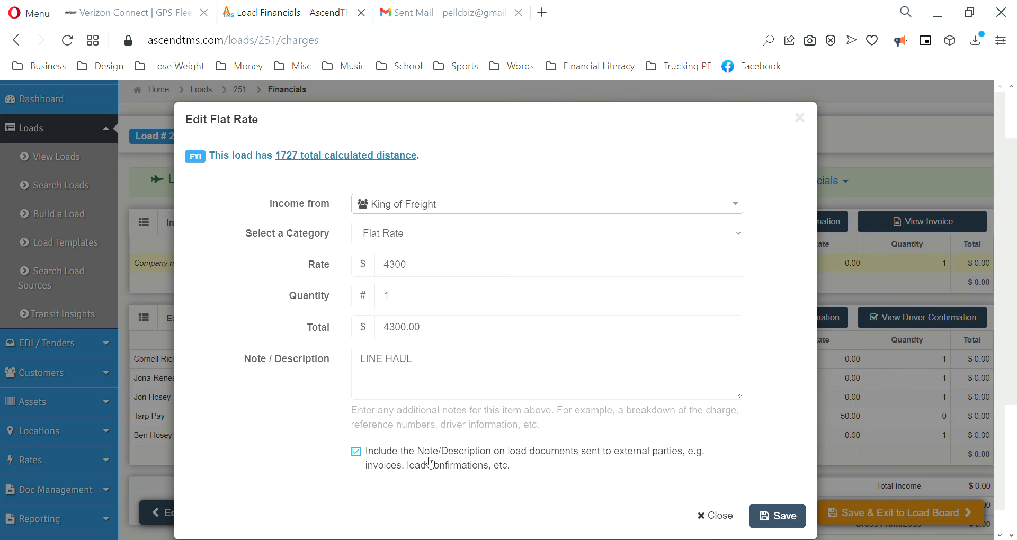
pyautogui.click(783, 522)
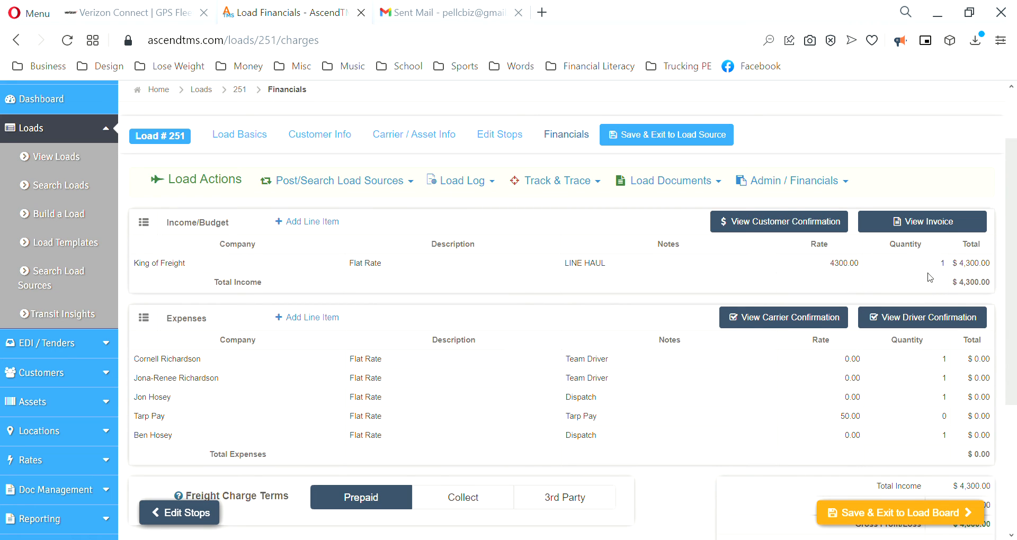
# Step: Select the first Team Driver row in load 251's expenses table
pyautogui.scroll(-1, 261, 378)
pyautogui.scroll(1, 155, 359)
pyautogui.click(284, 360)
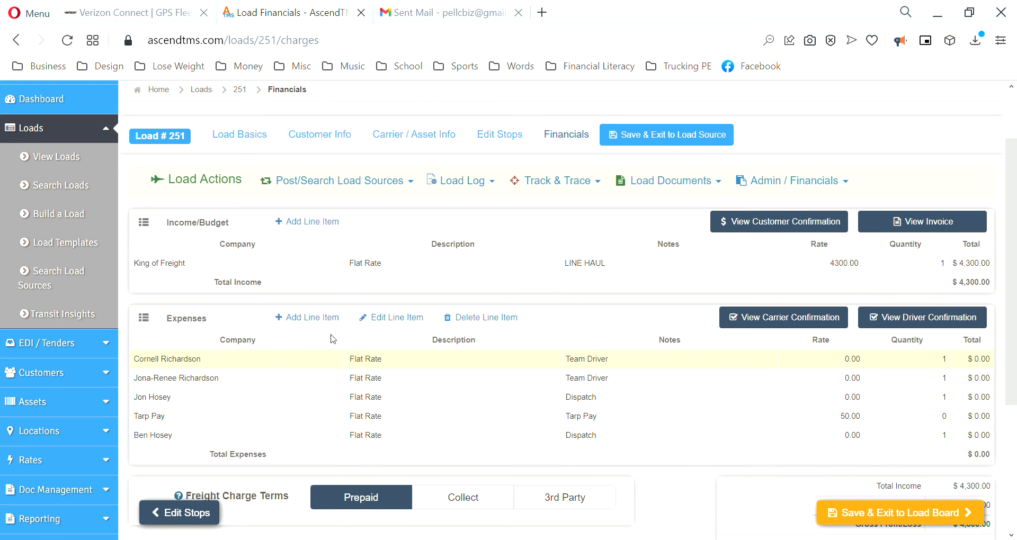
# Step: Set the first Team Driver expense line's rate to 537.5 and save it
pyautogui.click(399, 319)
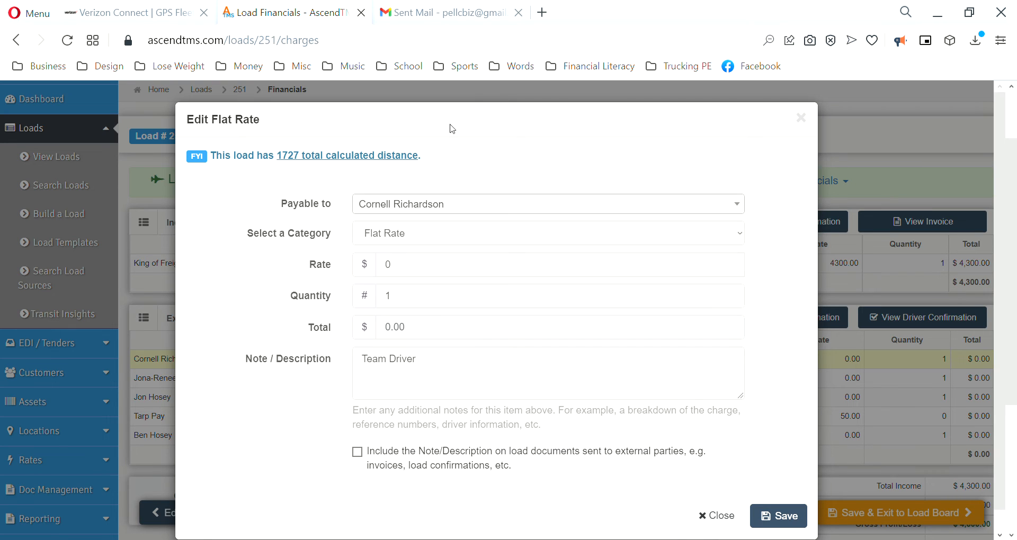
pyautogui.click(418, 262)
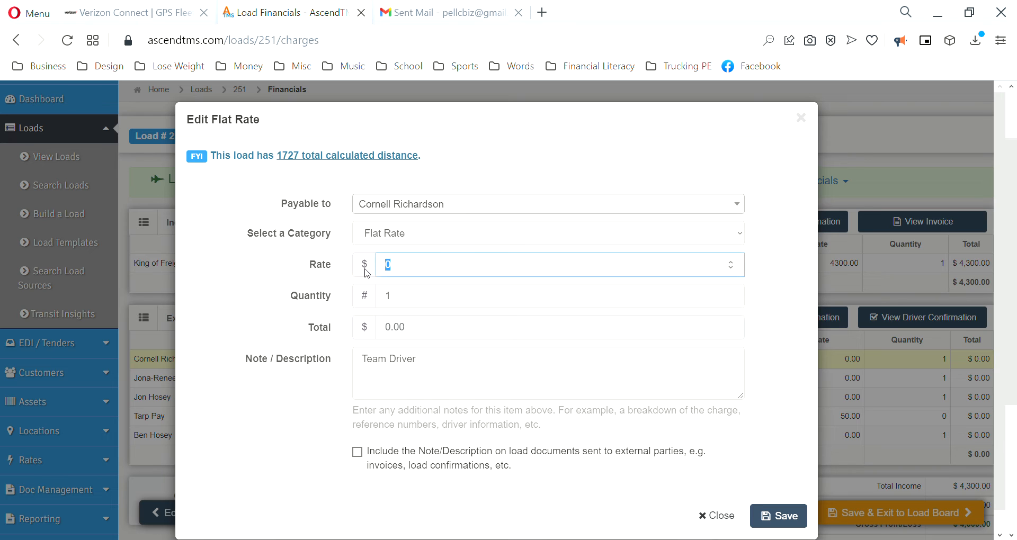
pyautogui.write('537.5')
pyautogui.click(789, 522)
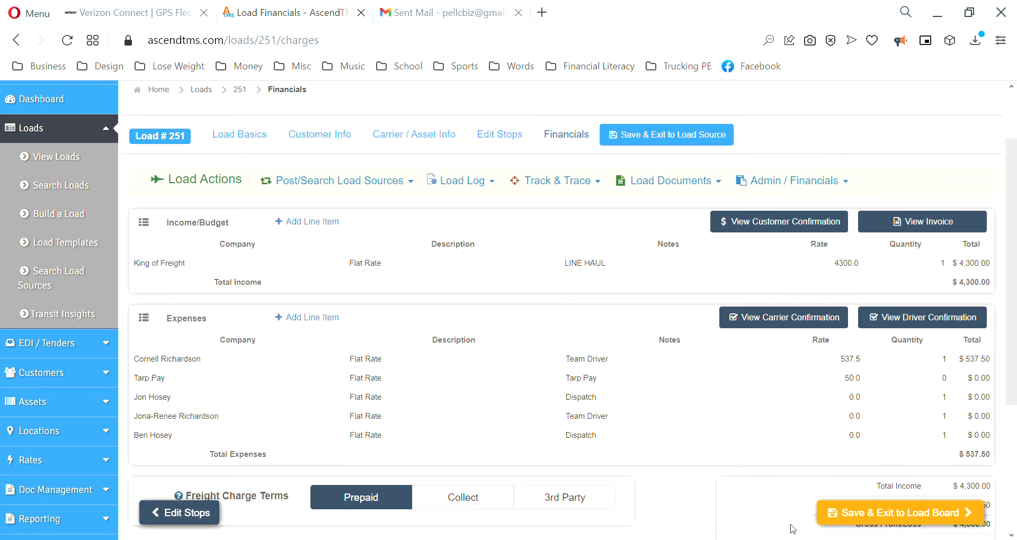
# Step: Set the second Team Driver expense line's rate to 430 and save it
pyautogui.click(259, 420)
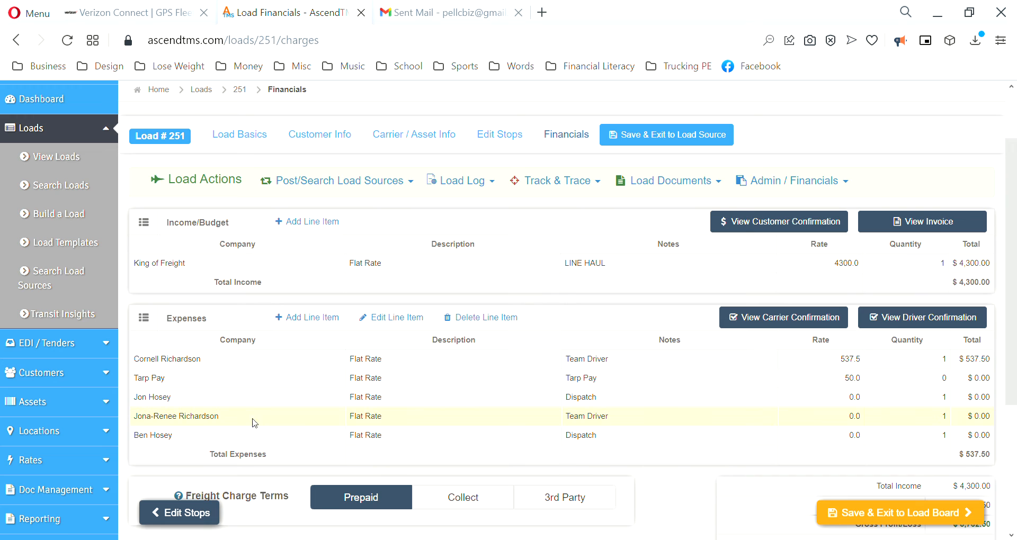
pyautogui.click(384, 318)
pyautogui.click(410, 265)
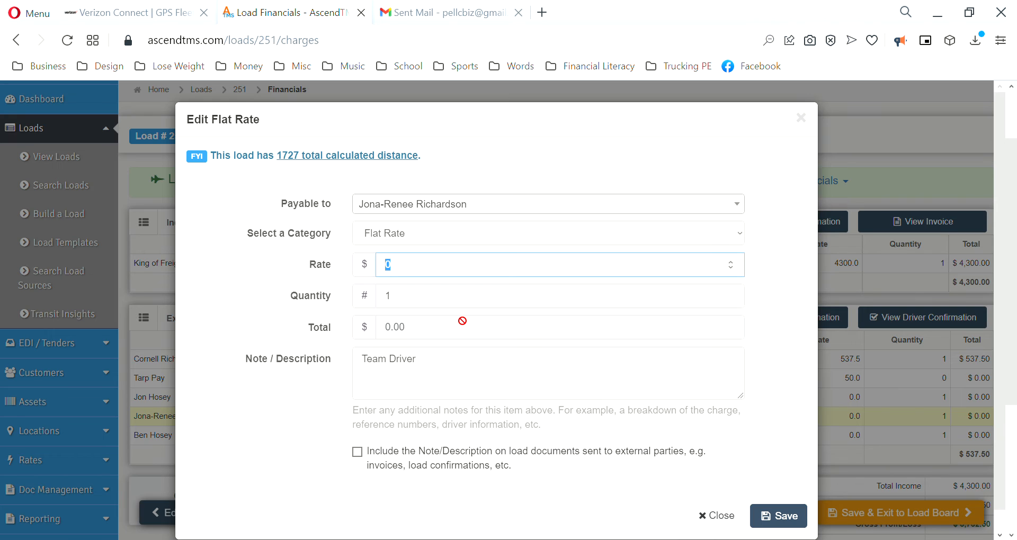
pyautogui.write('430')
pyautogui.click(783, 517)
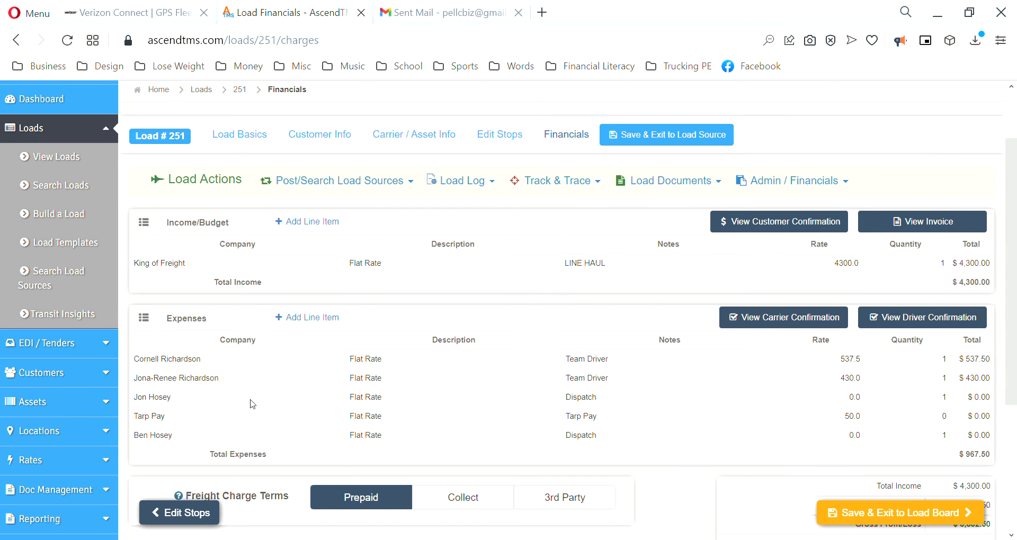
# Step: Set the last Dispatch expense line's rate to 129 and save it
pyautogui.click(237, 436)
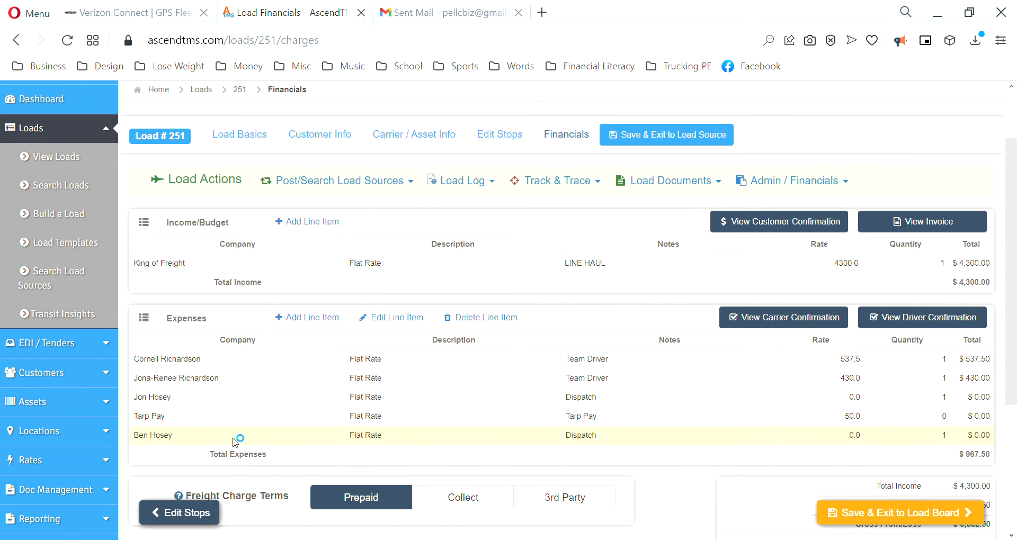
pyautogui.click(401, 318)
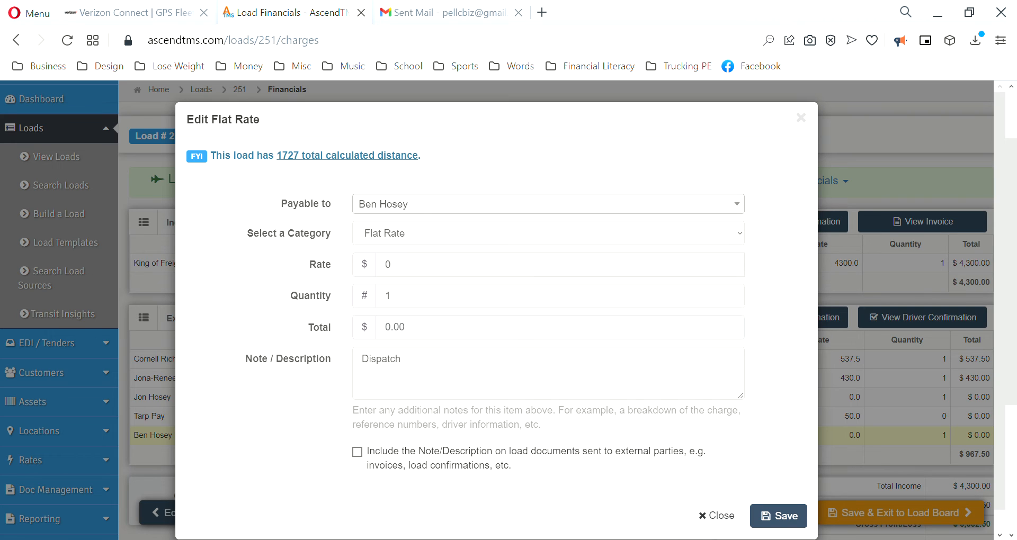
pyautogui.moveTo(412, 262); pyautogui.dragTo(367, 261)
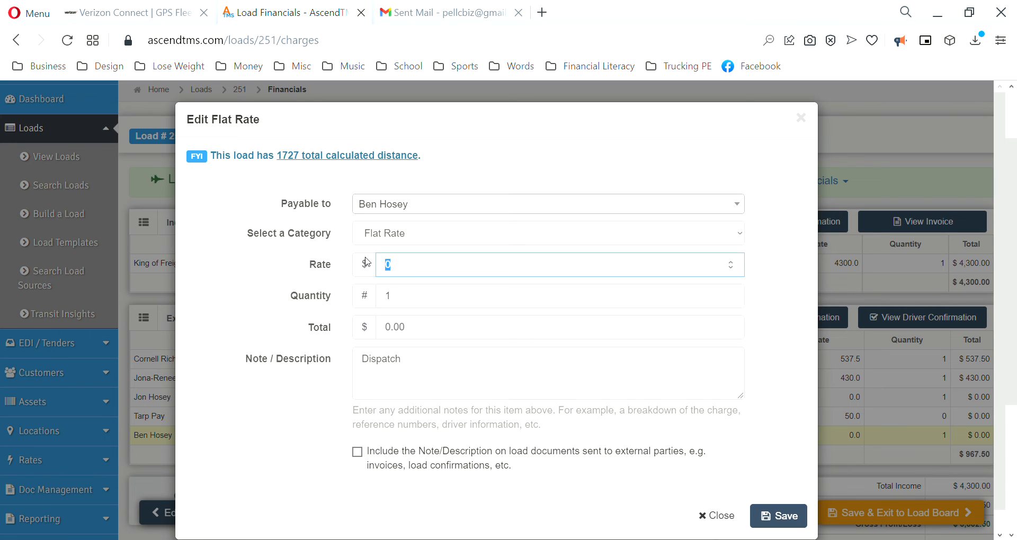
pyautogui.write('129')
pyautogui.click(788, 519)
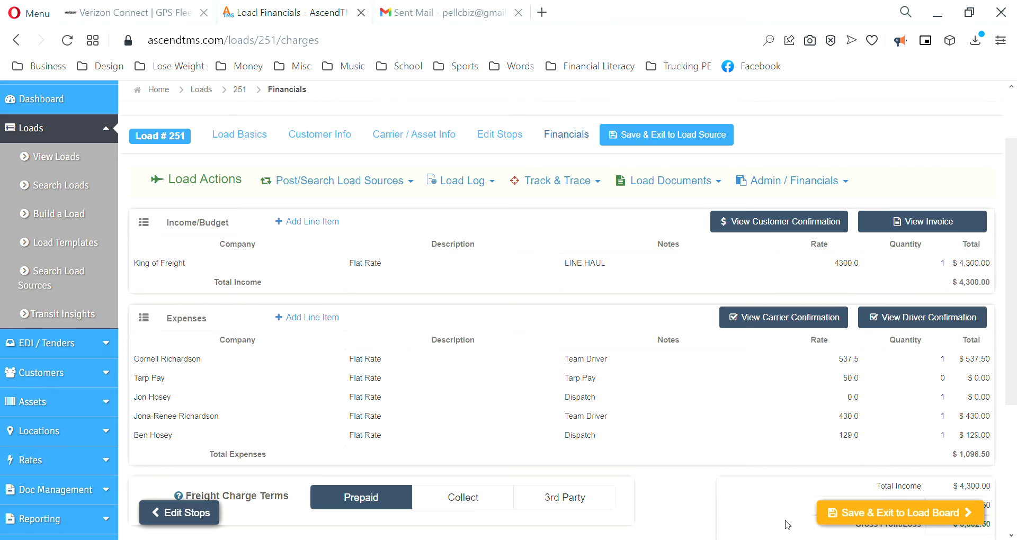
# Step: Set the remaining Dispatch expense line's rate to 43 and save it
pyautogui.click(259, 398)
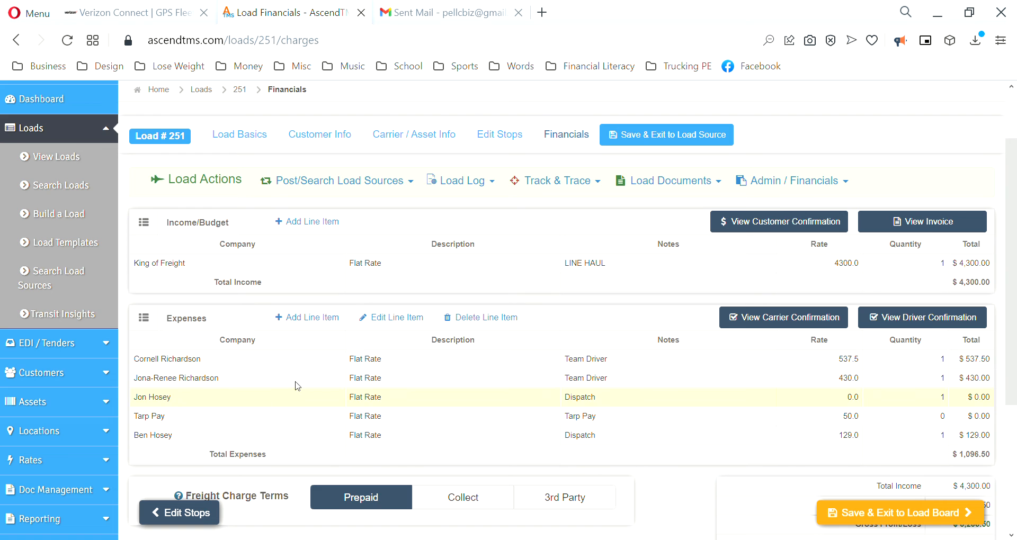
pyautogui.click(399, 324)
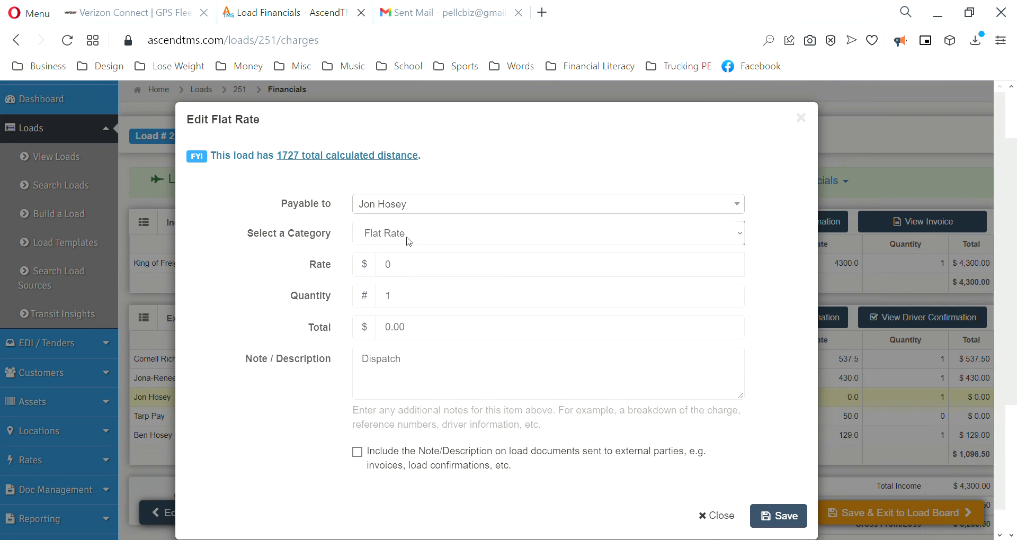
pyautogui.doubleClick(390, 269)
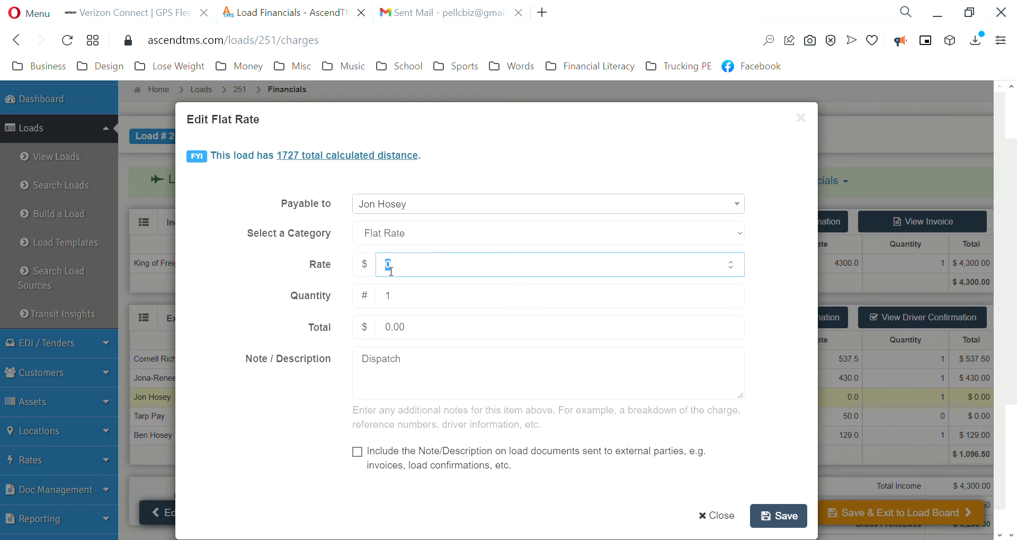
pyautogui.click(585, 250)
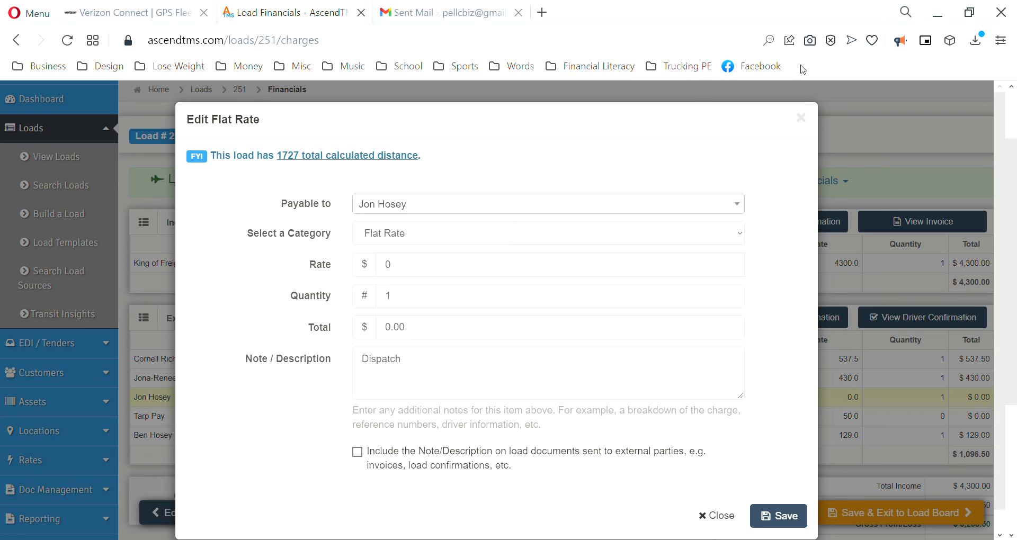
pyautogui.press('Tab')
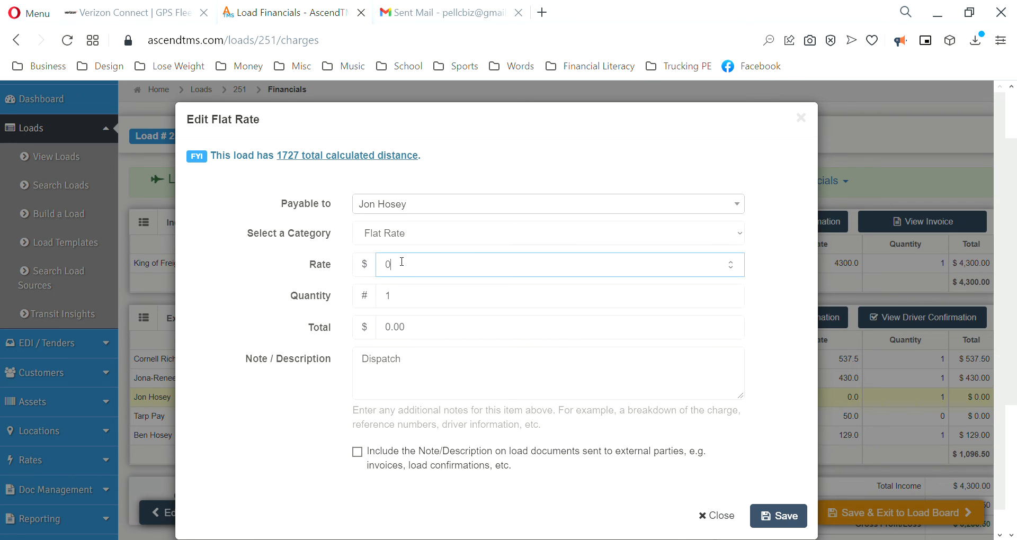
pyautogui.write('43')
pyautogui.click(785, 523)
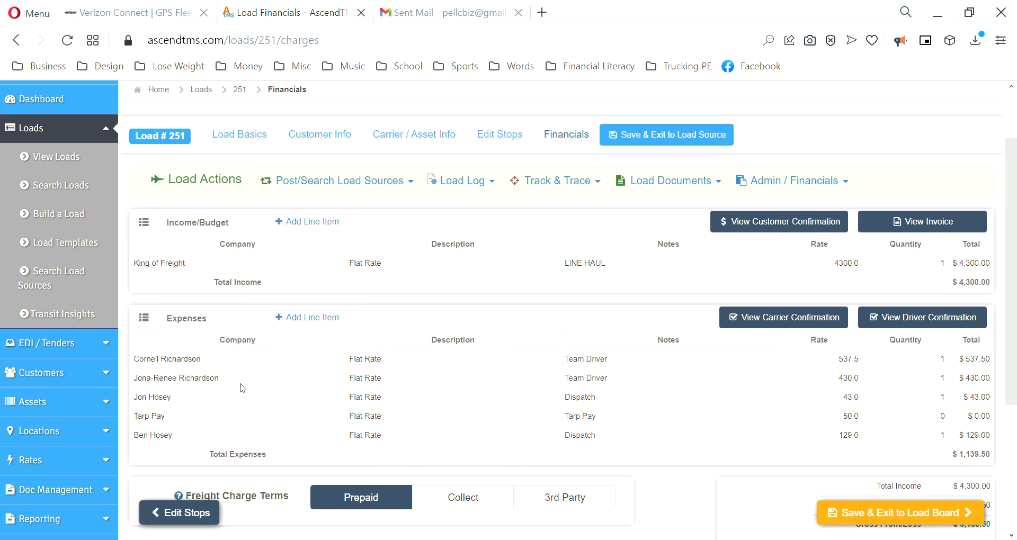
pyautogui.click(243, 419)
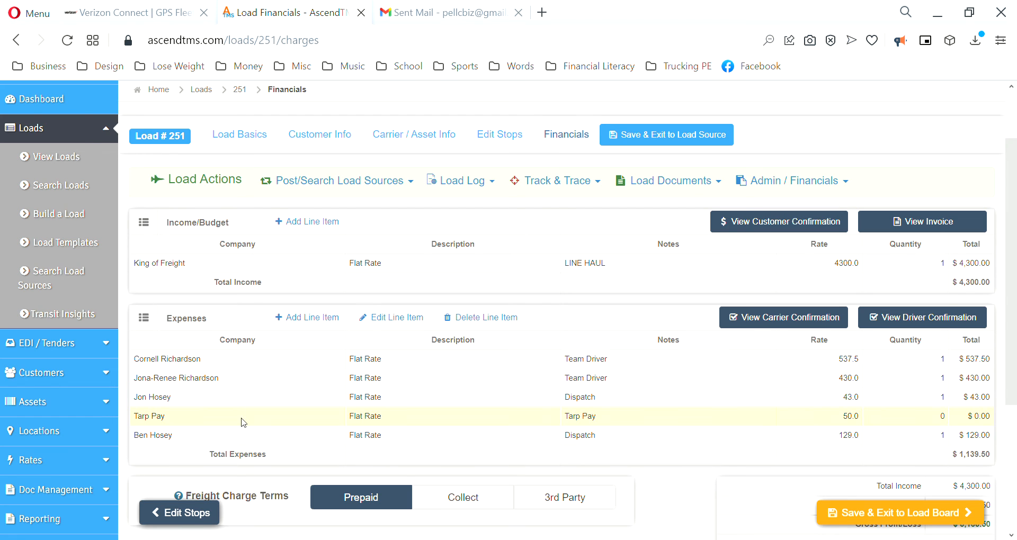
pyautogui.click(393, 320)
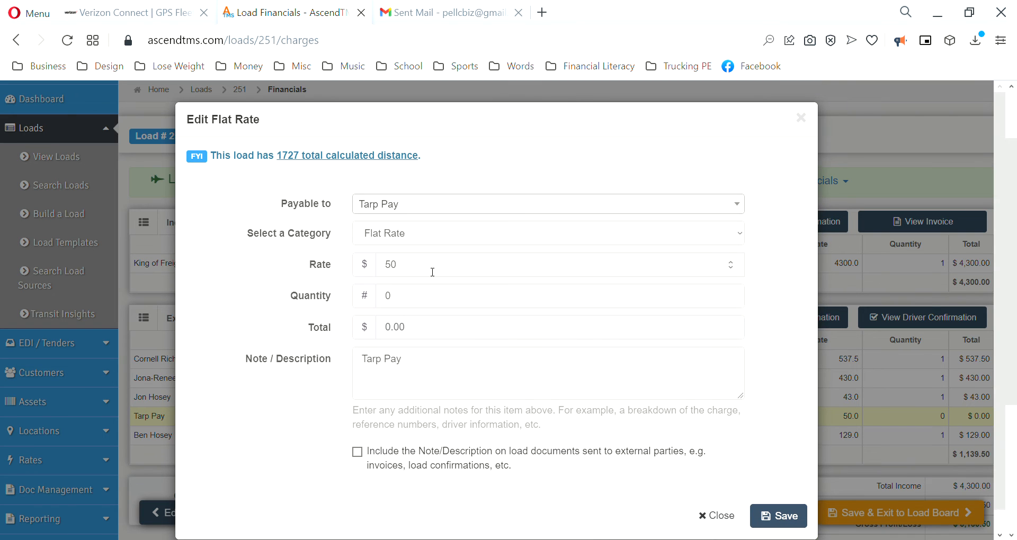
pyautogui.click(730, 295)
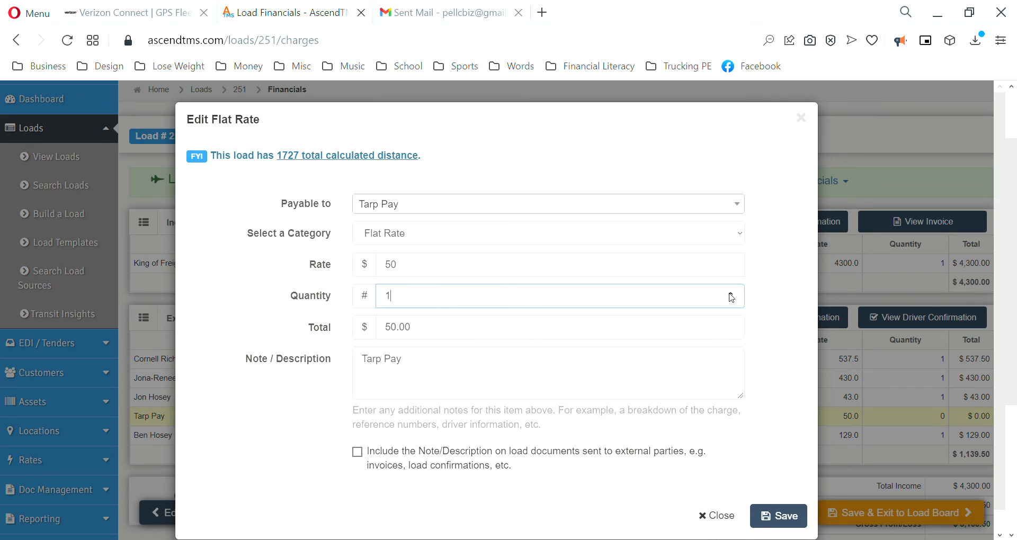
pyautogui.click(731, 294)
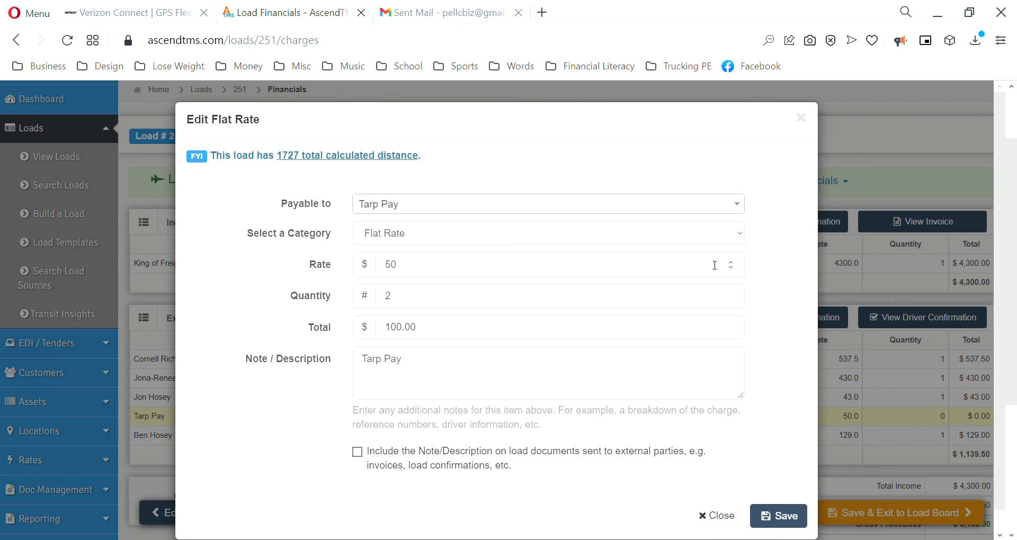
pyautogui.click(731, 300)
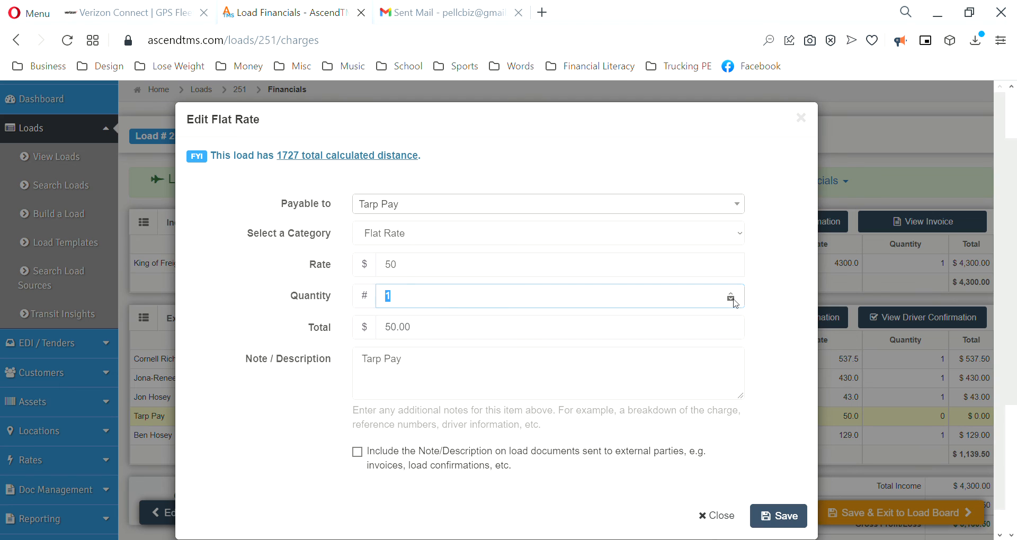
pyautogui.click(778, 335)
pyautogui.click(566, 290)
pyautogui.hotkey('ctrl', 'a')
pyautogui.write('0')
pyautogui.click(778, 516)
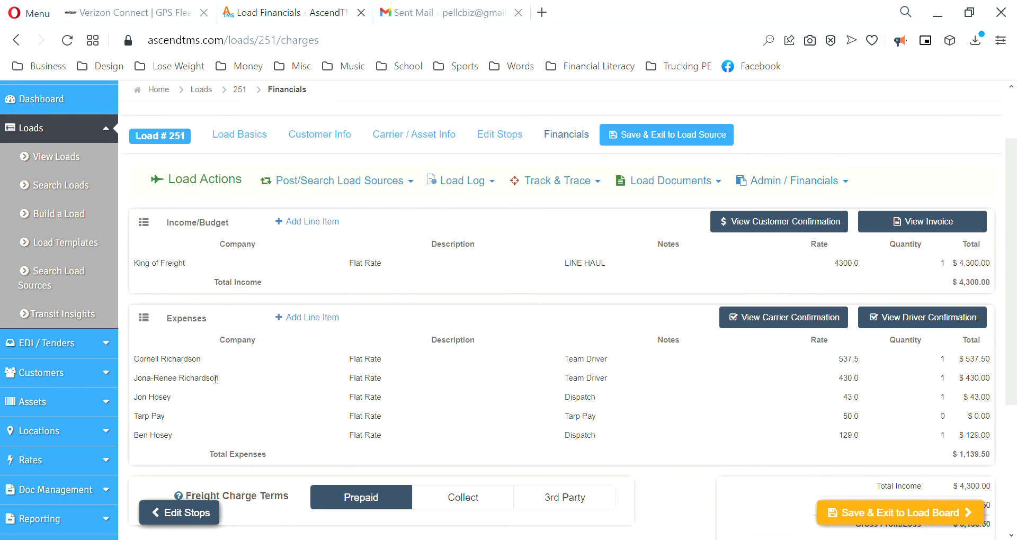
pyautogui.click(248, 416)
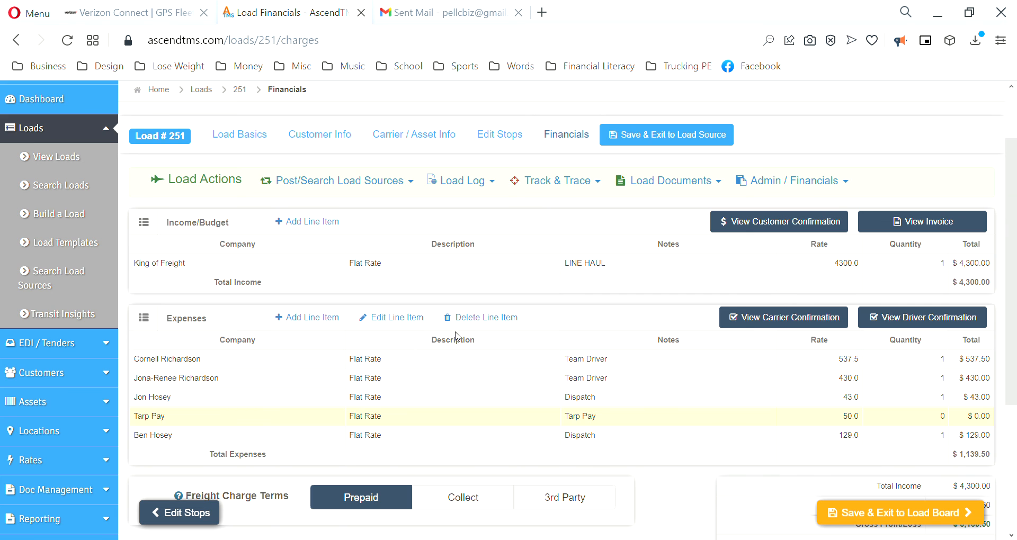
# Step: Delete the Tarp Pay expense line from load 251 and confirm the deletion
pyautogui.click(498, 319)
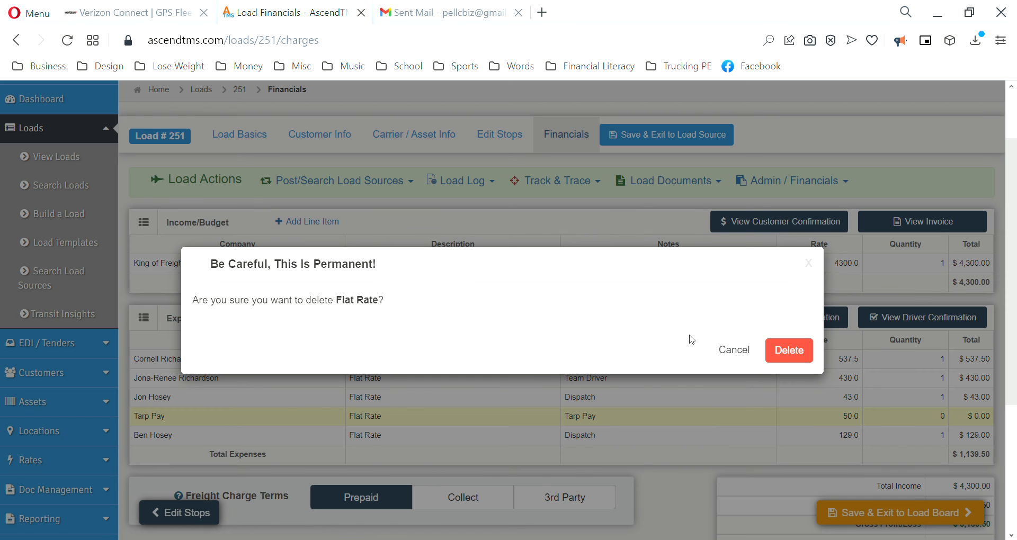
pyautogui.click(788, 351)
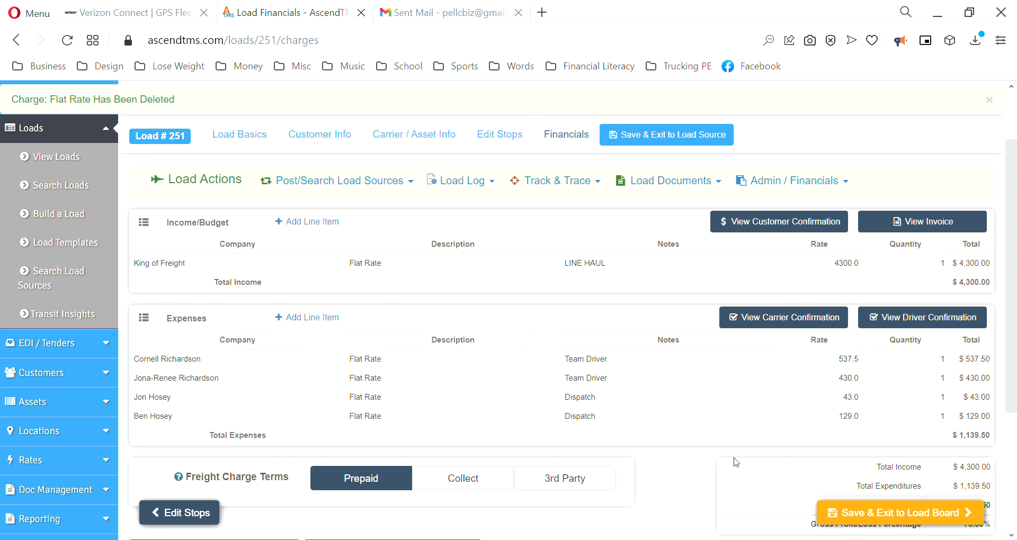
pyautogui.scroll(2, 532, 355)
pyautogui.scroll(-5, 532, 355)
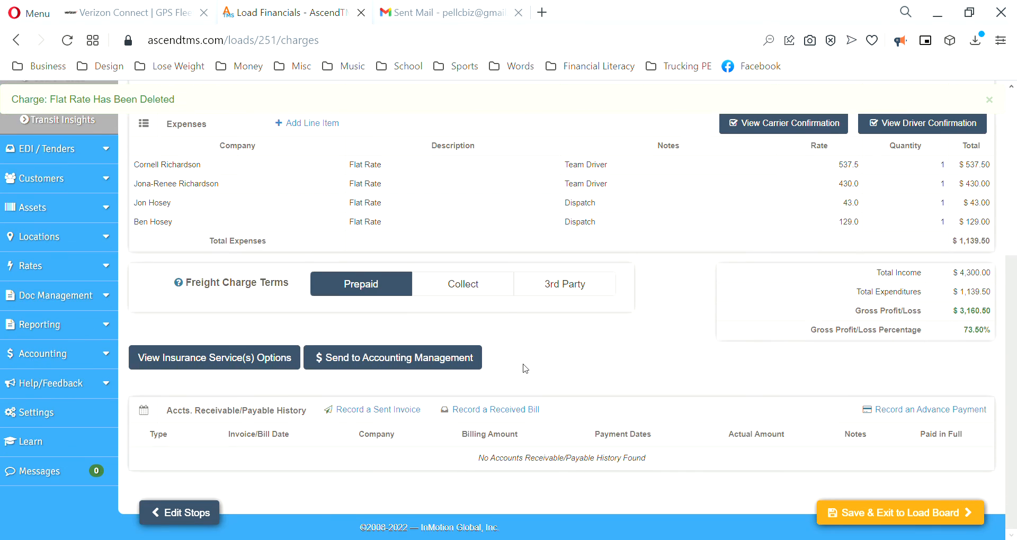
pyautogui.scroll(5, 522, 366)
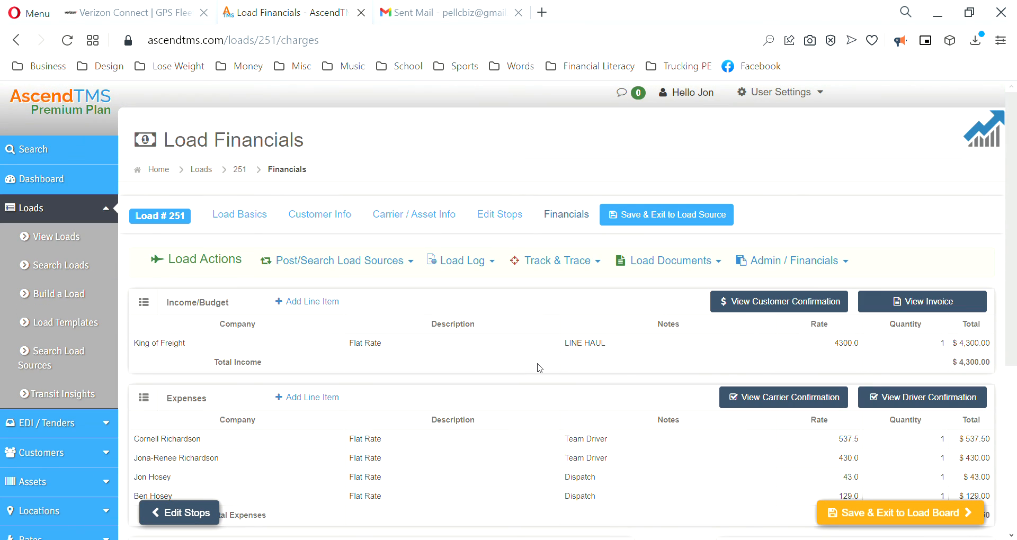
pyautogui.scroll(-5, 538, 368)
pyautogui.scroll(5, 540, 368)
# Step: Go to load 251's attached documents via Load Documents > View or Send Load Docs
pyautogui.click(665, 262)
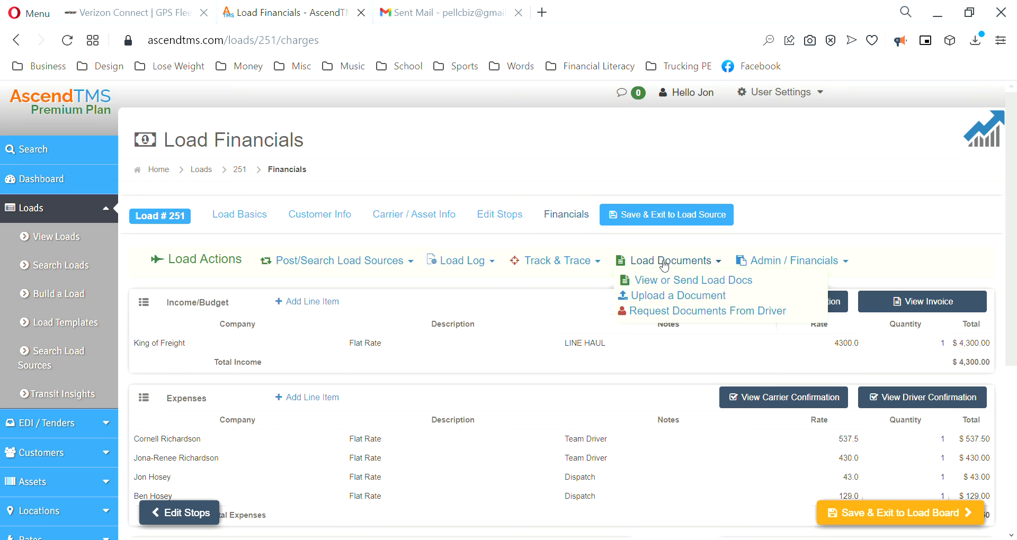
pyautogui.click(662, 281)
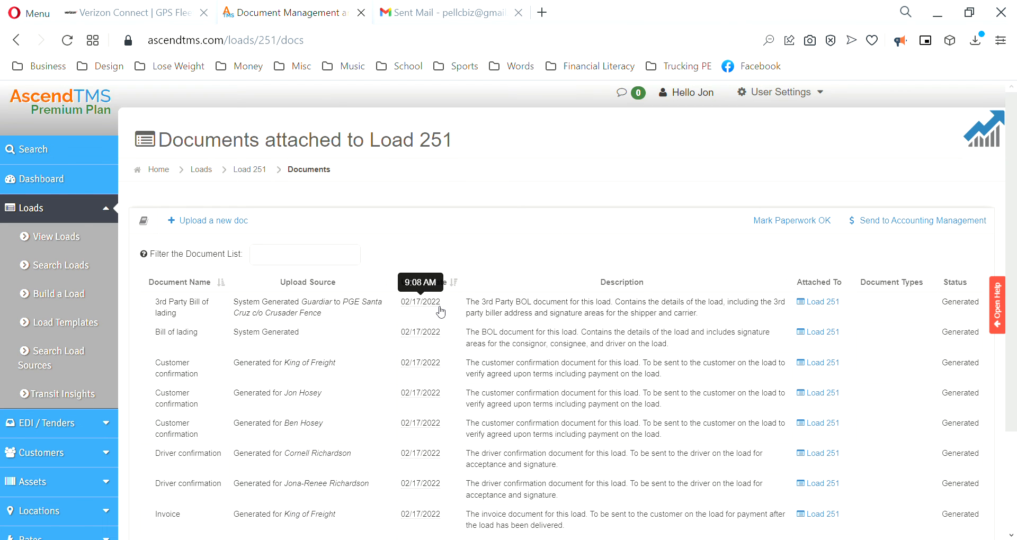
pyautogui.scroll(-3, 433, 360)
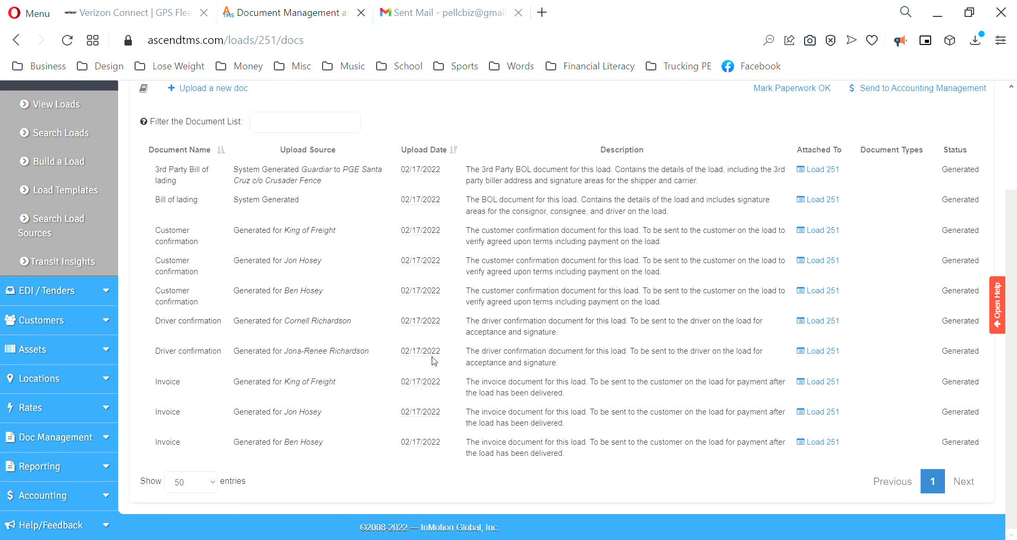
pyautogui.scroll(3, 433, 360)
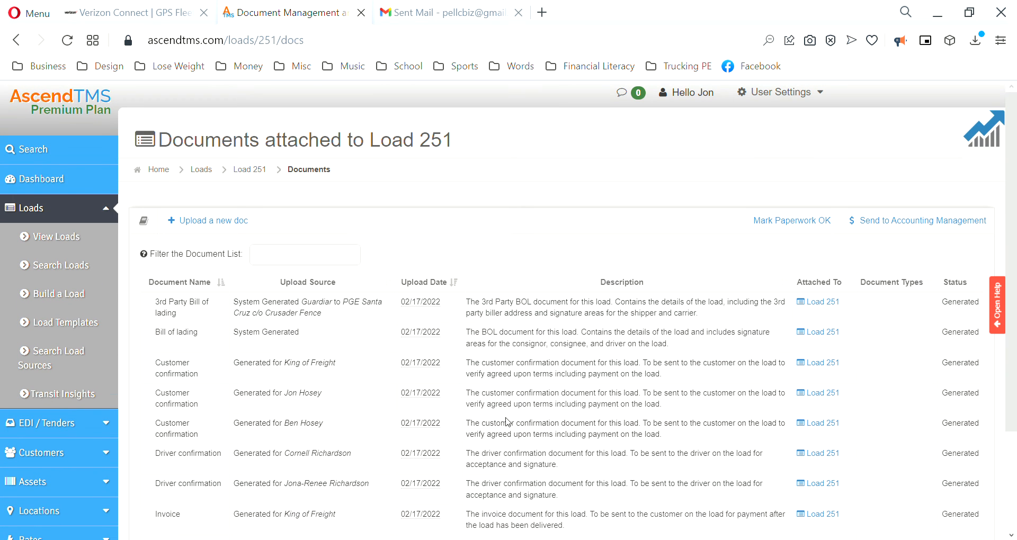
# Step: Upload the signed rate confirmation PDF as Carrier Load Confirmation (Signed), also attached to King of Freight
pyautogui.click(206, 219)
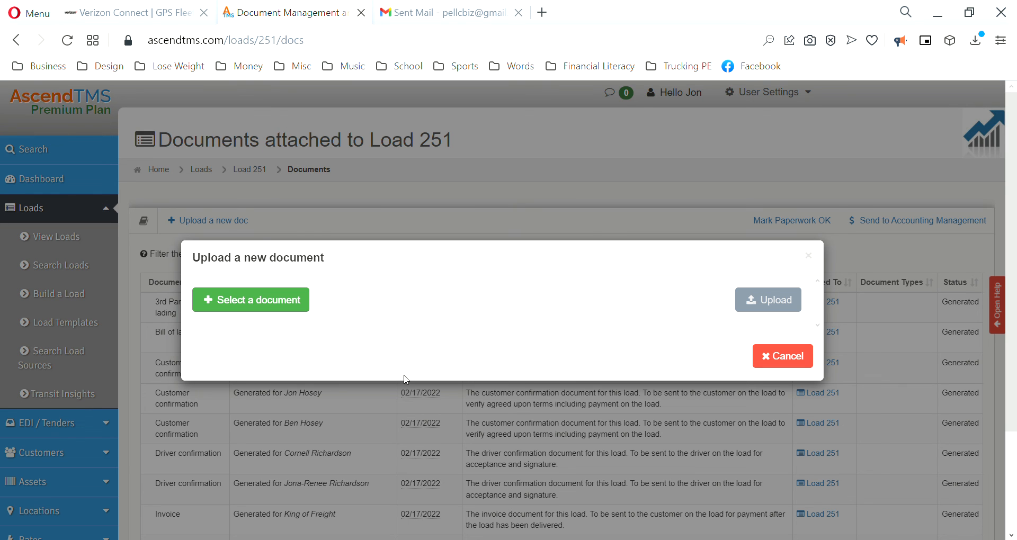
pyautogui.doubleClick(394, 360)
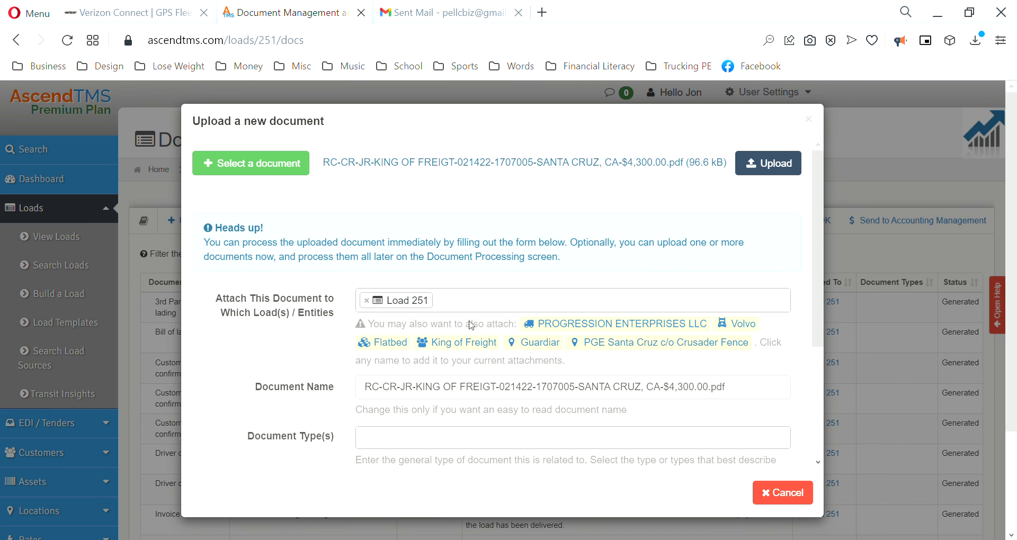
pyautogui.click(469, 342)
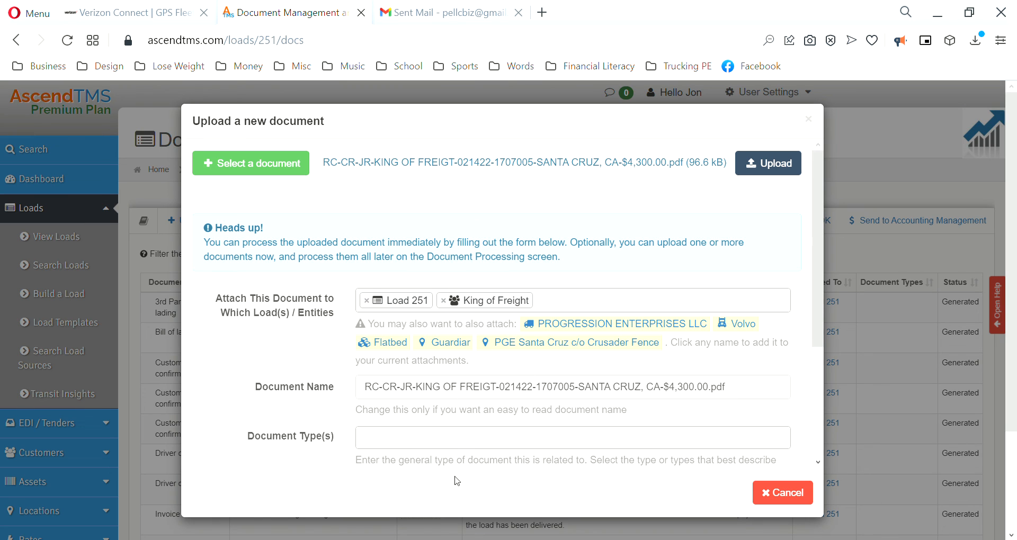
pyautogui.click(380, 443)
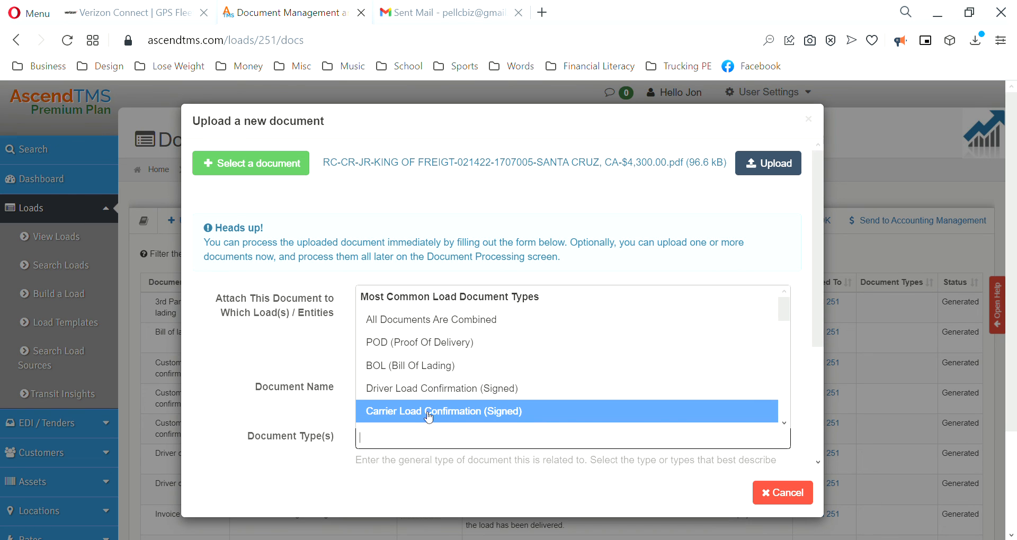
pyautogui.click(457, 411)
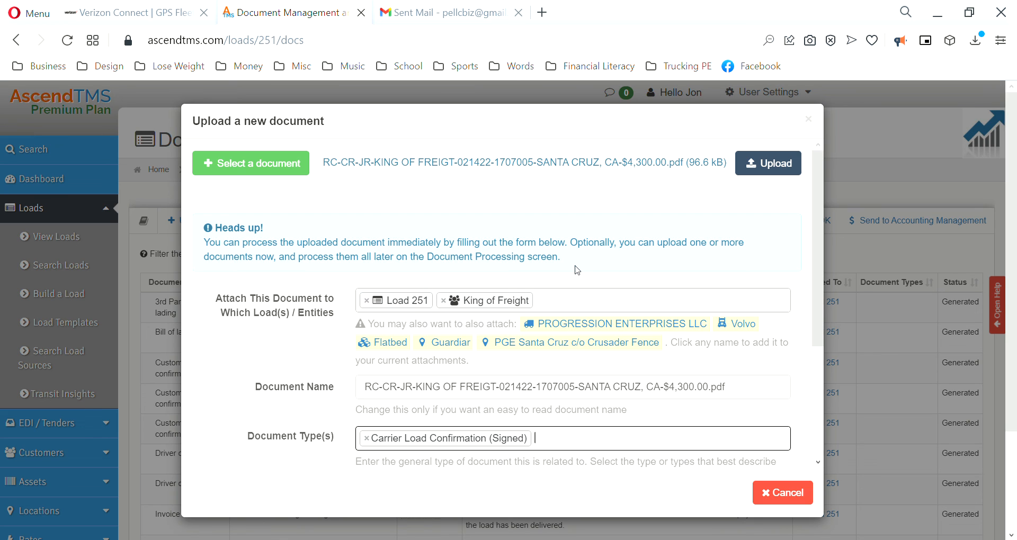
pyautogui.click(780, 167)
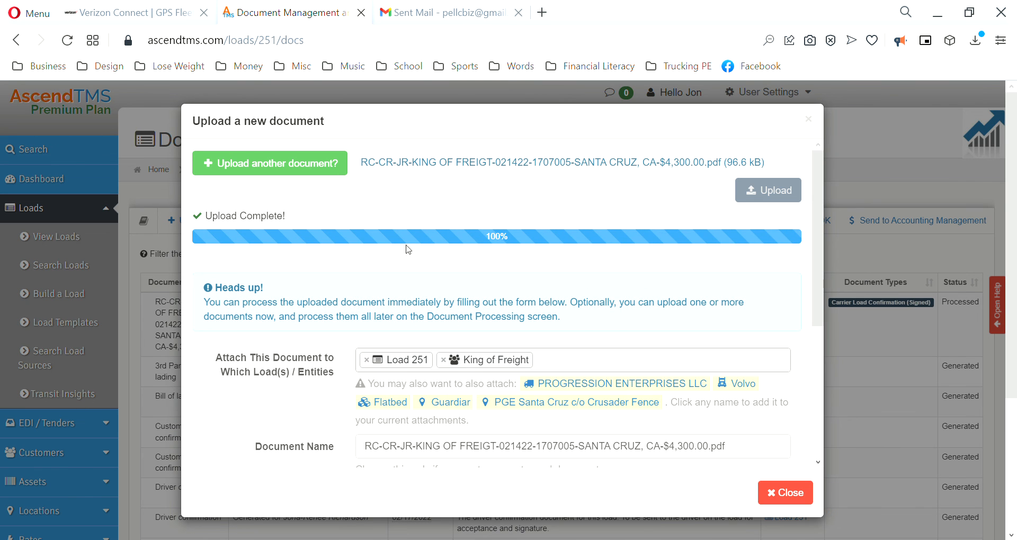
pyautogui.click(792, 492)
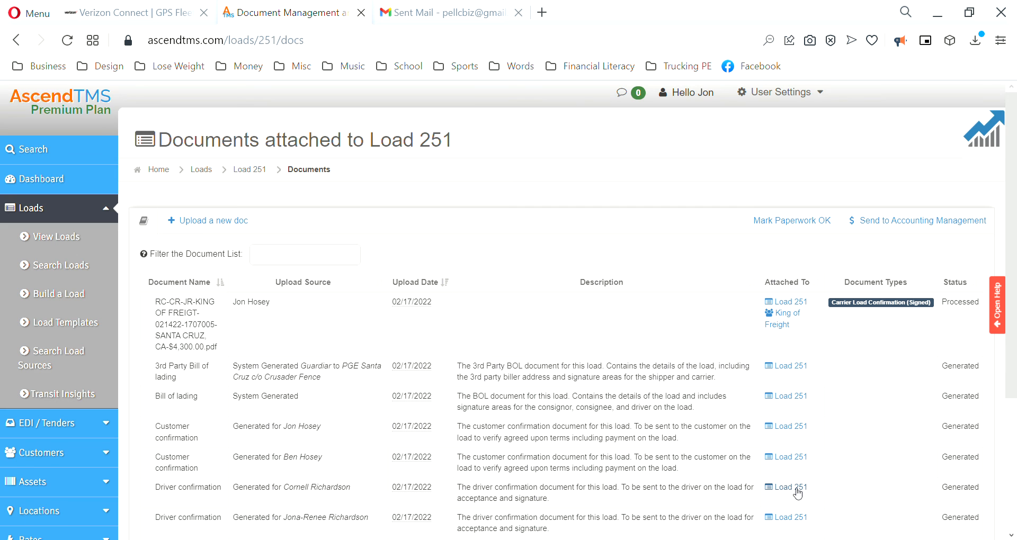
pyautogui.click(293, 332)
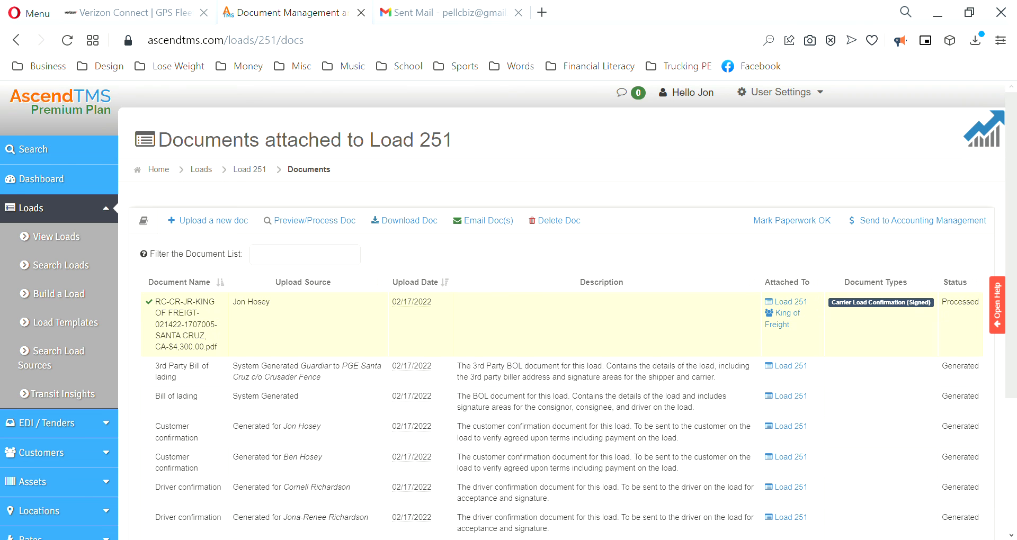
pyautogui.scroll(-1, 506, 334)
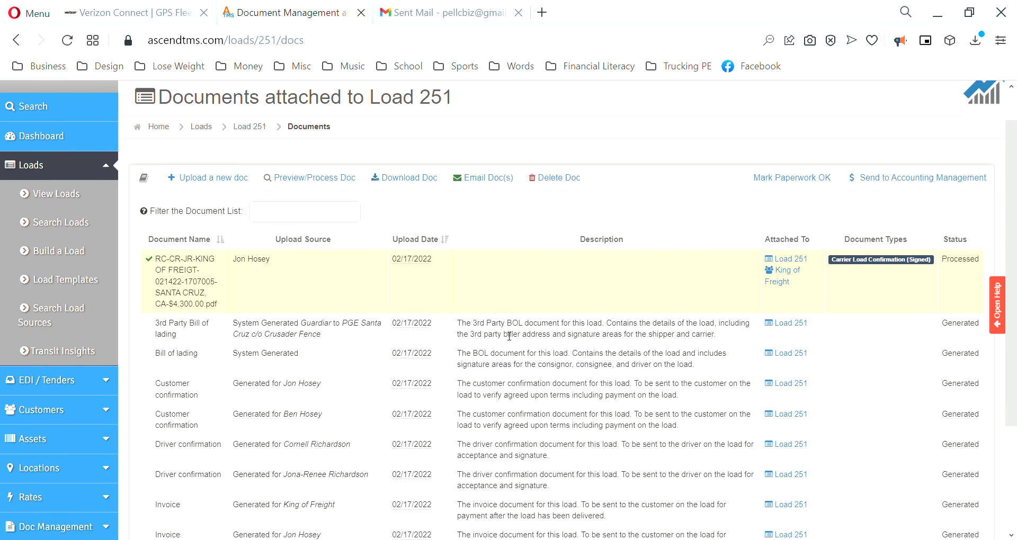
pyautogui.scroll(-3, 509, 335)
pyautogui.scroll(5, 507, 336)
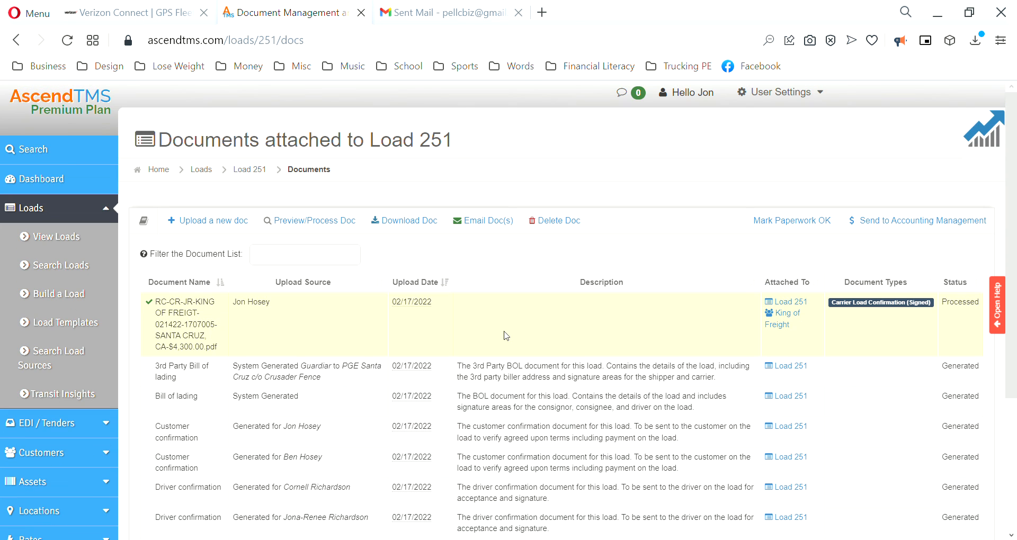